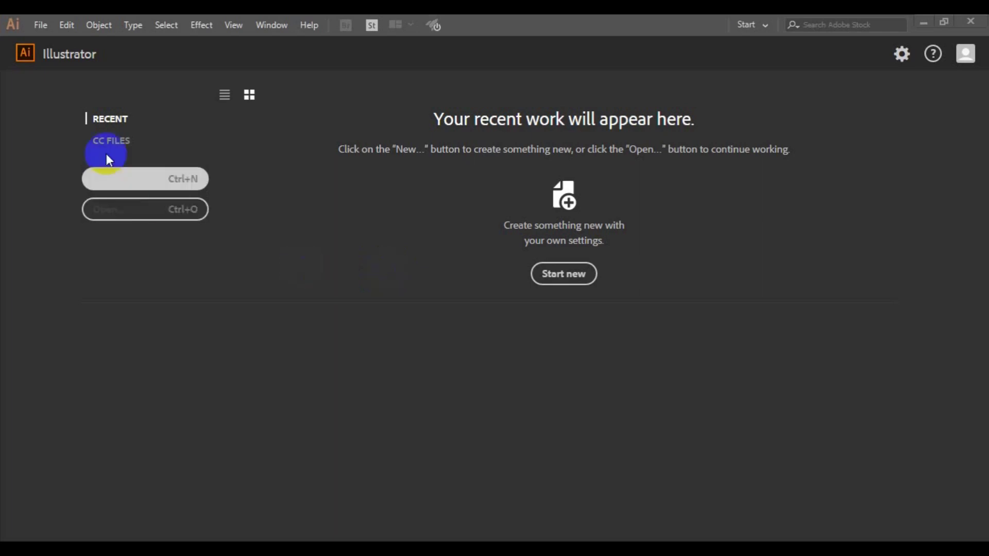
Start a new document and name it "rollup banner".
left_click(36, 27)
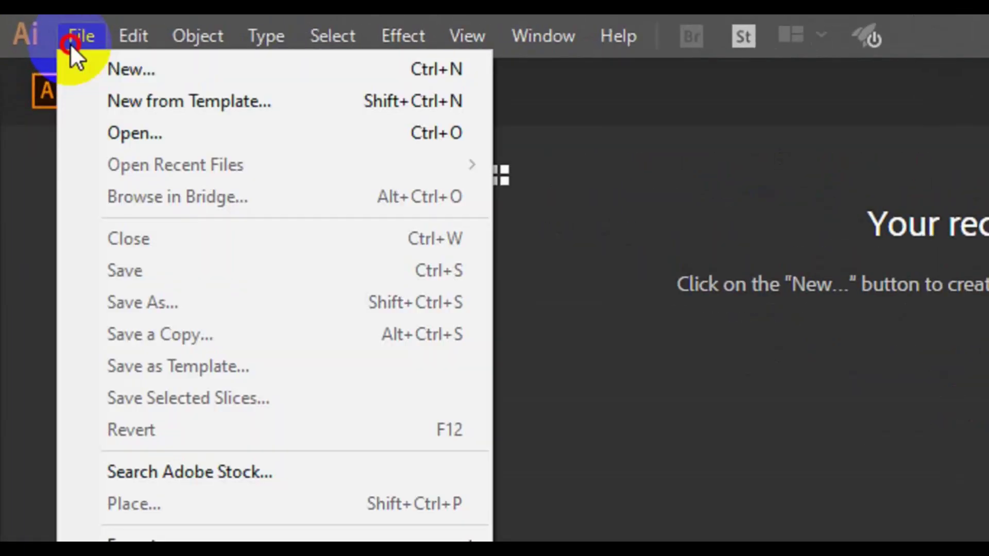
left_click(114, 72)
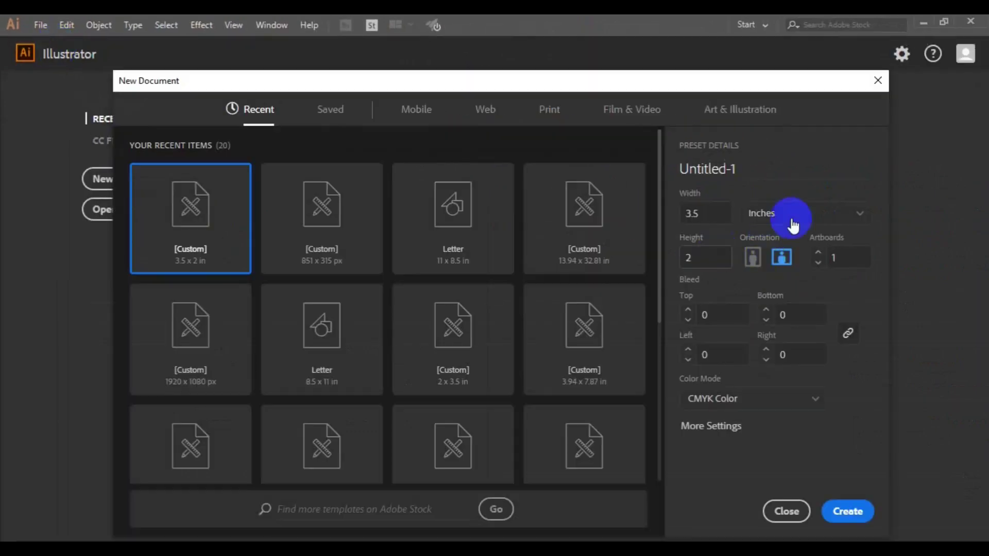
left_click(733, 170)
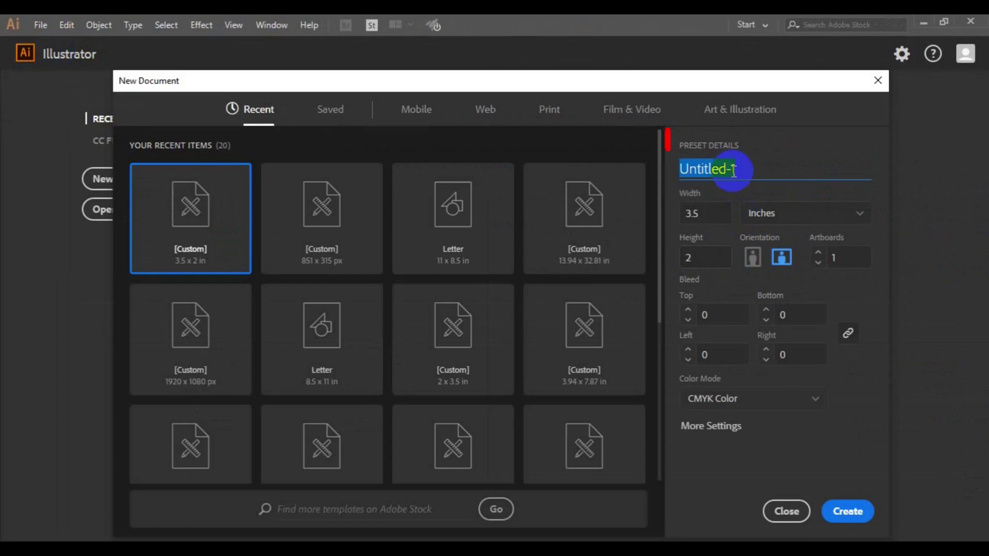
type("rollup banner")
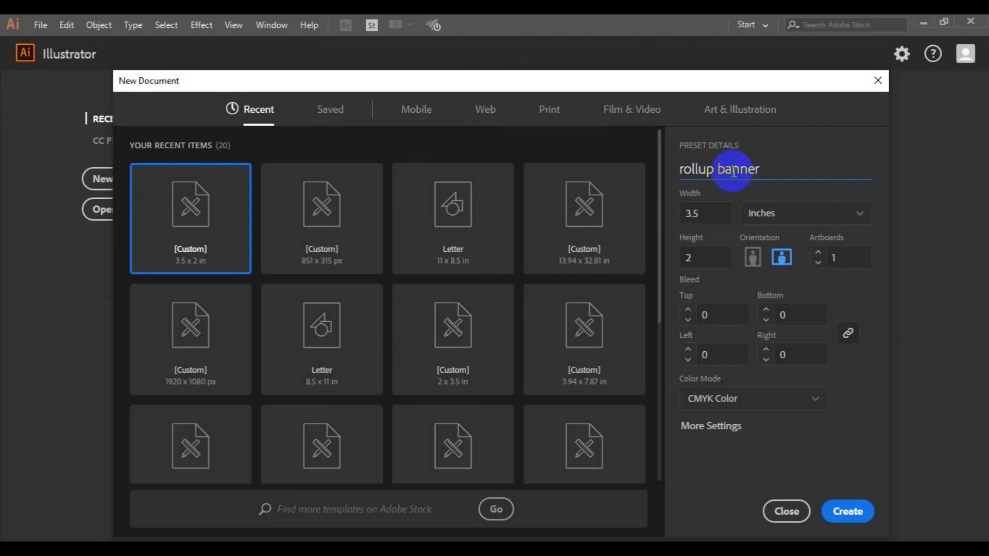
Set the new document's width to 13.944 inches and its height to 32.806 inches.
left_click(721, 216)
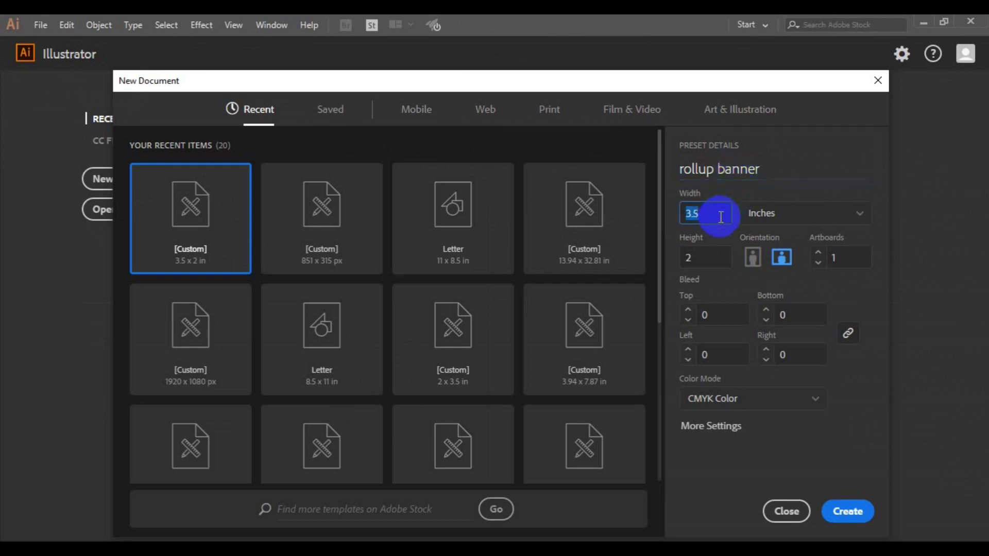
key("BackSpace")
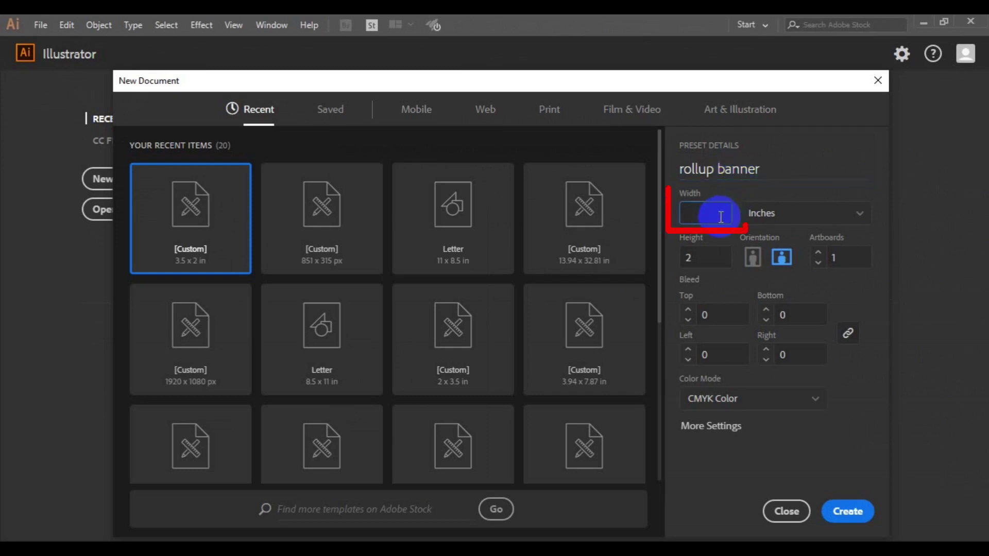
type("13")
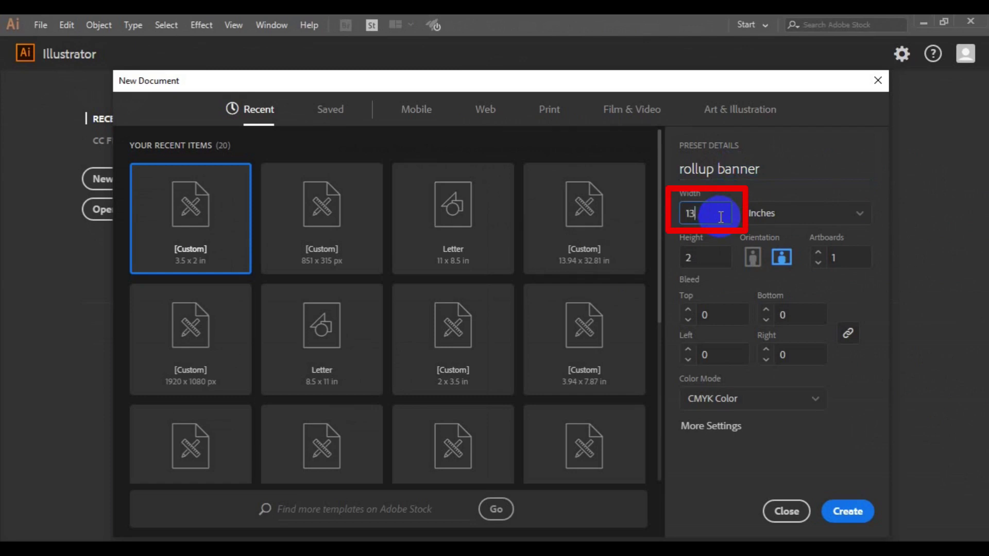
type(".")
double_click(714, 217)
key("BackSpace")
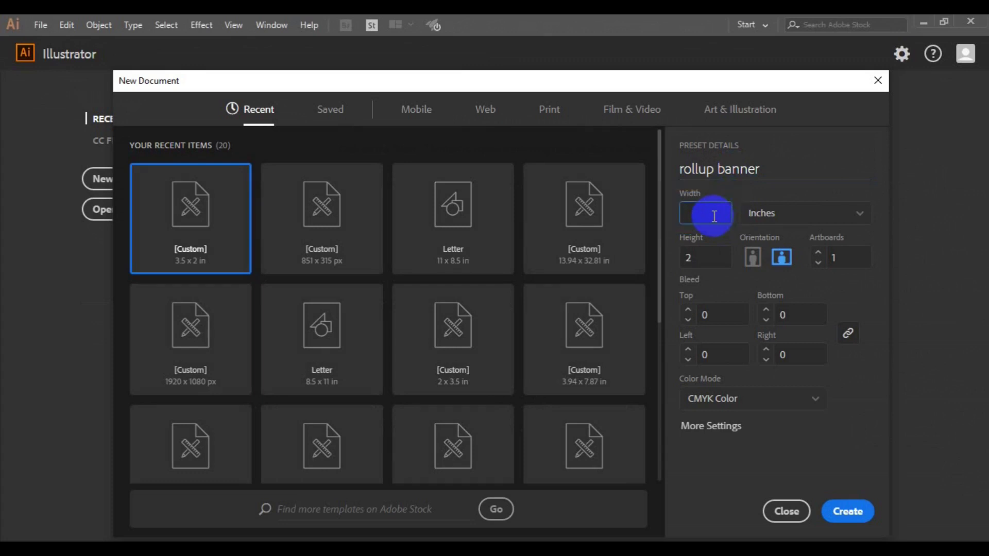
type("13.944")
left_click(709, 258)
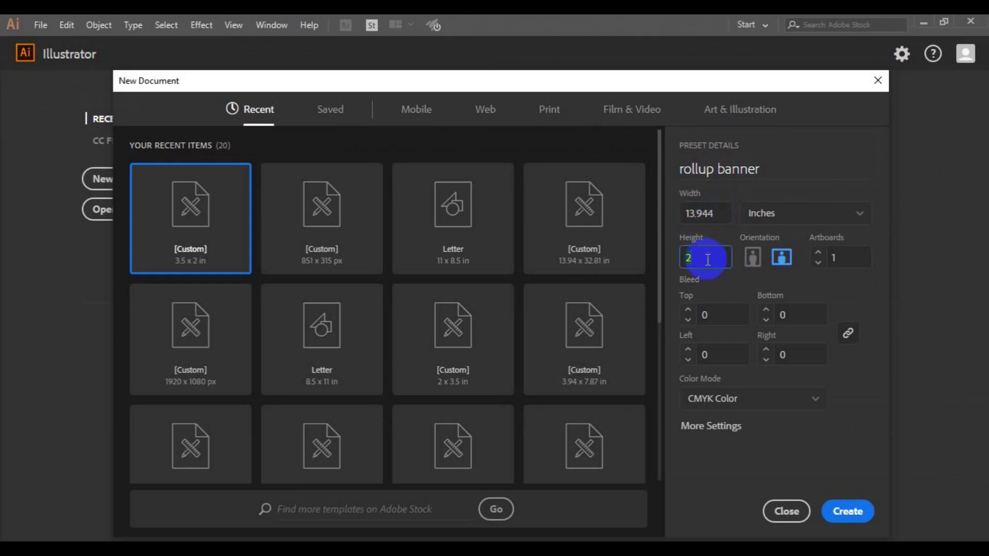
key("BackSpace")
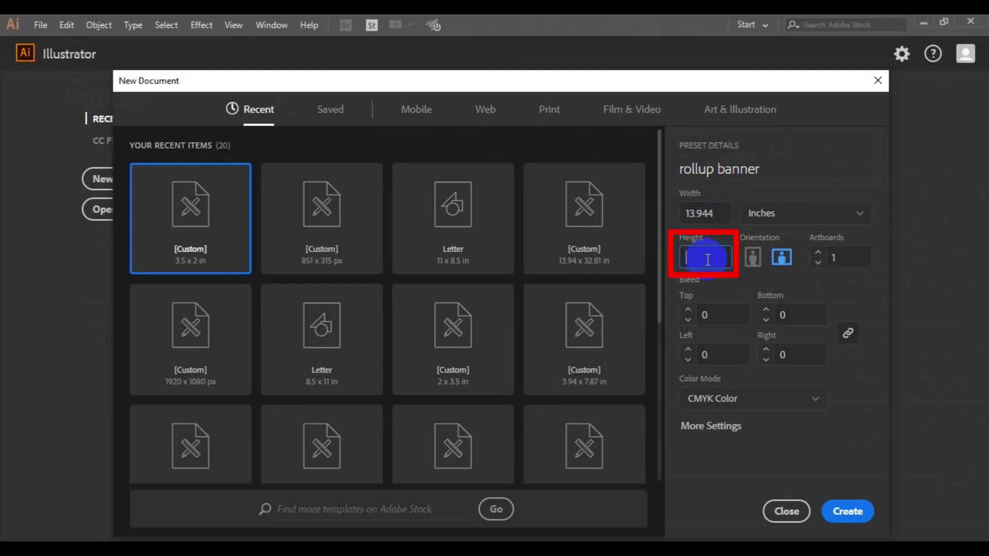
type("32.806")
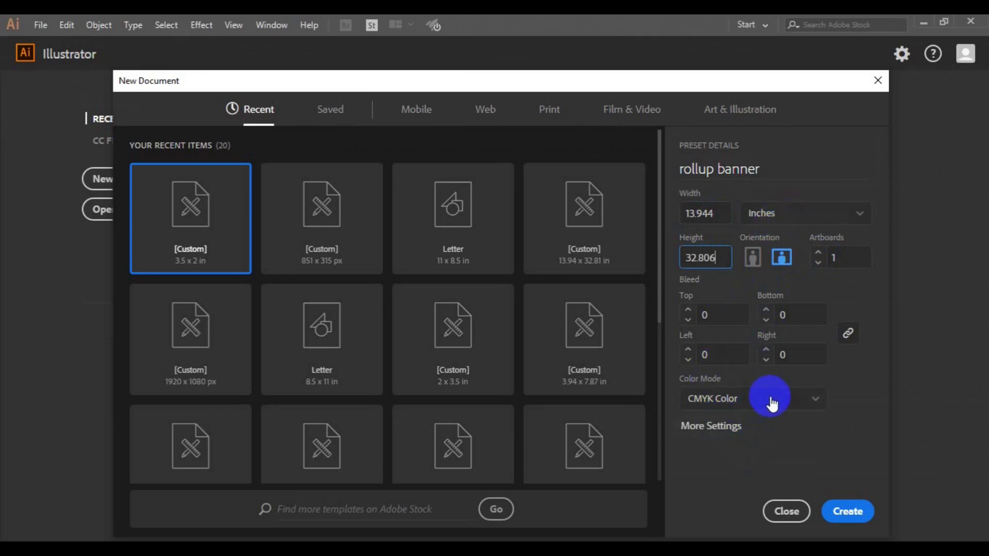
Choose CMYK Color as the color mode and create the document.
left_click(814, 400)
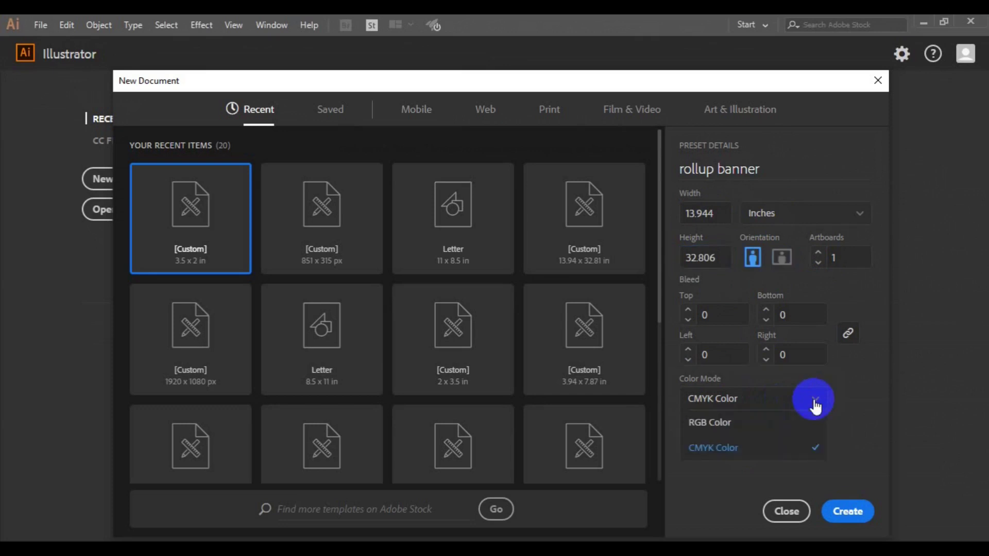
left_click(774, 447)
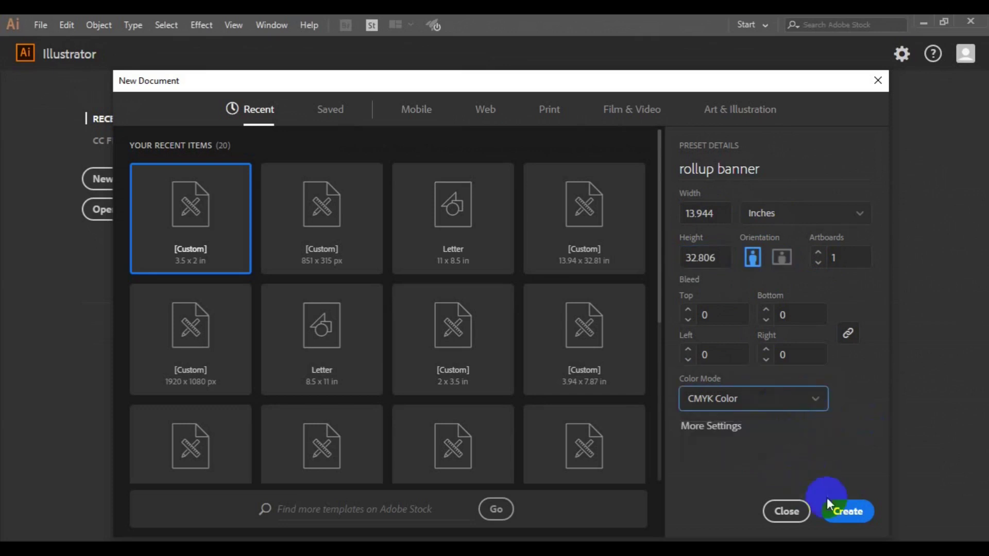
left_click(844, 514)
left_click(843, 513)
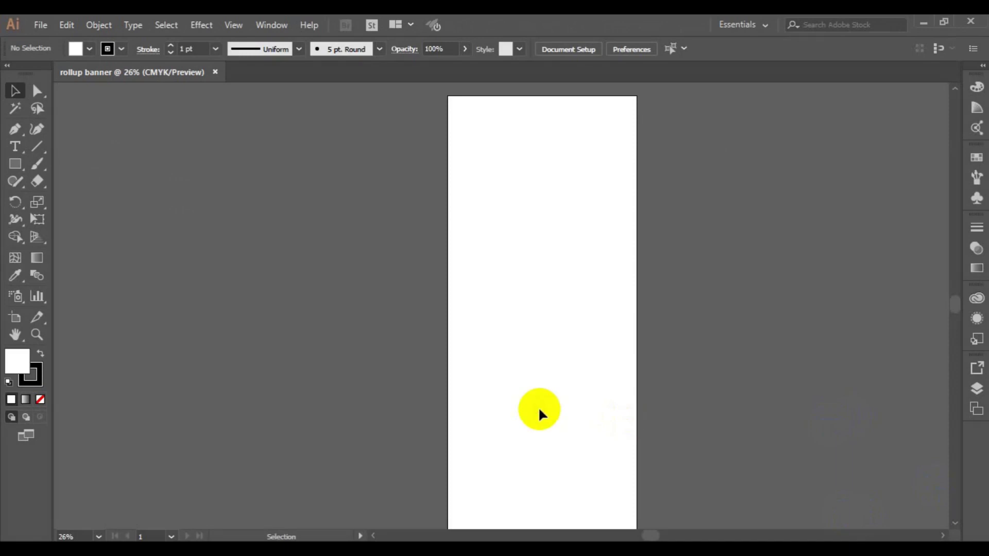
Draw a rectangle with no fill covering the whole artboard, about 13.94 by 32.81 in.
key("ctrl")
key("ctrl+minus")
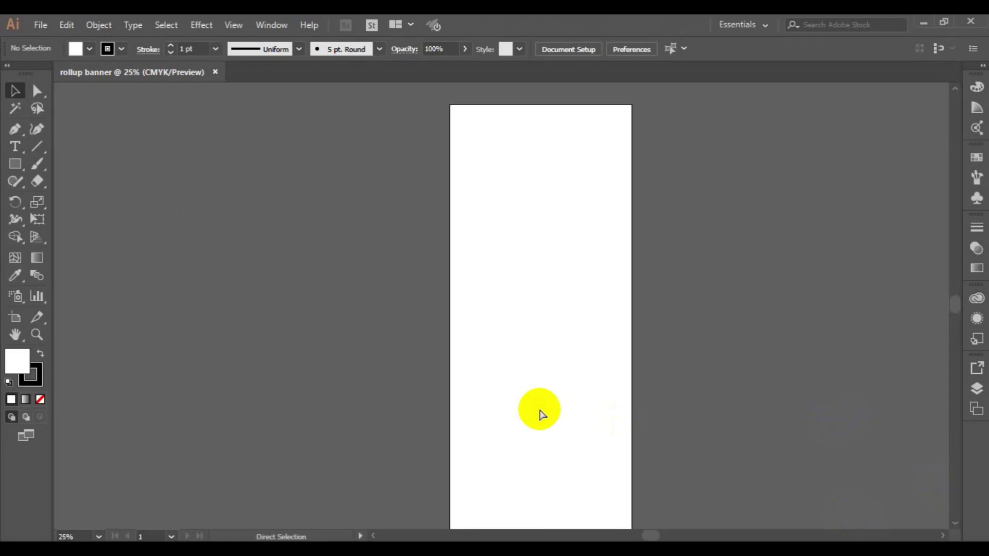
key("ctrl+minus")
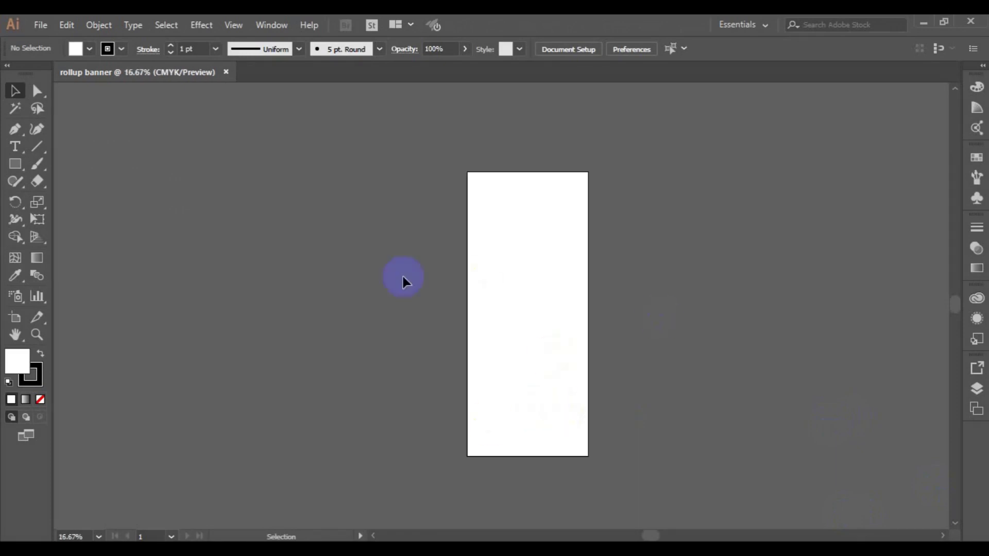
left_click(15, 336)
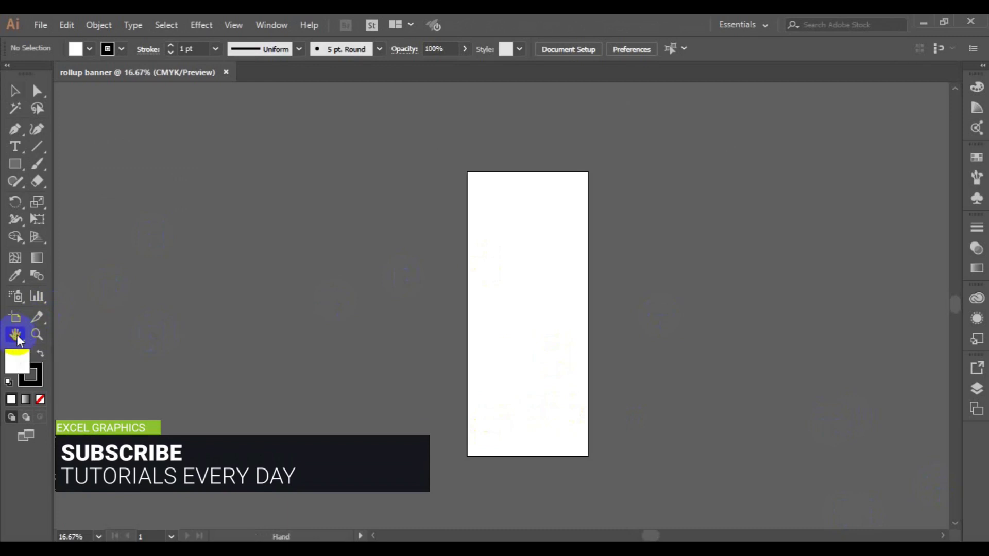
left_click_drag(510, 307, 419, 263)
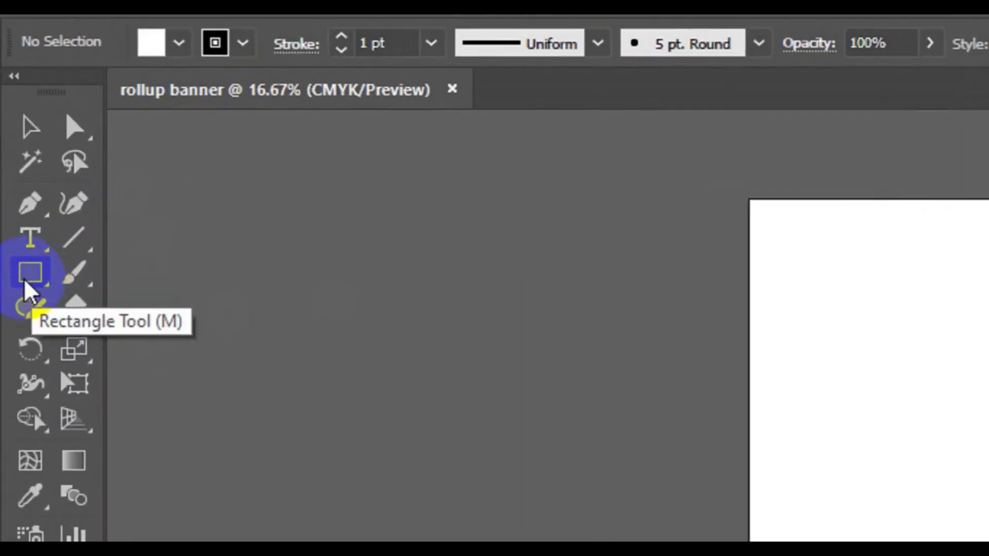
left_click(12, 168)
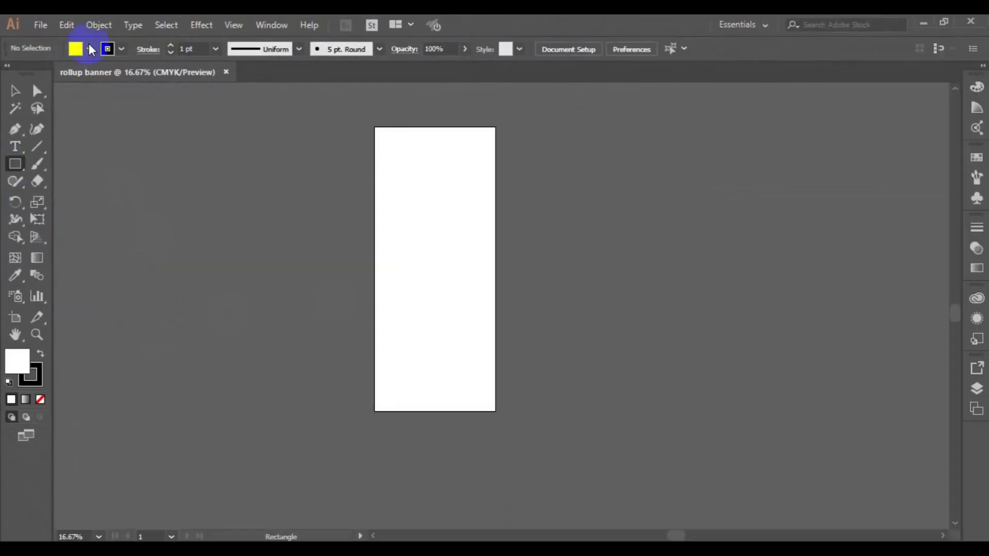
left_click(90, 49)
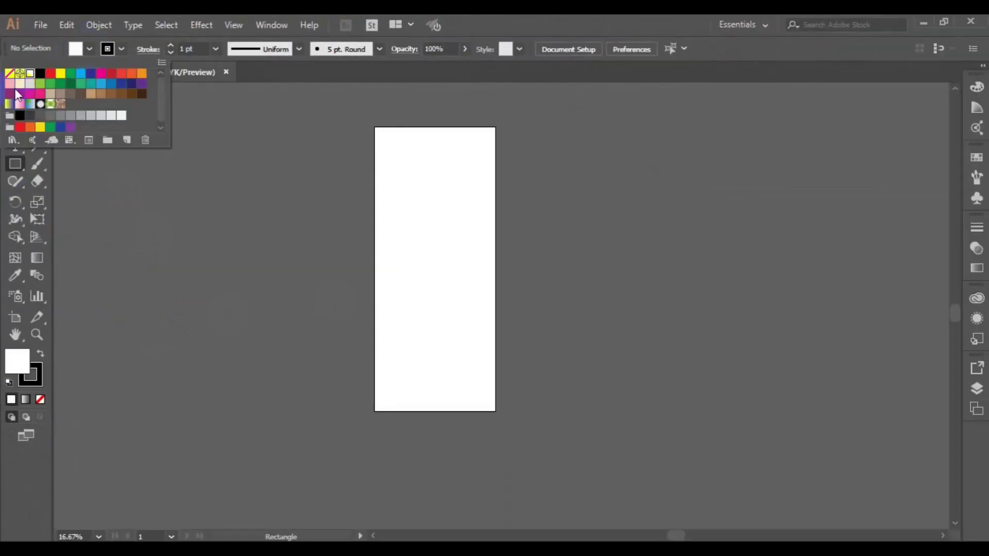
left_click(9, 73)
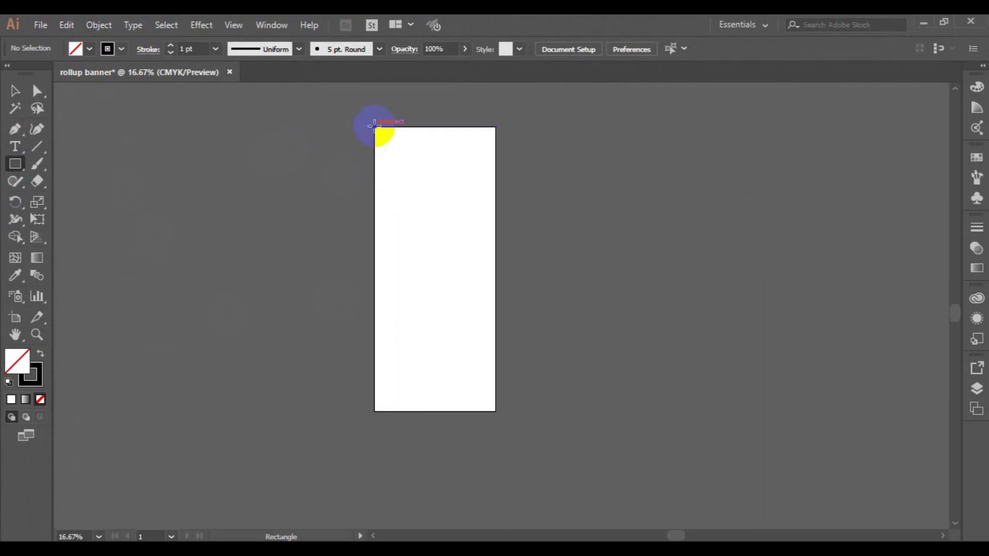
left_click_drag(374, 126, 497, 413)
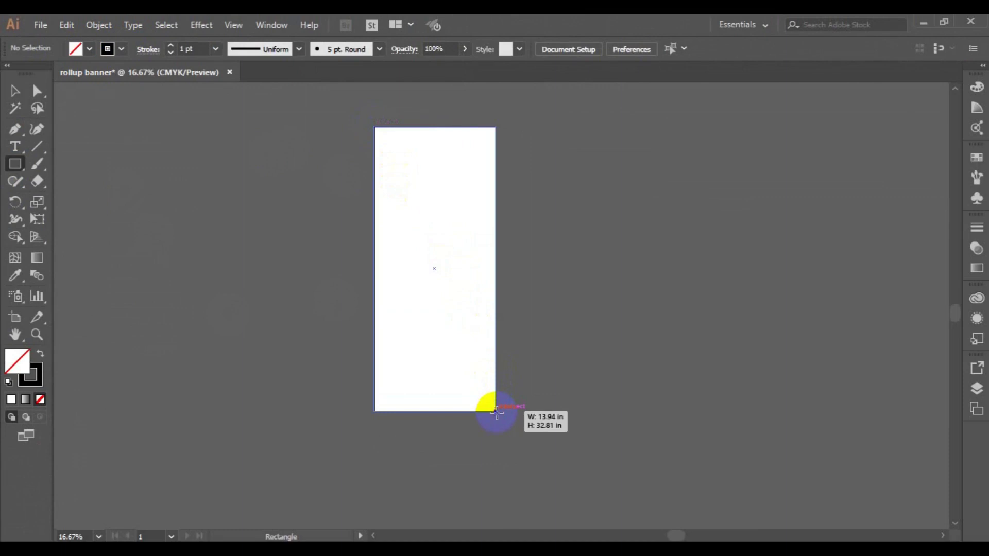
left_click_drag(497, 412, 497, 412)
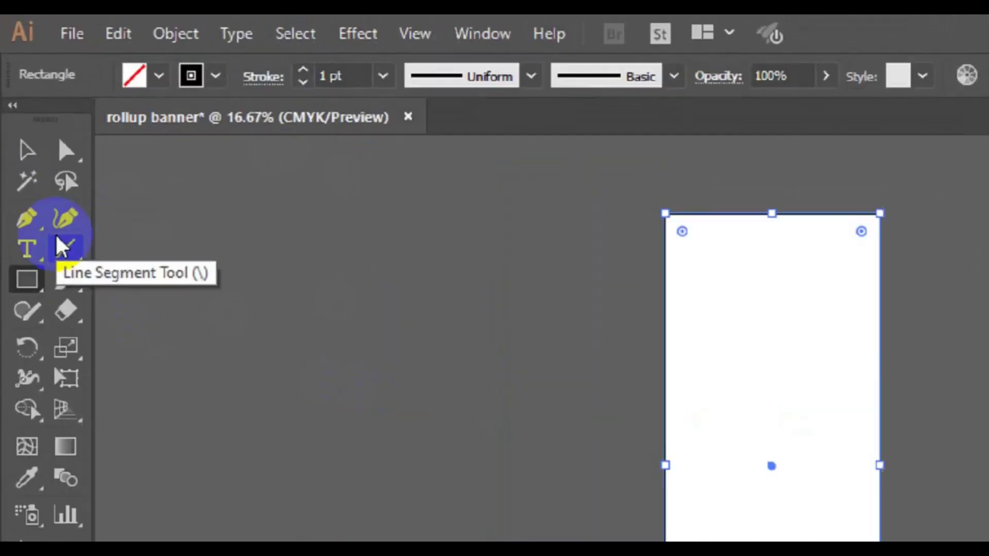
Draw a straight diagonal line about 21 in long with the Pen tool, descending from the artboard's left edge past its right edge.
left_click(29, 257)
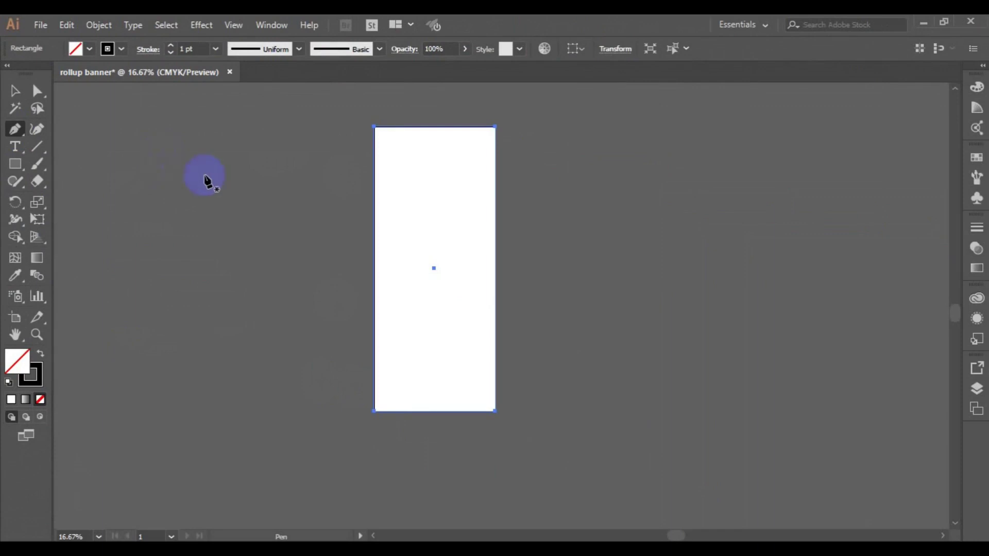
left_click(367, 204)
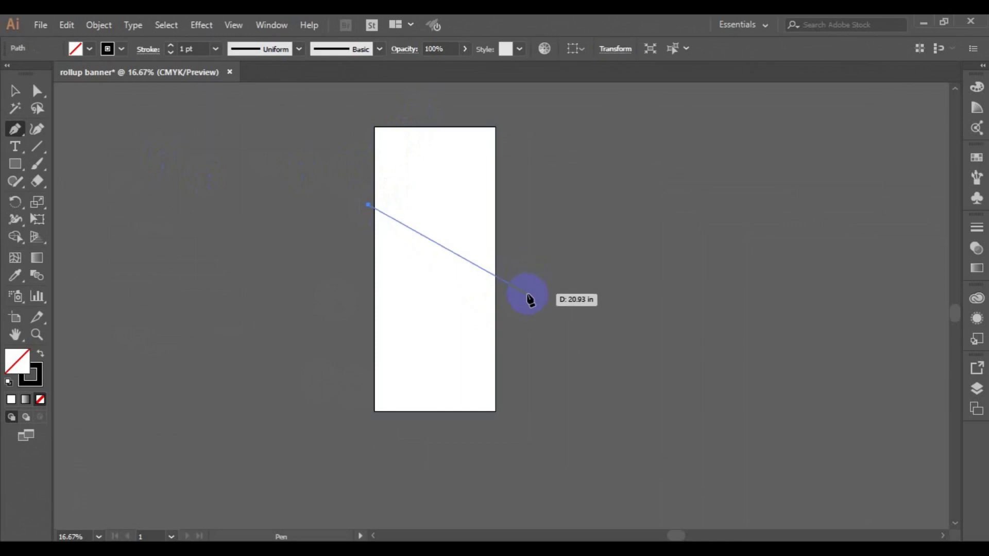
left_click(527, 294)
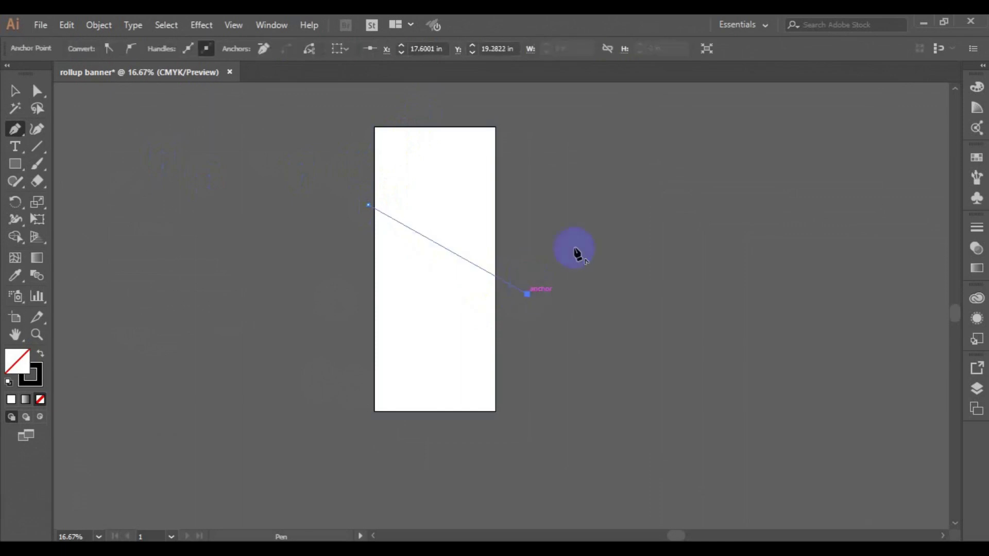
key("ctrl")
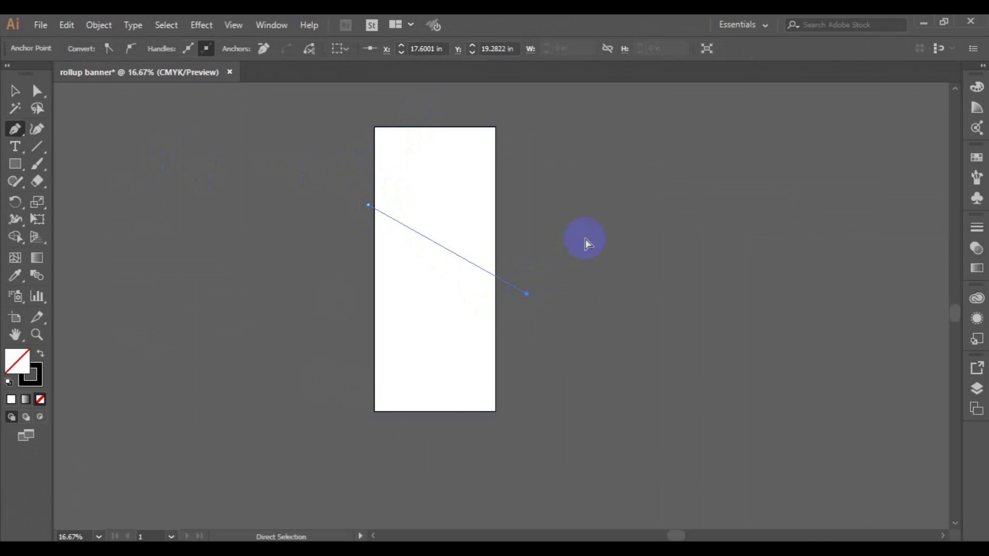
left_click(380, 238, "ctrl")
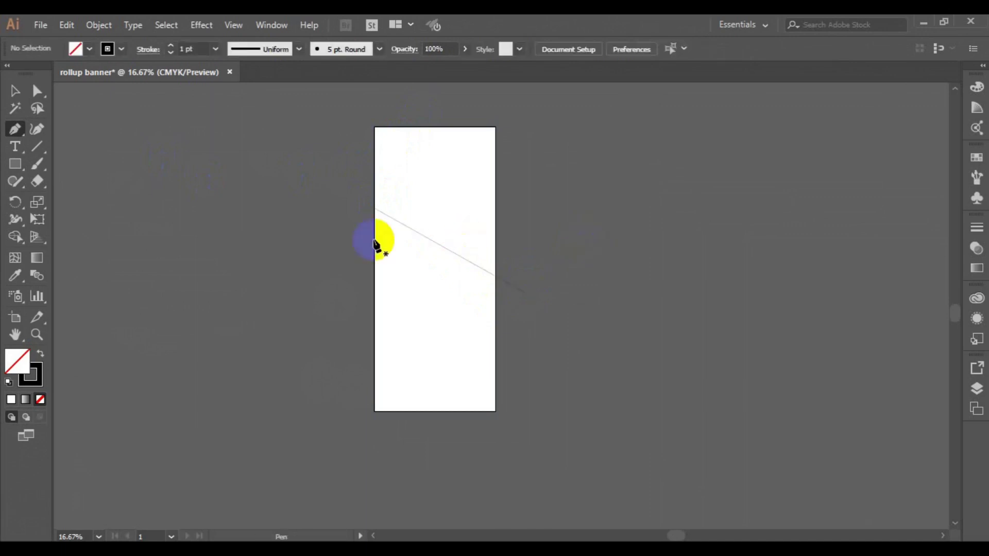
Move the diagonal line slightly down and left, and place a copy of it across the artboard's upper-right corner.
left_click(9, 96)
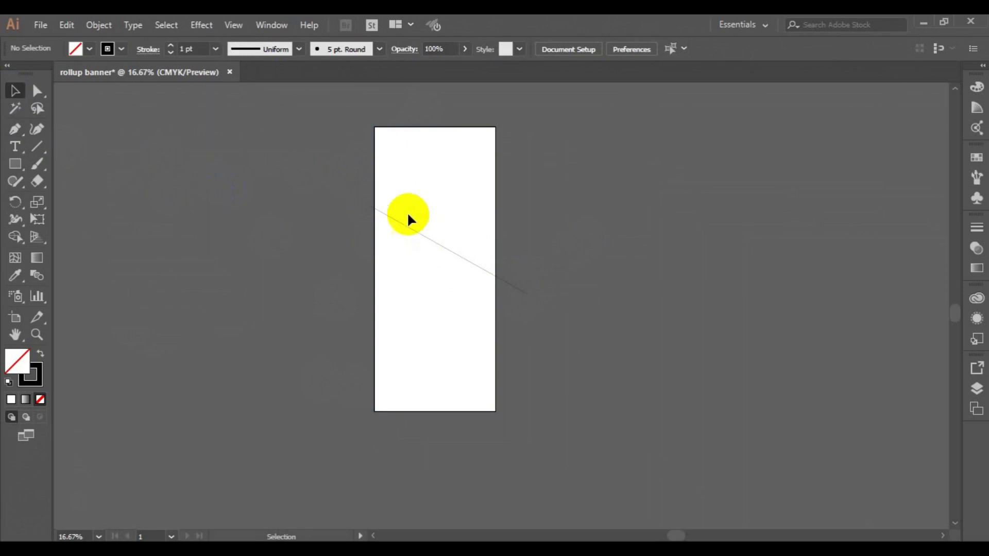
left_click(430, 244)
left_click_drag(431, 244, 421, 257)
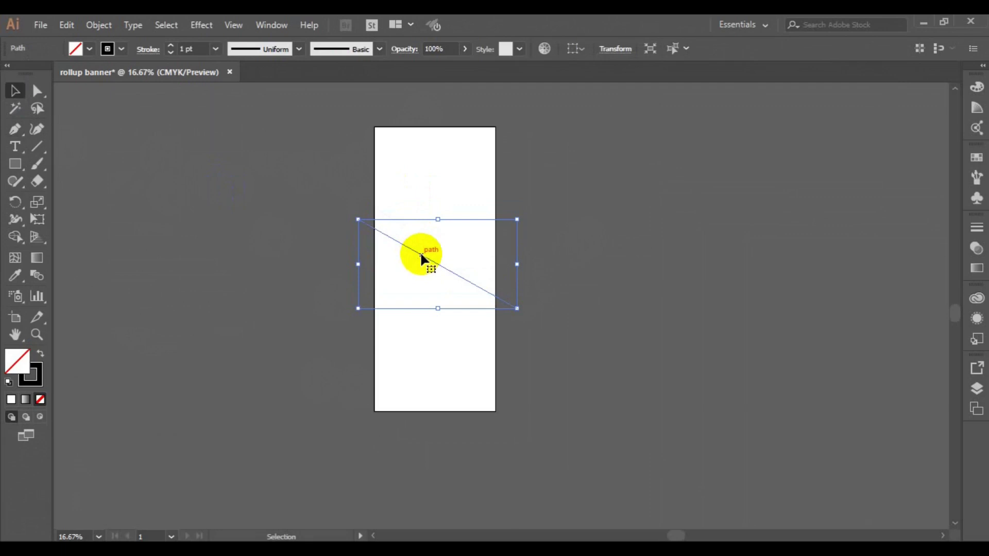
key("alt")
left_click_drag(423, 257, 455, 146)
key("ctrl")
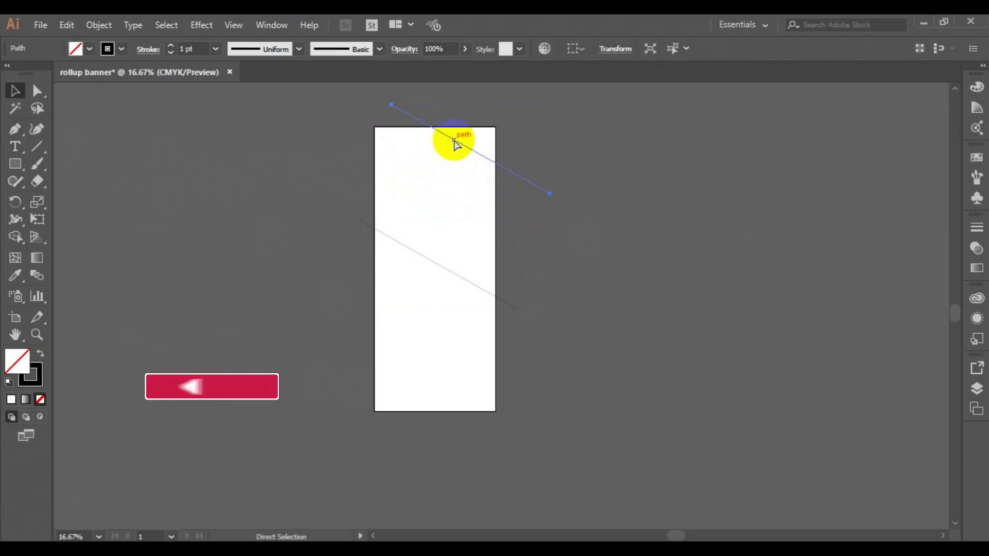
Duplicate the middle diagonal line, placing the copy parallel and just below the original.
left_click(437, 266)
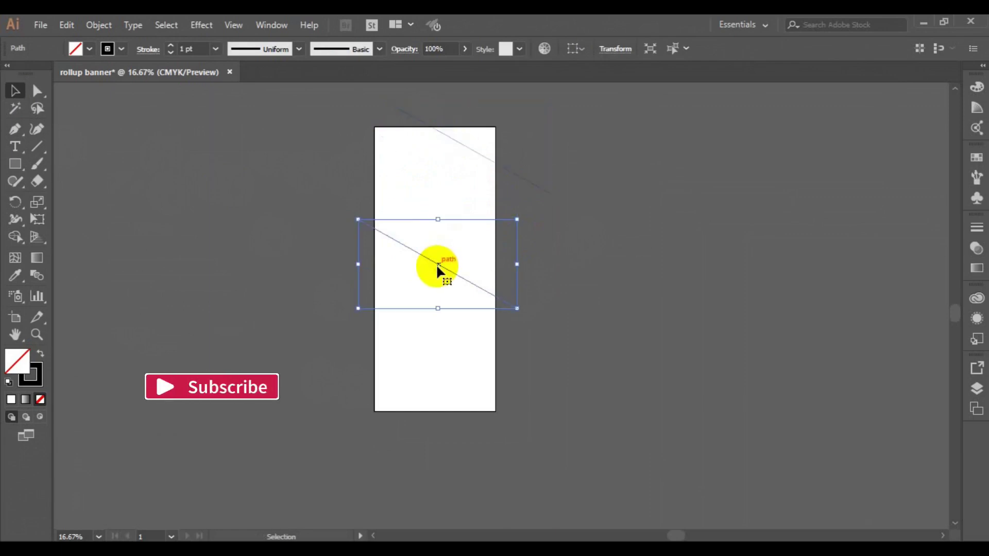
left_click_drag(437, 266, 435, 273)
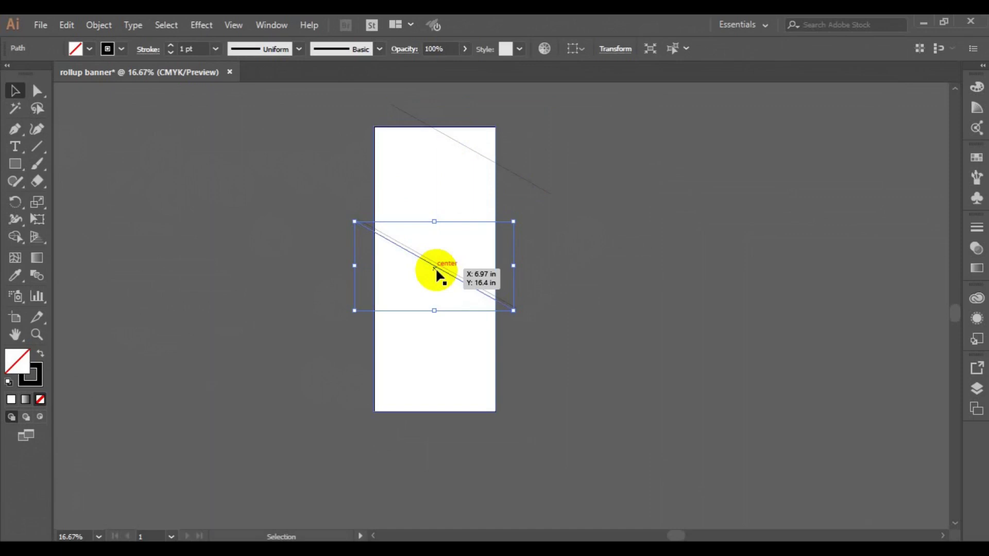
left_click_drag(436, 272, 437, 272)
left_click_drag(438, 275, 438, 286)
left_click_drag(437, 284, 436, 284)
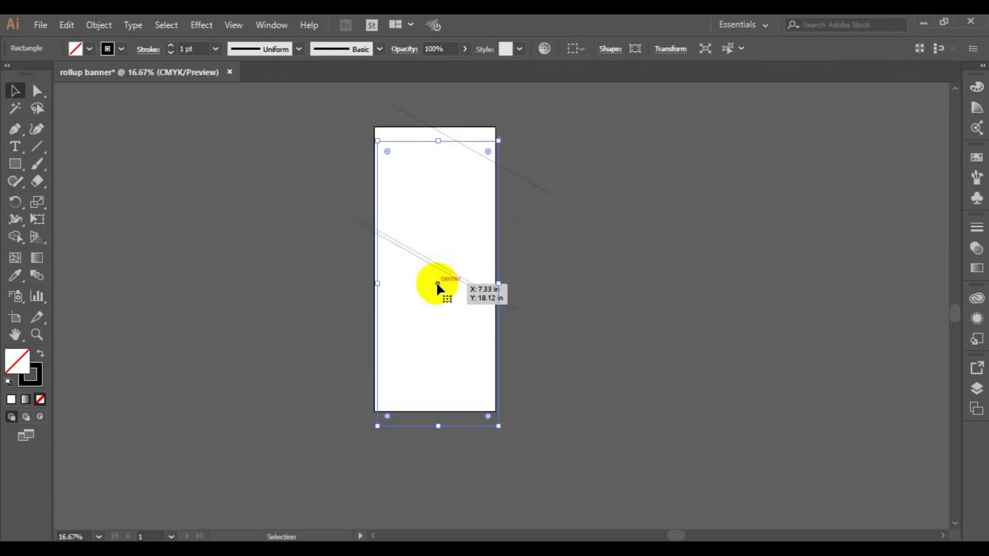
key("ctrl+z")
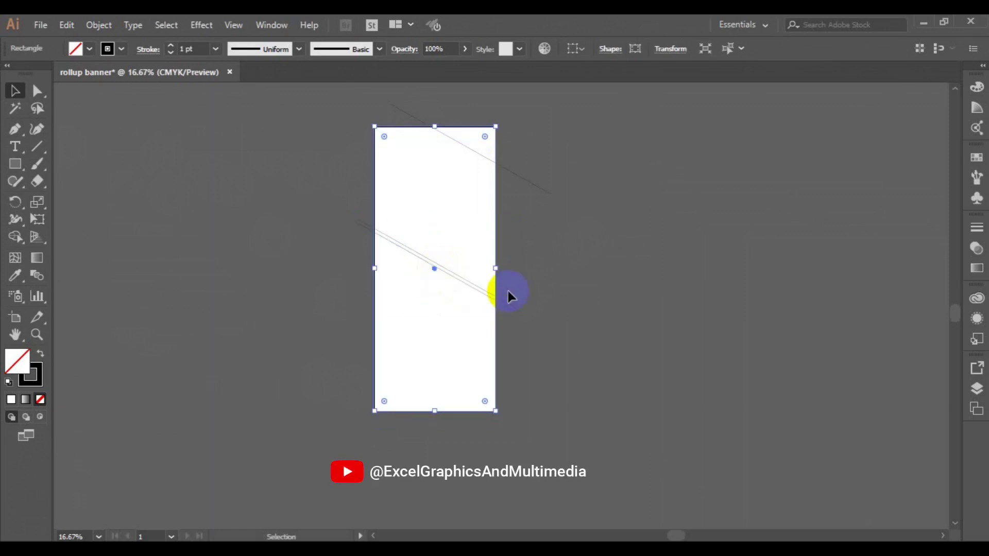
Duplicate the middle diagonal line twice, placing the two parallel copies close together as a second pair just below the existing pair.
left_click(508, 291)
left_click(462, 282)
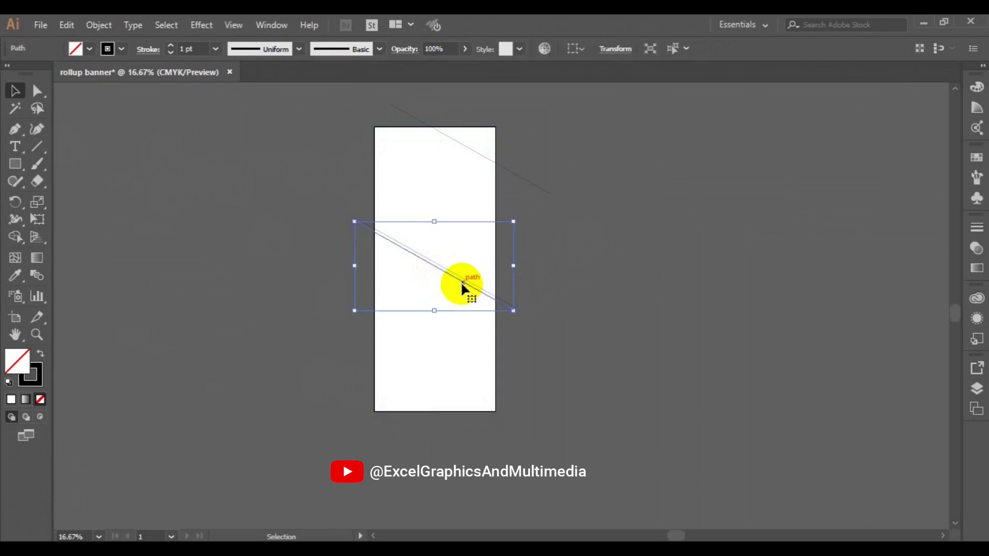
key("alt")
left_click_drag(461, 290, 461, 301)
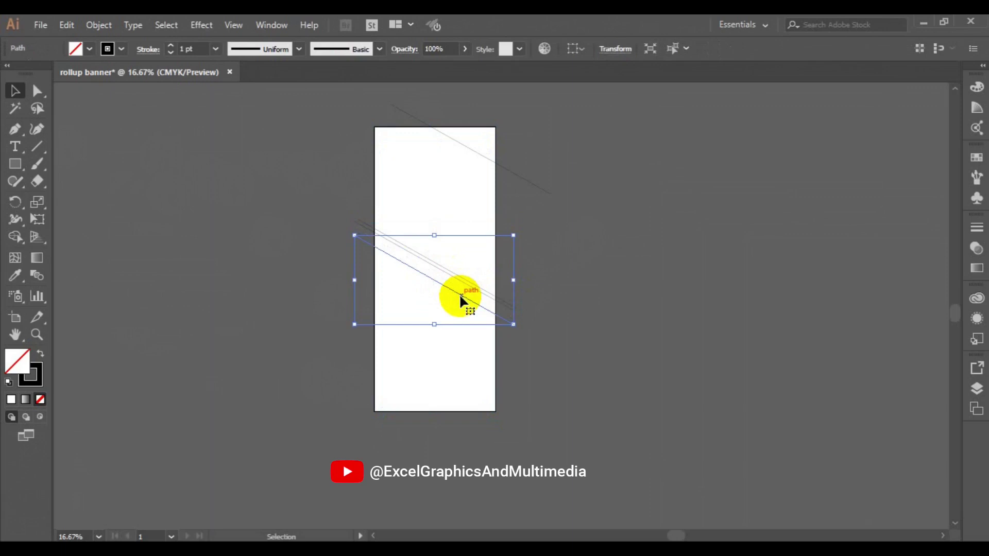
mouse_move(460, 295)
left_mouse_down()
mouse_move(460, 316)
mouse_move(462, 303)
left_mouse_up()
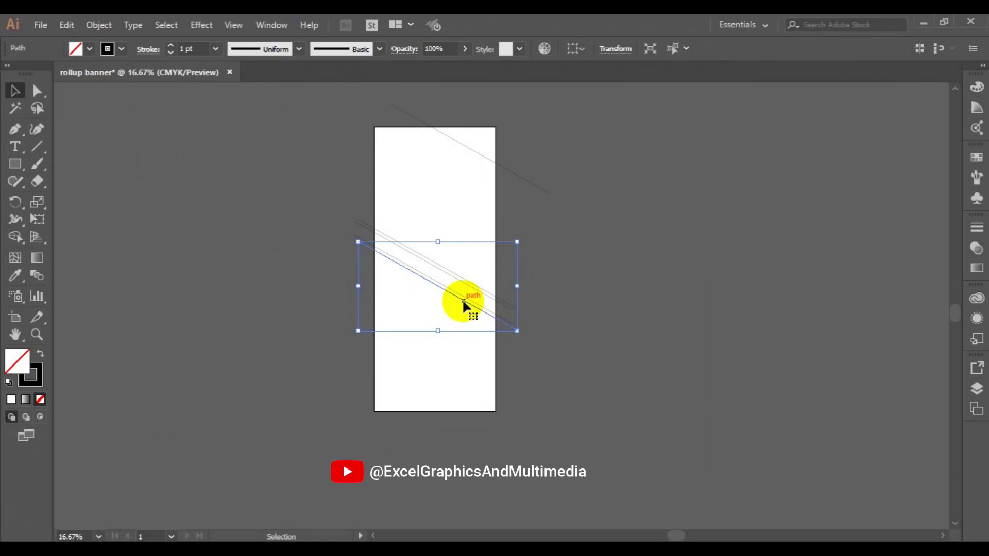
Reflect a copy of the lowest diagonal line across the vertical axis and move it about 5.33 in left and 2.52 in up.
right_click(463, 300)
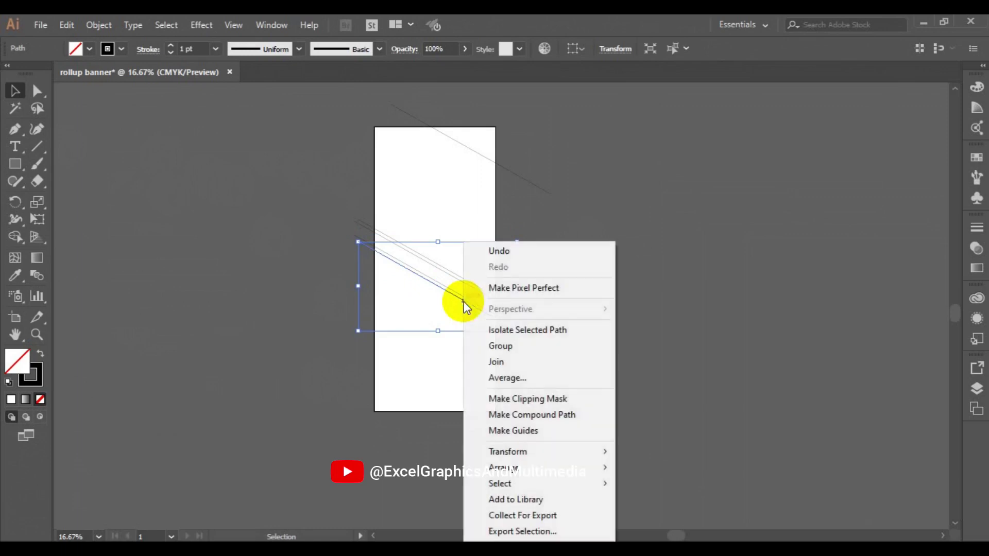
mouse_move(531, 456)
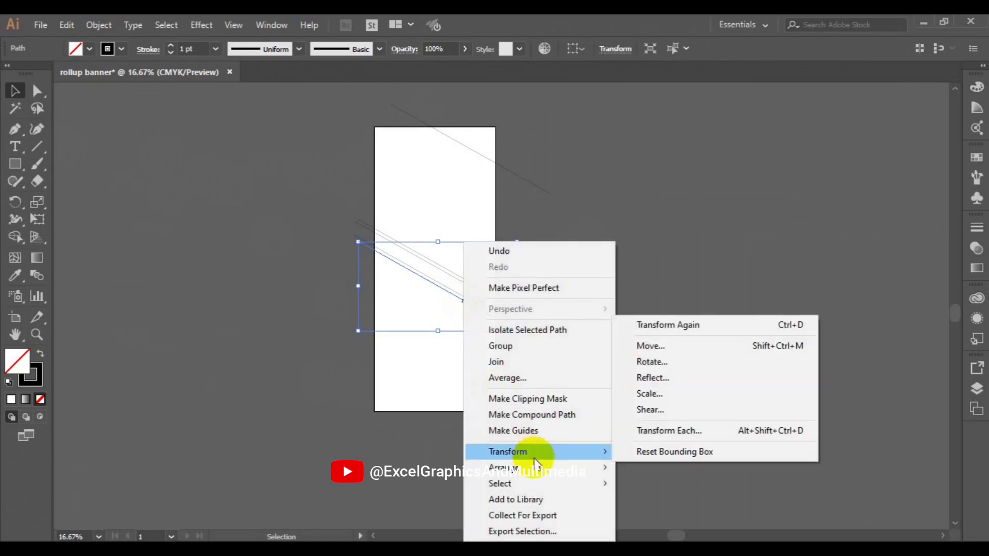
left_click(658, 384)
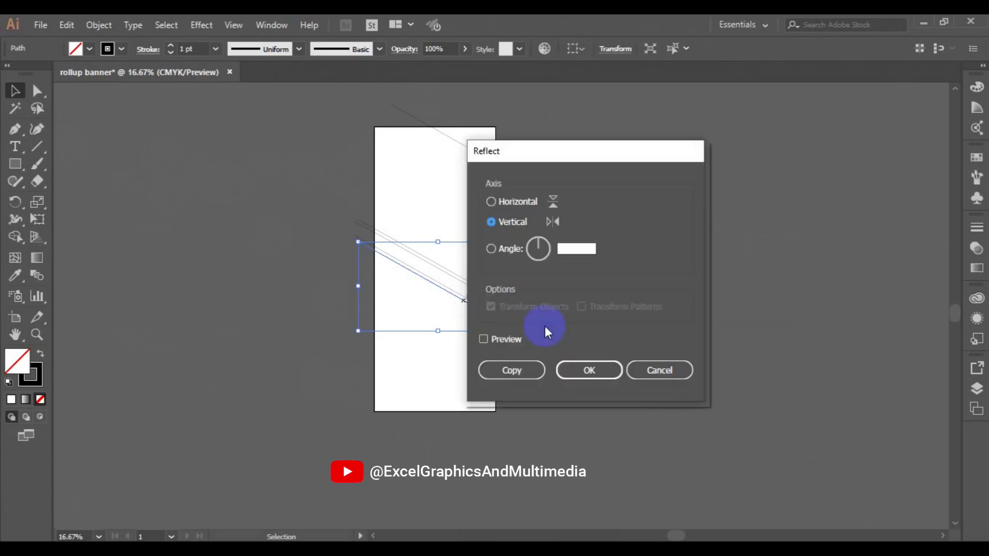
left_click(484, 339)
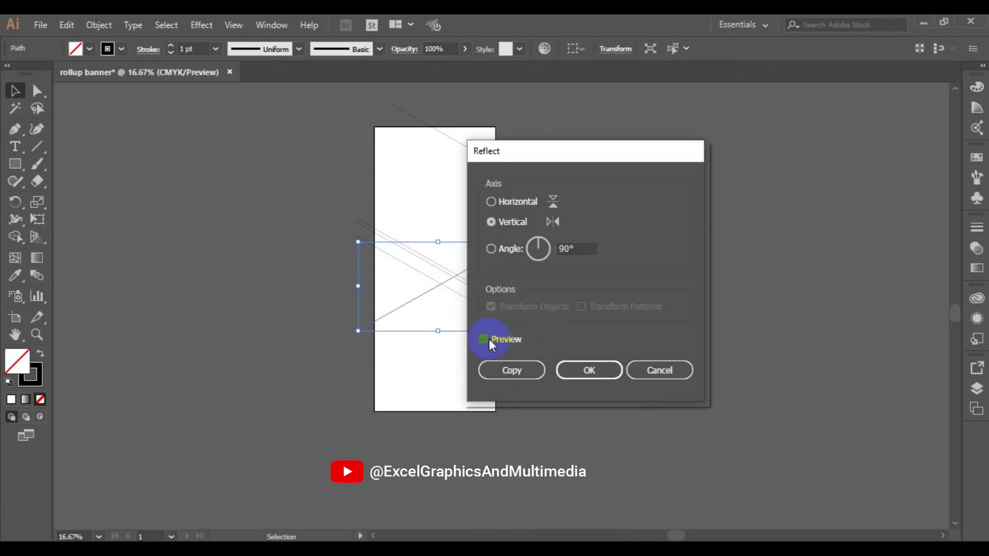
left_click(523, 370)
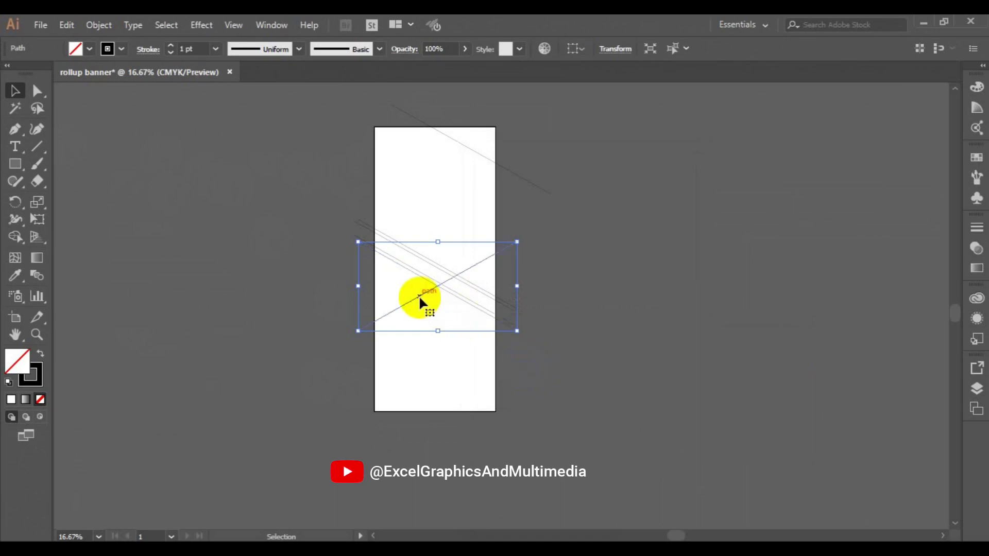
left_click_drag(420, 298, 373, 279)
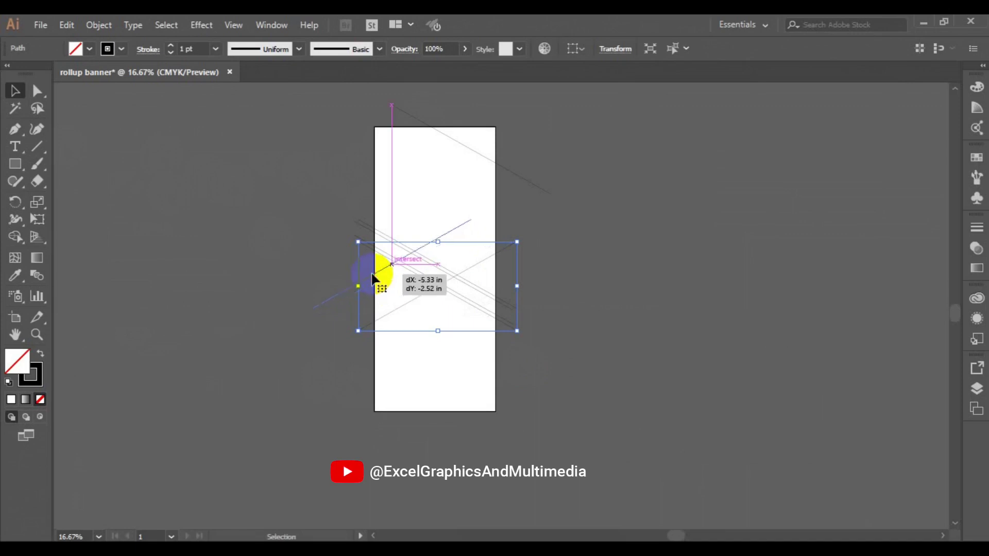
left_click(617, 285)
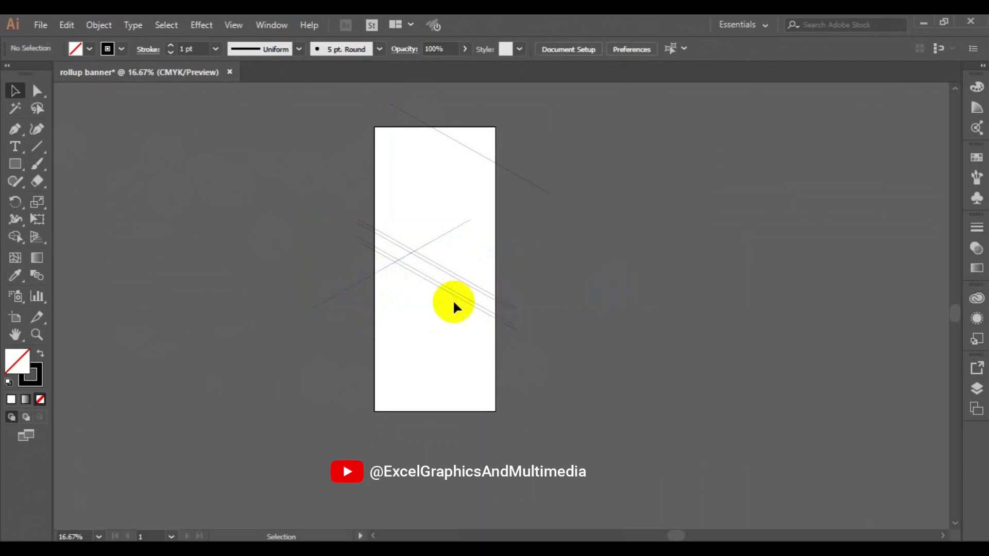
Draw an open Pen path from the top diagonal line down-left, then about 7.6 in straight down to the middle diagonal lines.
left_click(12, 134)
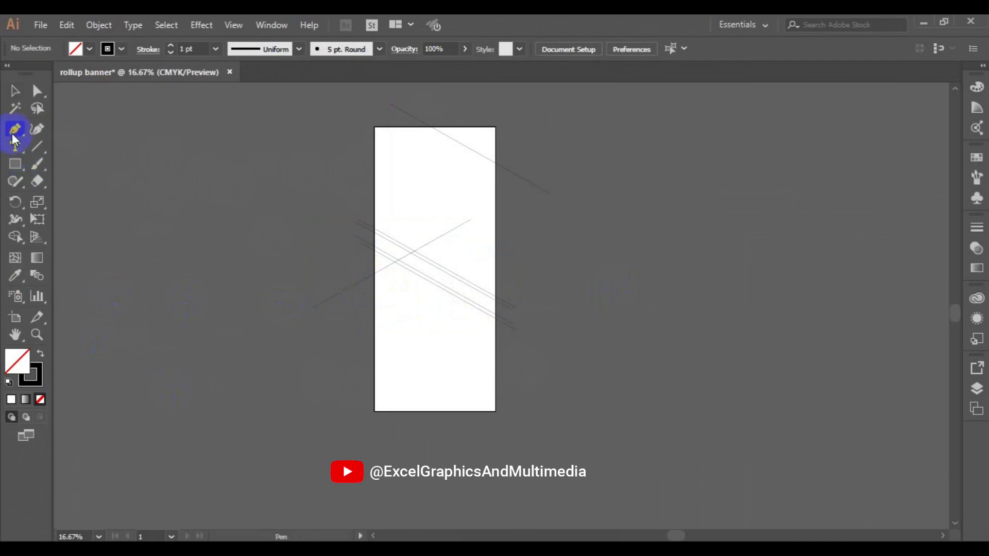
left_click(441, 133)
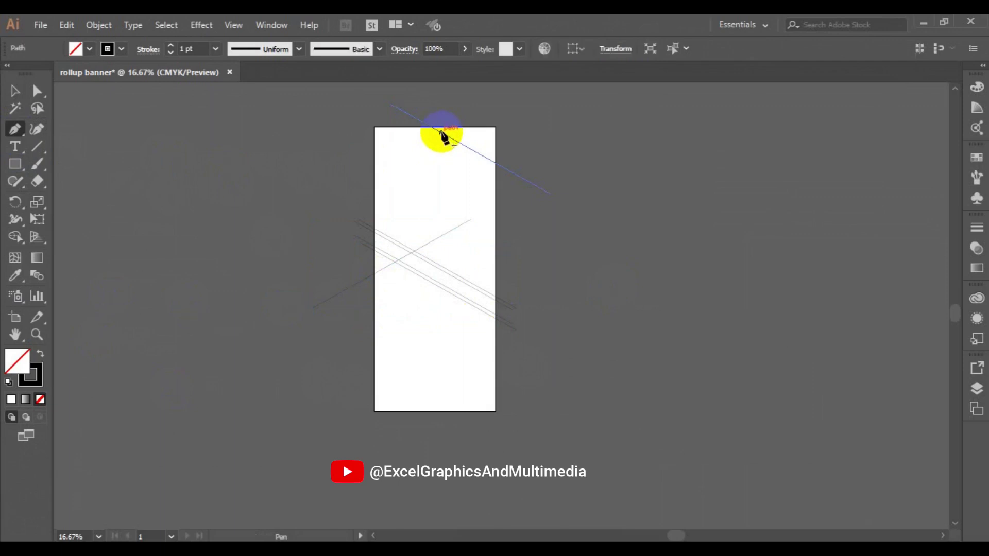
left_click(386, 176)
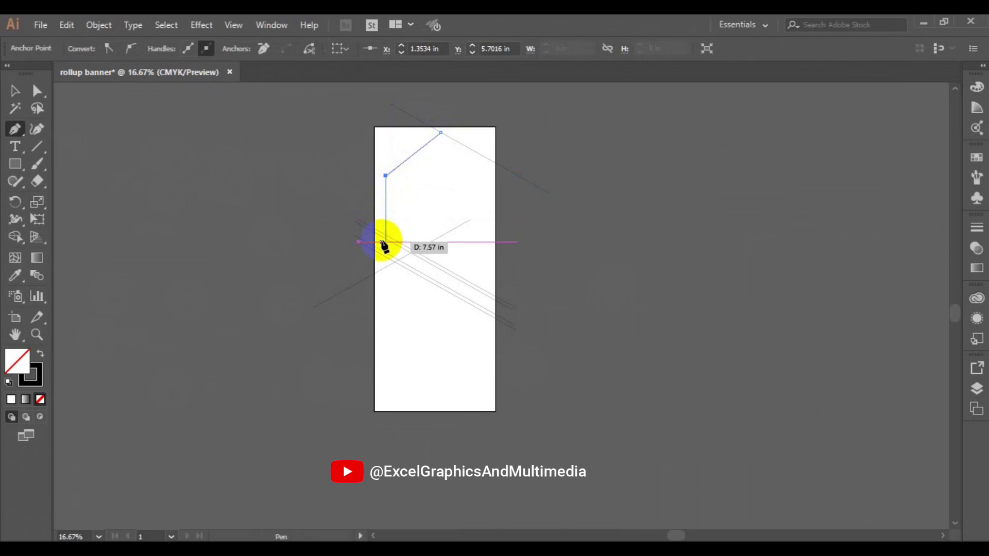
left_click(385, 241)
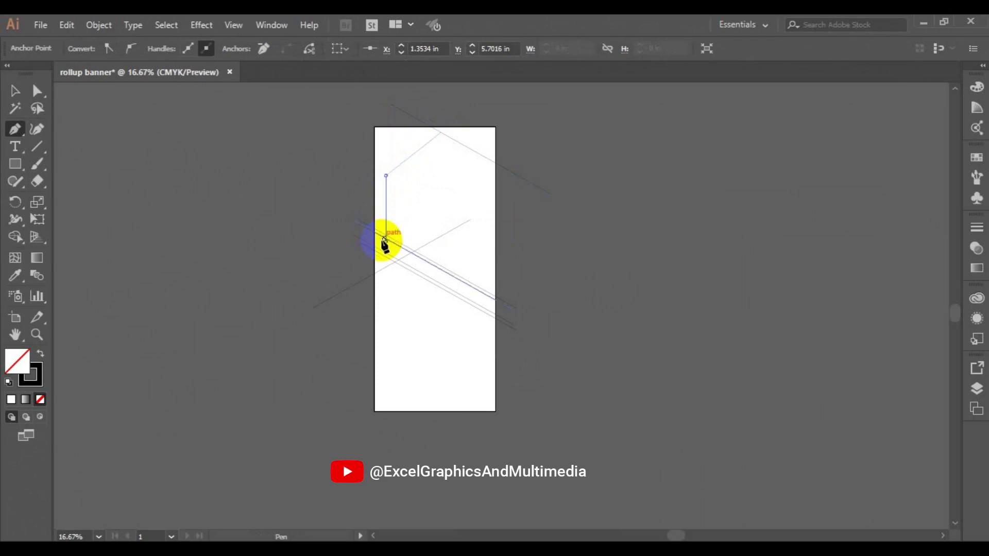
left_click(562, 288, "ctrl")
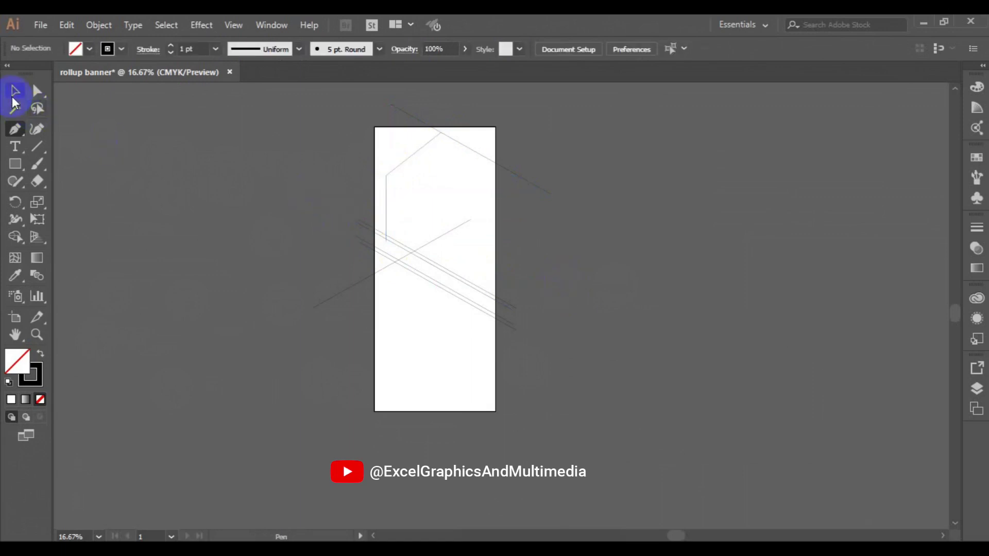
Set the stroke weight of the rectangle and all the lines to 8 pt.
left_click(12, 95)
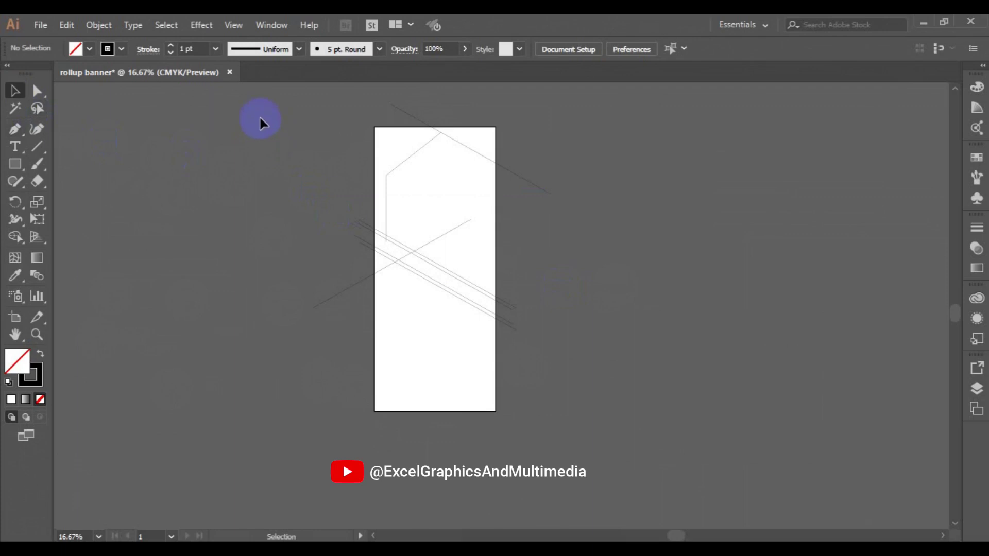
left_click_drag(258, 116, 539, 321)
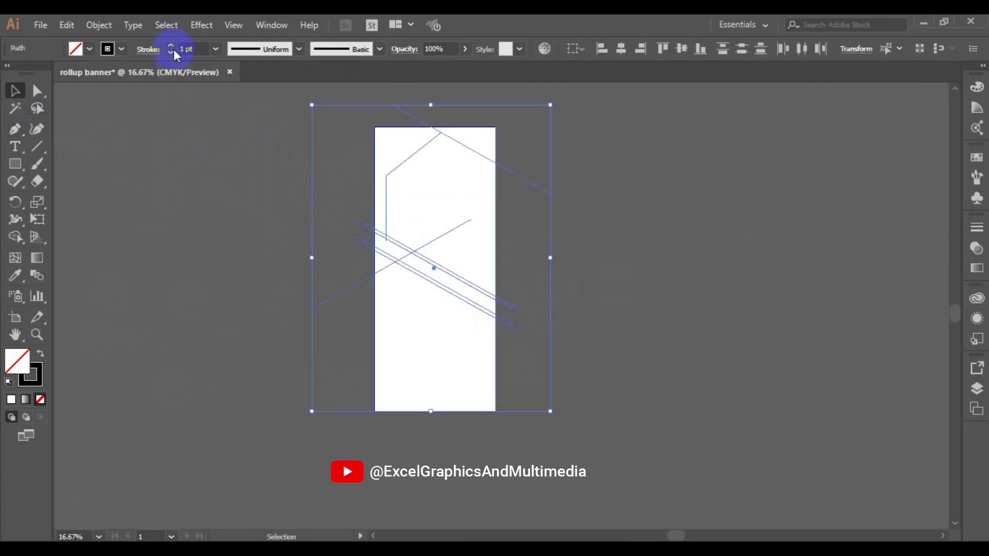
left_click(215, 48)
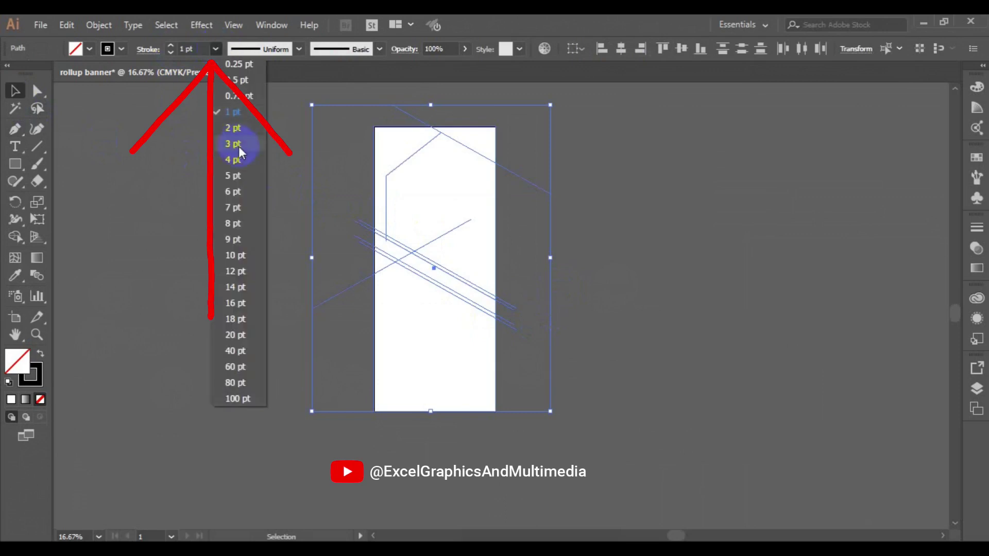
left_click(239, 145)
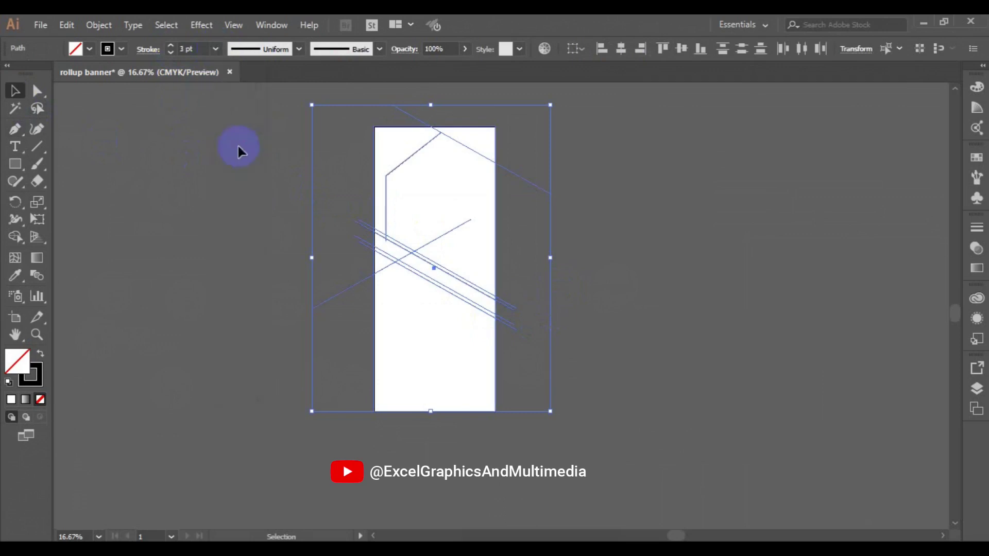
left_click(216, 52)
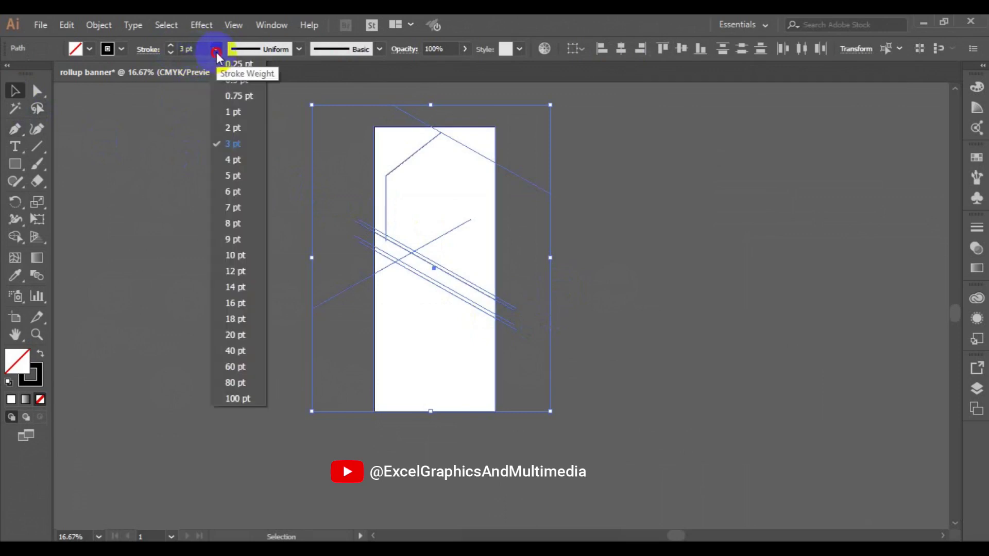
left_click(243, 229)
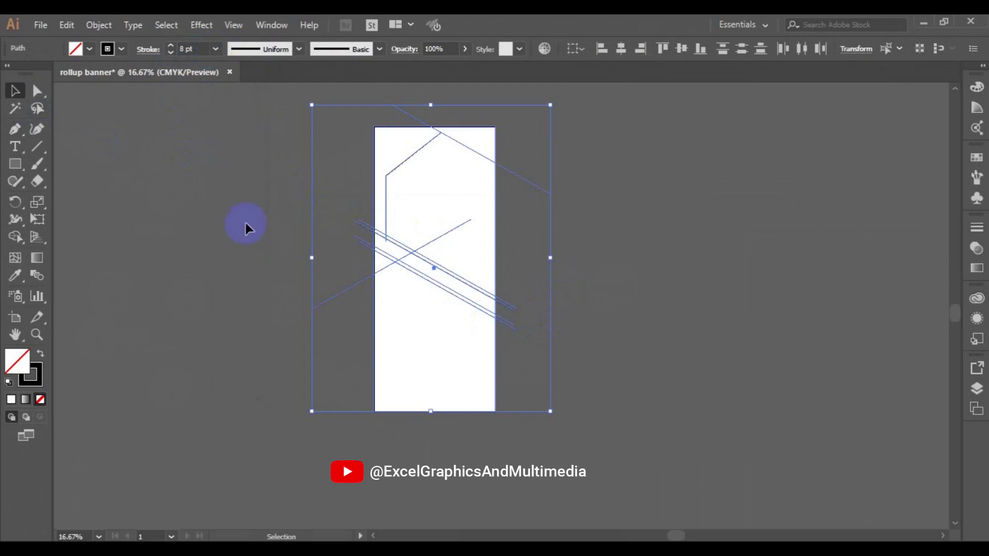
left_click(252, 250)
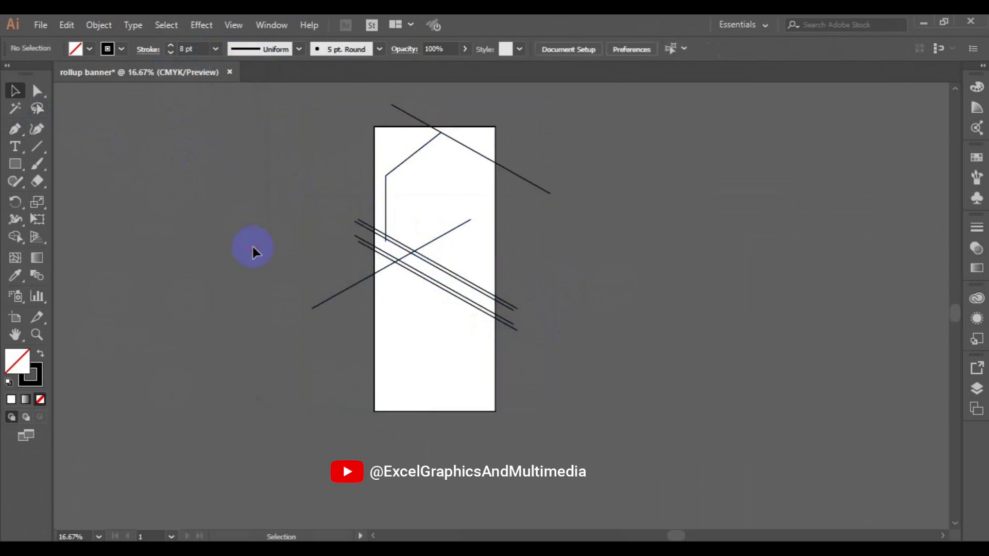
Duplicate the lower pair of middle diagonal lines, placing the copy across the artboard's bottom-left corner.
left_click(367, 262)
left_click_drag(367, 262, 479, 306)
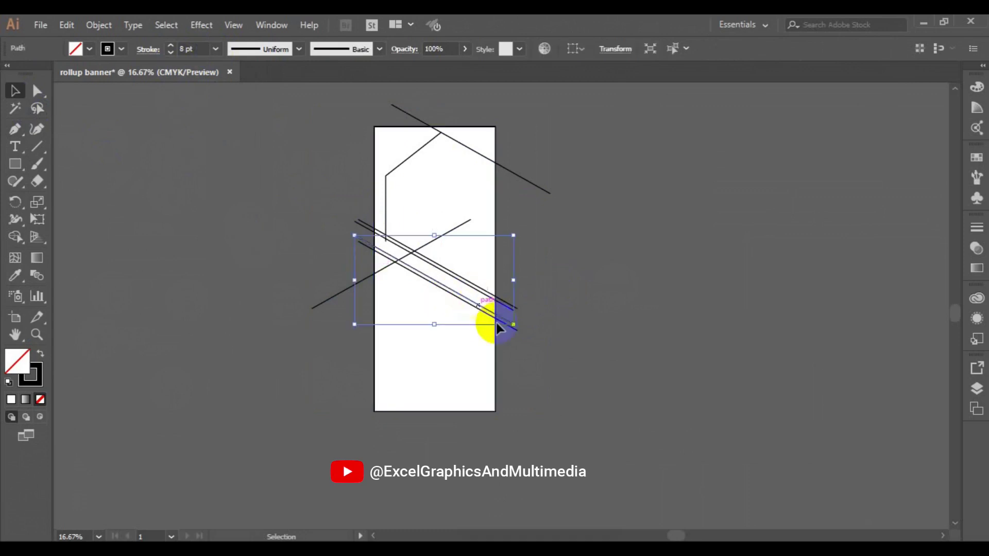
left_click(531, 332)
left_click(519, 333)
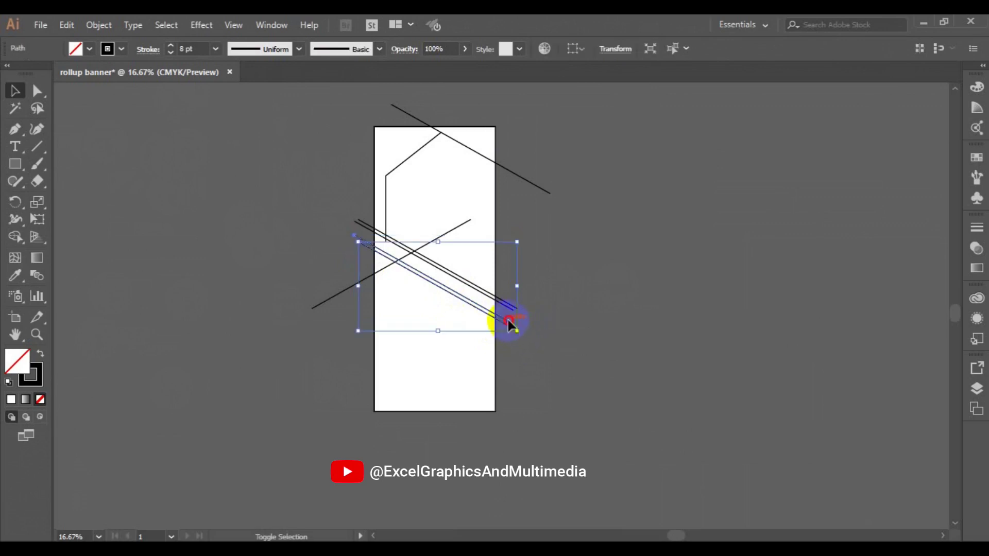
left_click(508, 320, "shift")
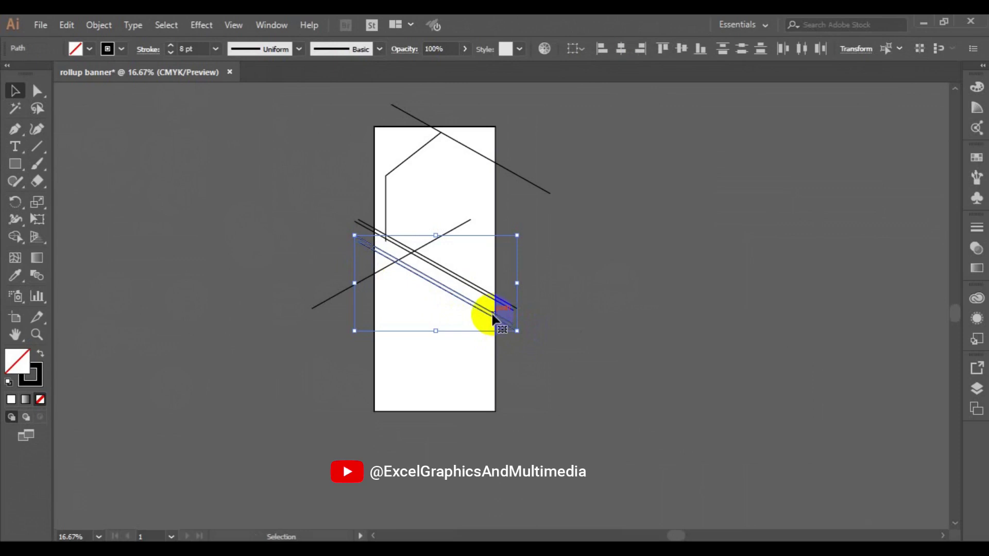
left_click_drag(493, 320, 471, 431)
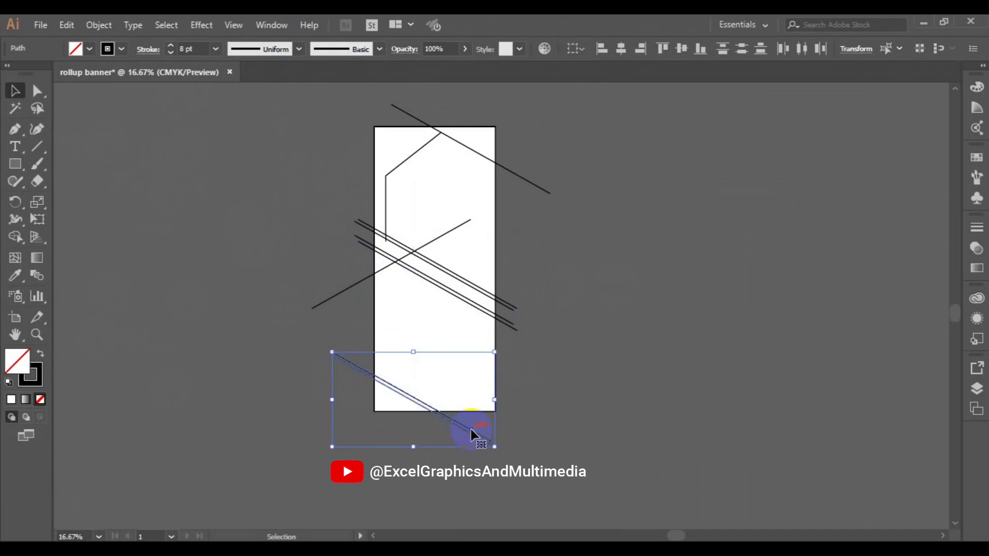
Duplicate the lower line of the bottom diagonal pair, placing the copy parallel and slightly below it.
left_click(431, 410)
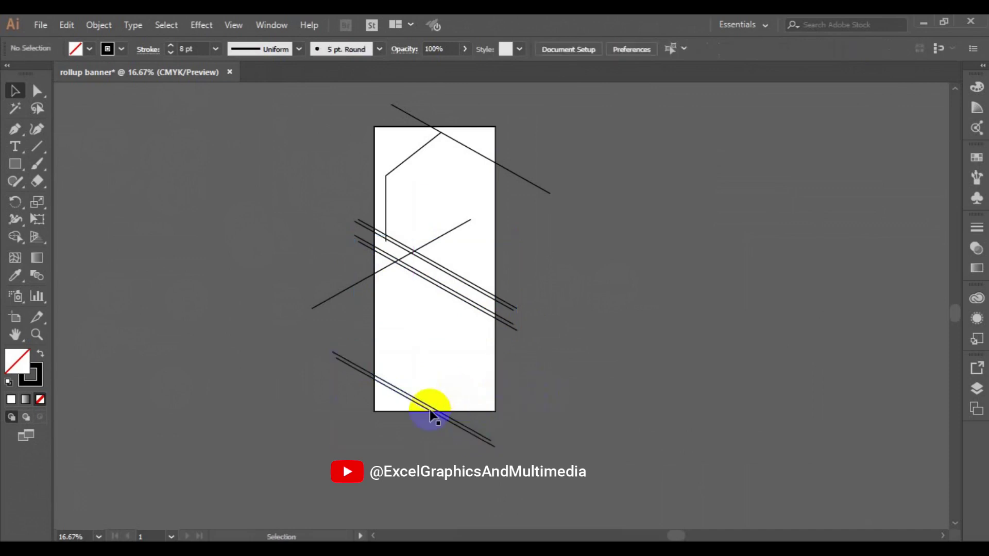
left_click(432, 413)
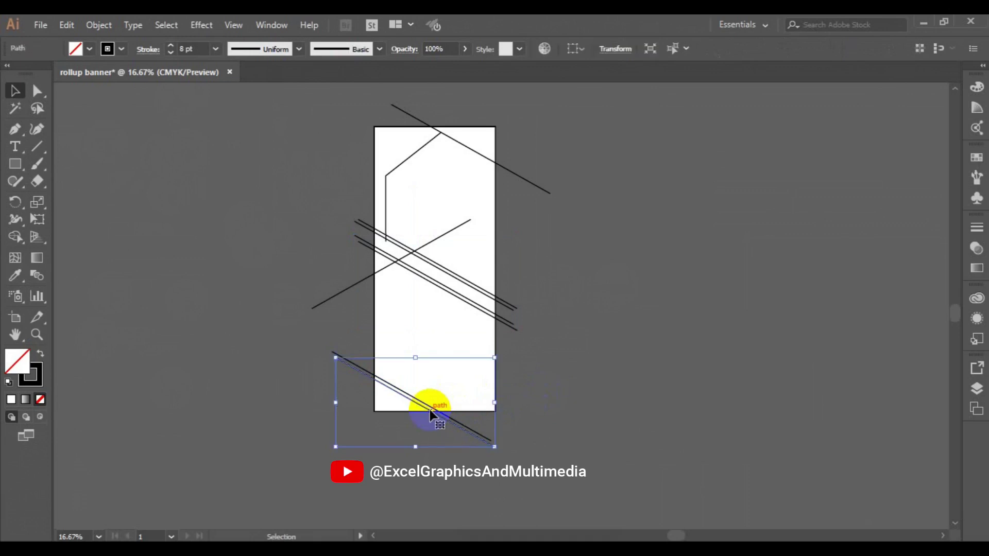
left_click_drag(430, 411, 431, 418)
left_click(607, 375)
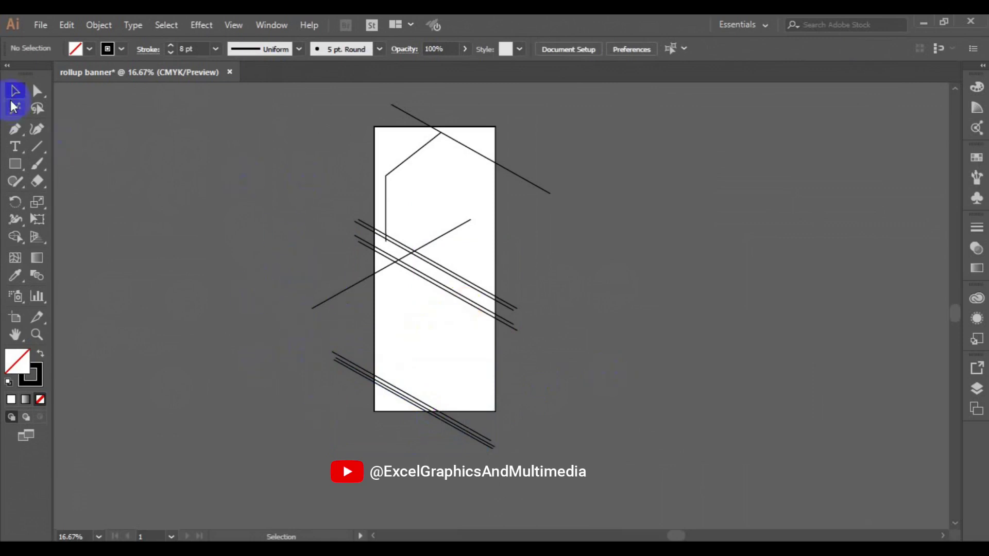
With Shape Builder, fill both upper corner regions and the small triangle at the artboard's left edge with C=0 M=0 Y=0 K=50 gray, no stroke.
left_click_drag(256, 102, 545, 406)
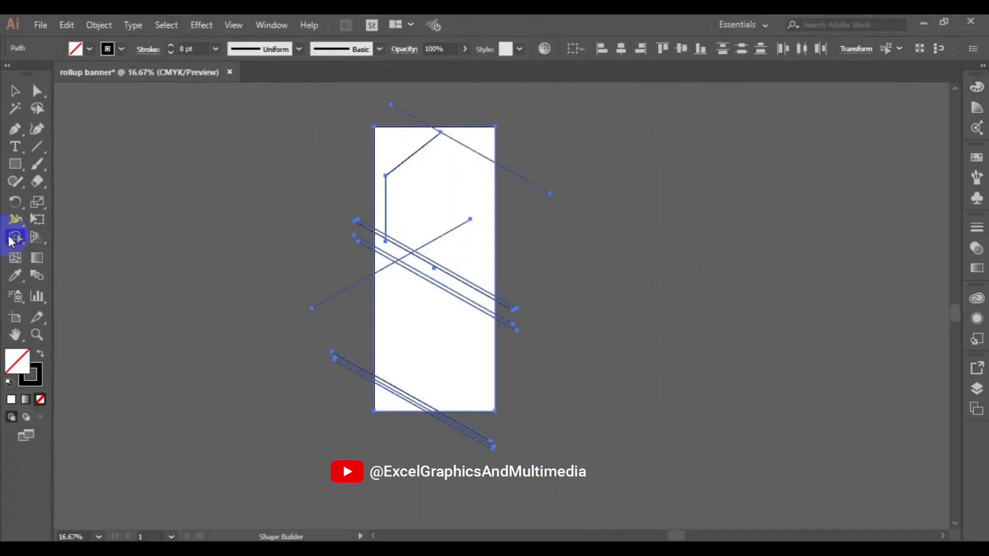
left_click(89, 49)
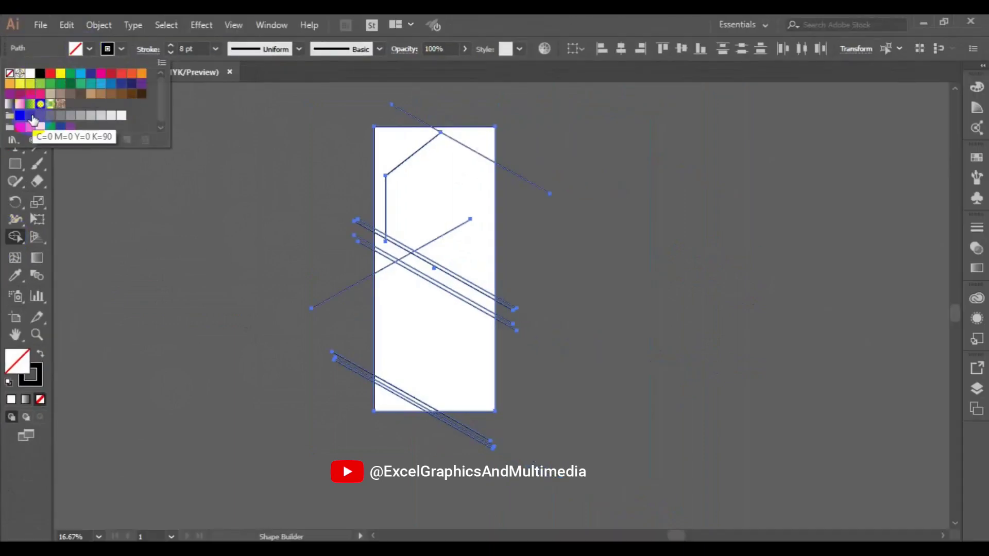
left_click(74, 118)
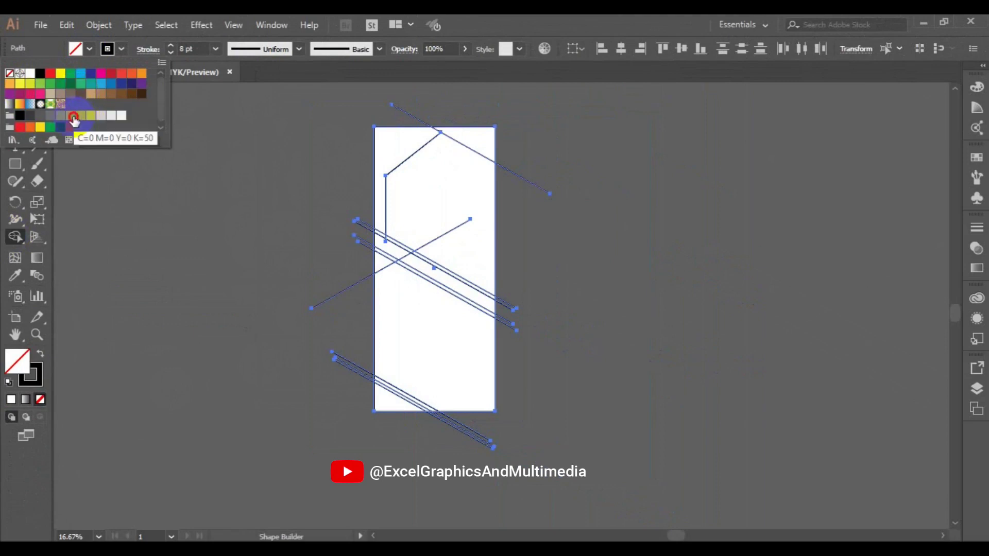
left_click(117, 49)
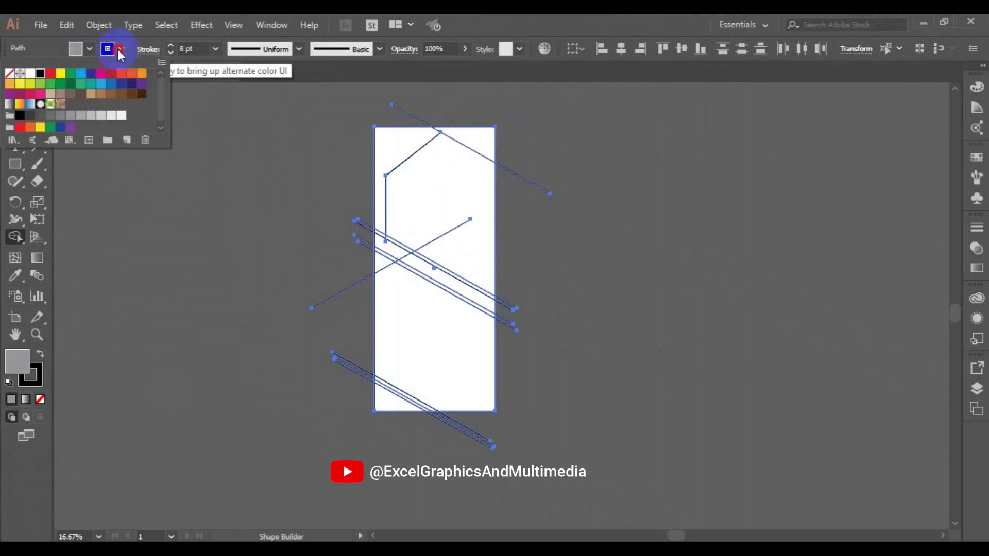
left_click(8, 74)
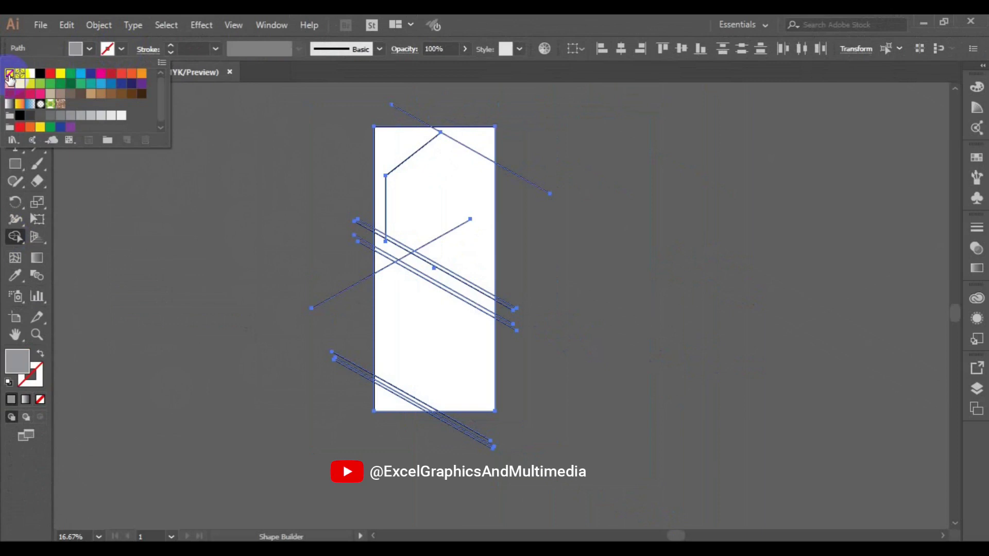
left_click(396, 157)
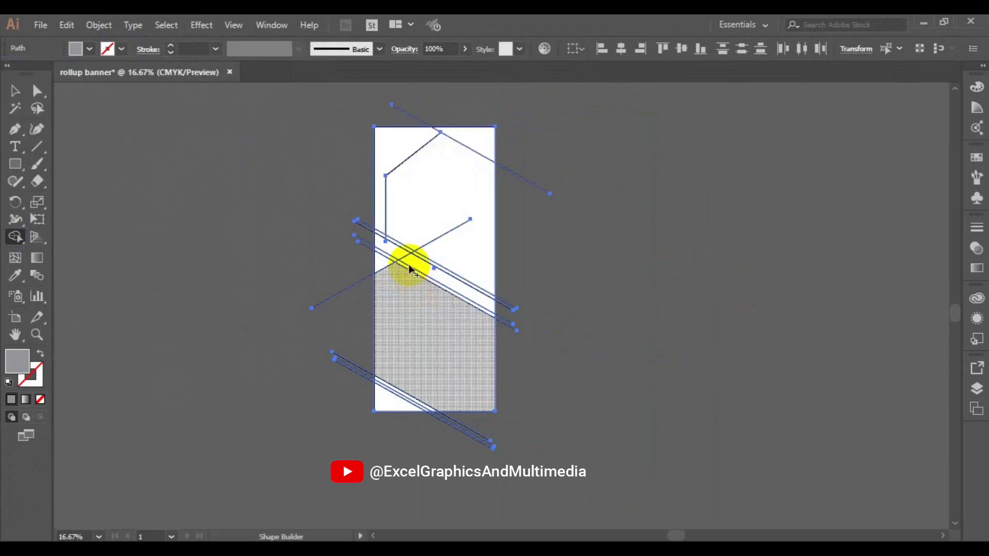
left_click(382, 267)
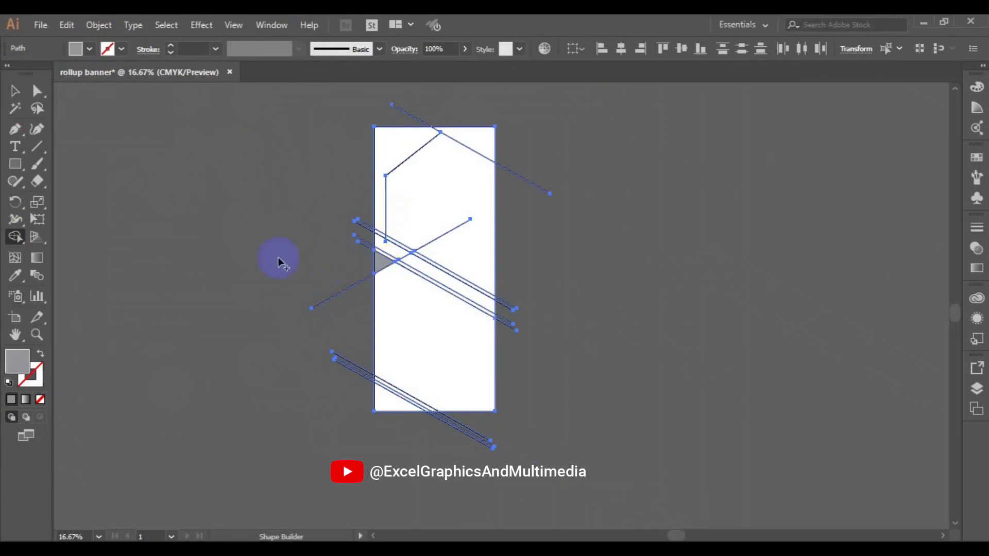
left_click(395, 147)
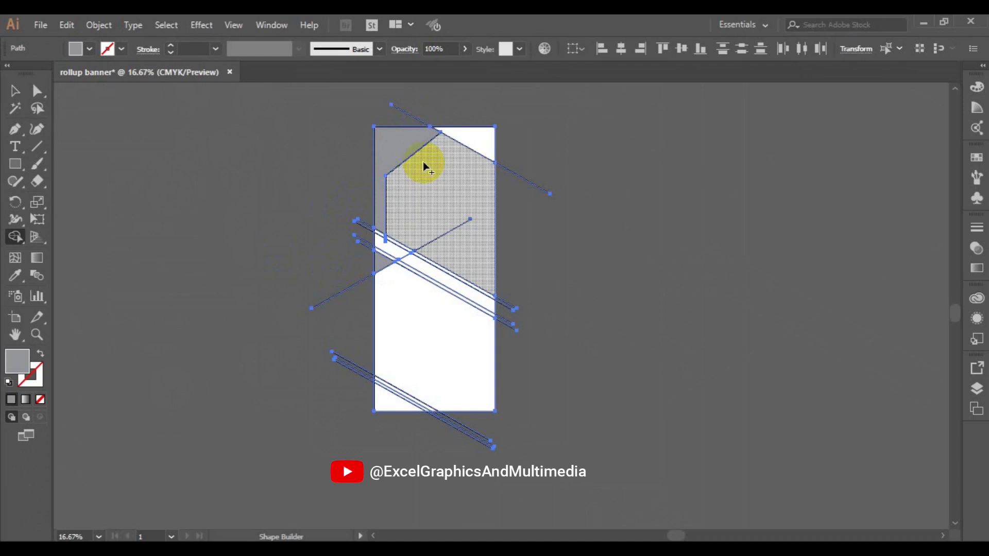
left_click(473, 145)
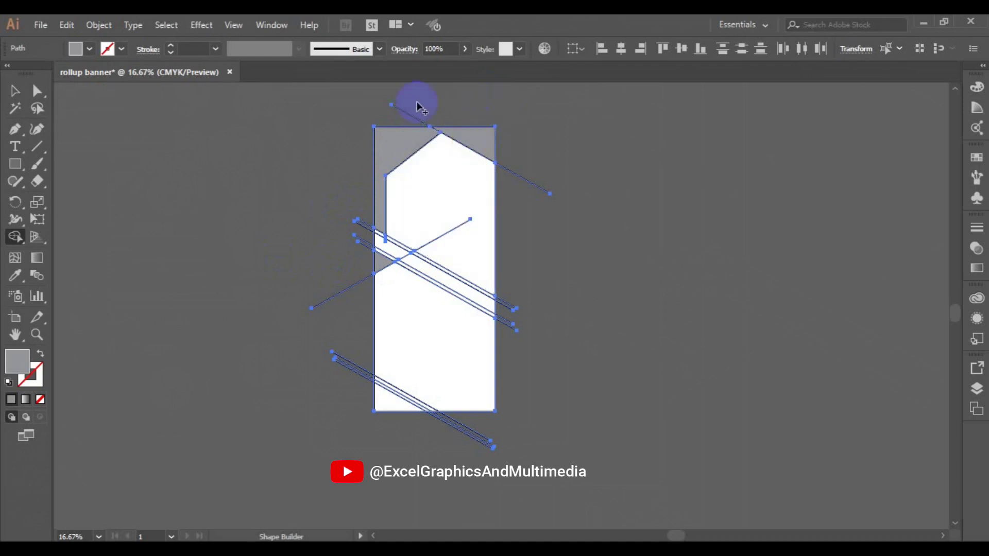
left_click_drag(384, 205, 360, 247)
Delete the part of the rising diagonal line outside the artboard's left edge and move the remaining segment slightly down-right across the middle band.
left_click(14, 93)
left_click(273, 314)
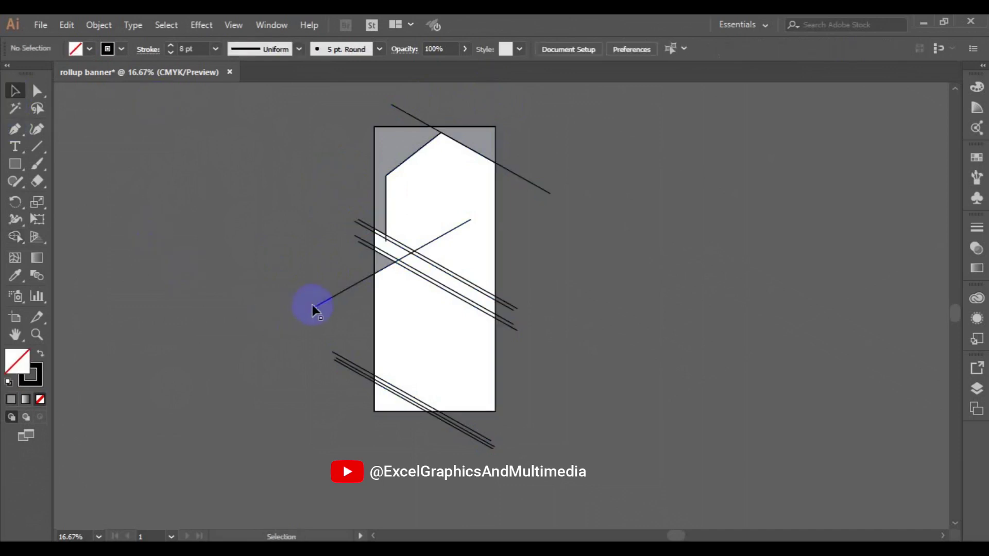
left_click(316, 306)
key("Delete")
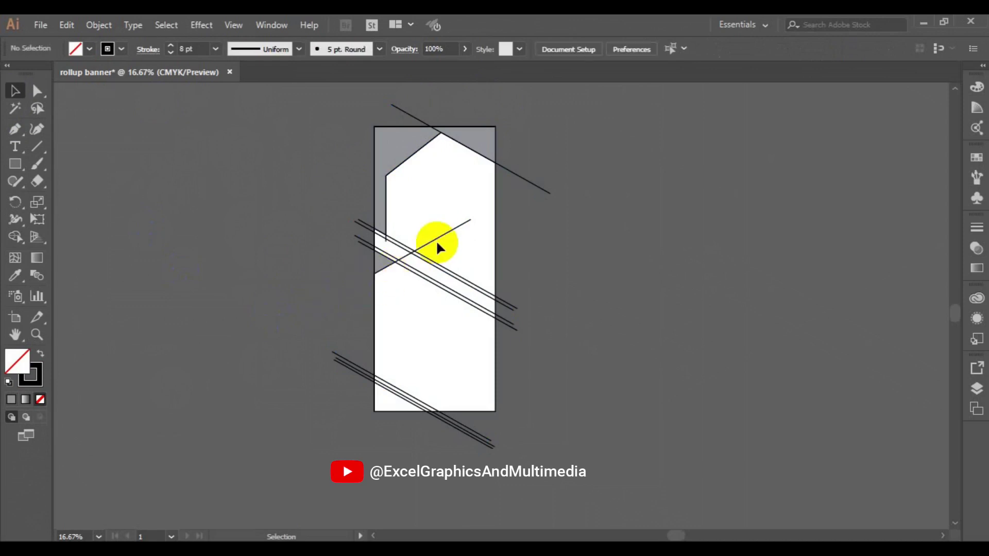
left_click(440, 237)
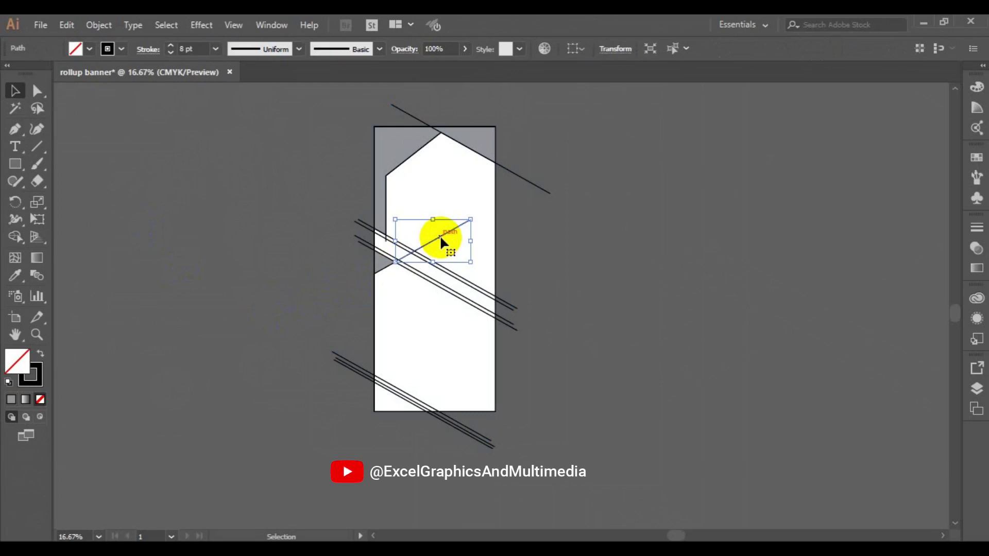
mouse_move(454, 250)
left_mouse_down()
mouse_move(457, 260)
mouse_move(449, 250)
left_mouse_up()
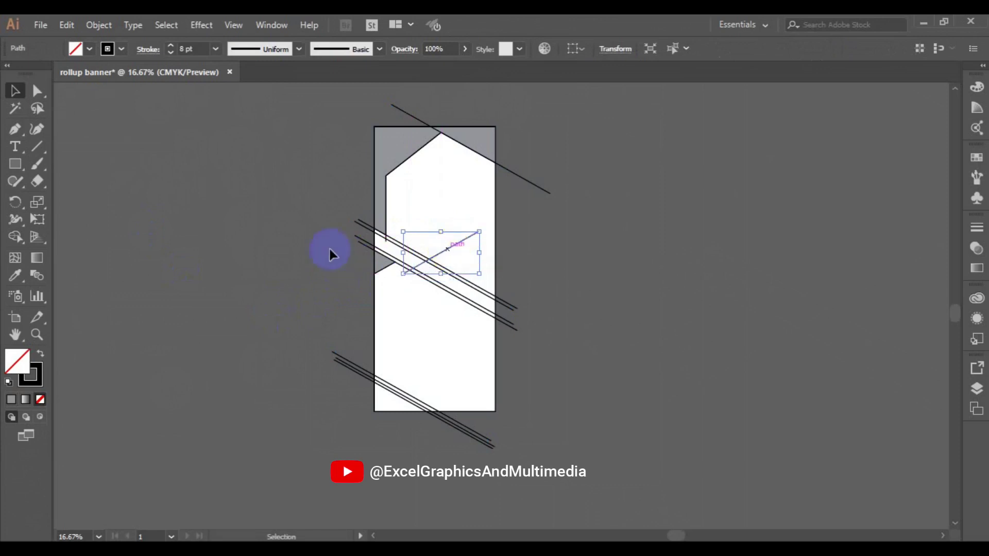
With Shape Builder, fill the left end of the middle diagonal band up to the rising line with black and no stroke.
left_click_drag(295, 112, 522, 268)
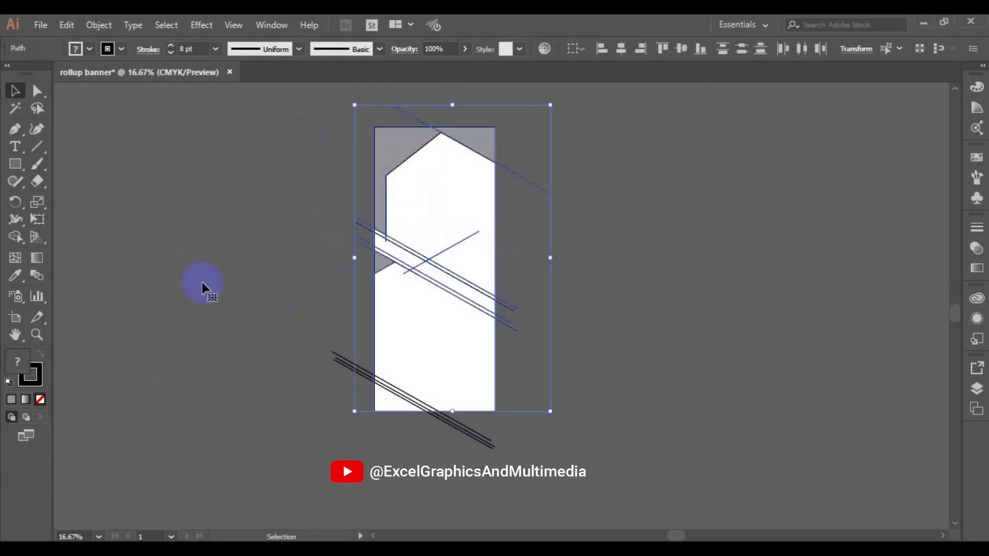
left_click(17, 234)
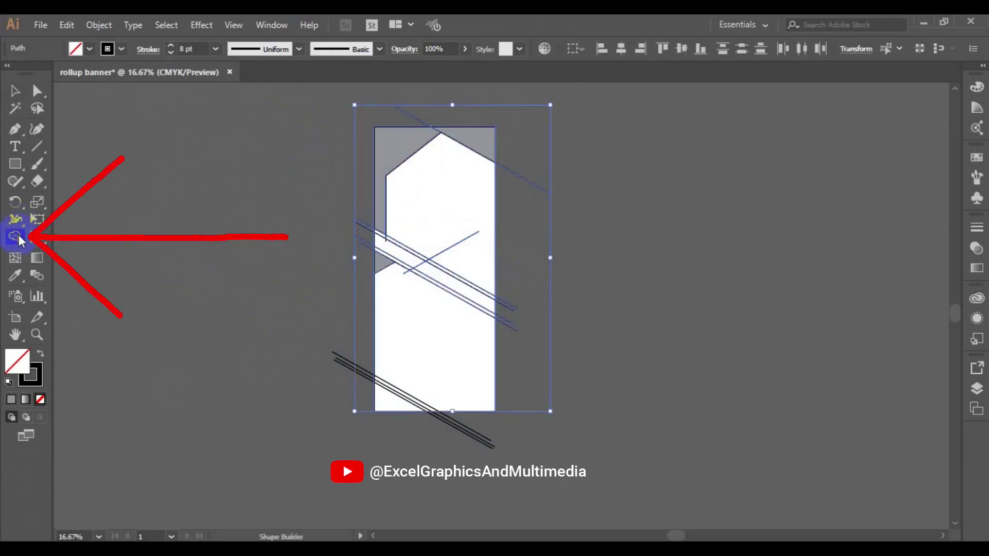
left_click(91, 50)
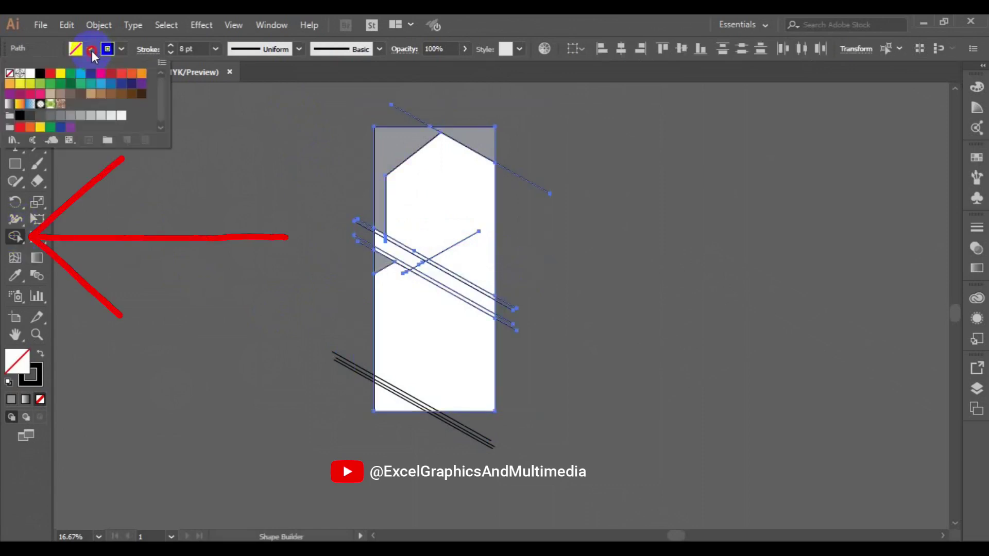
left_click(40, 74)
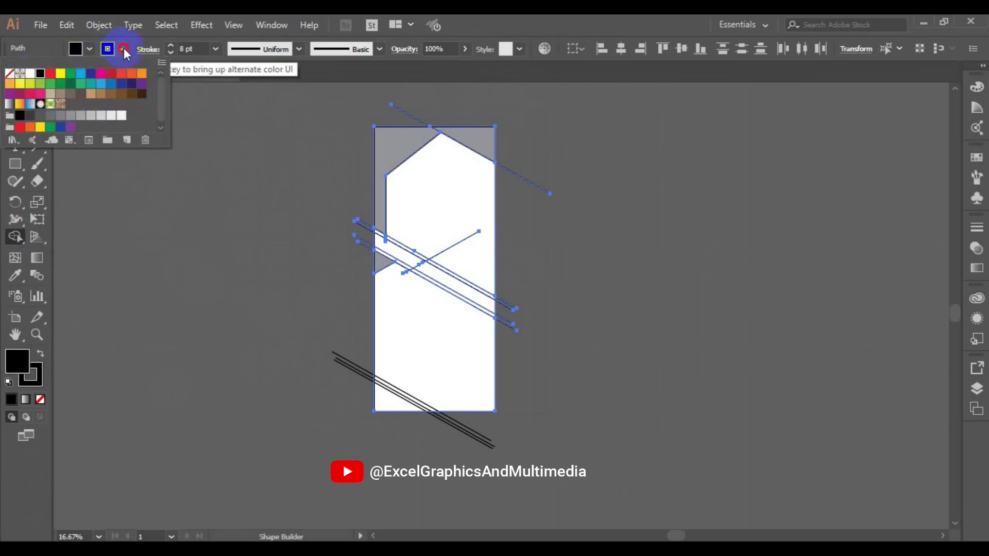
left_click(10, 74)
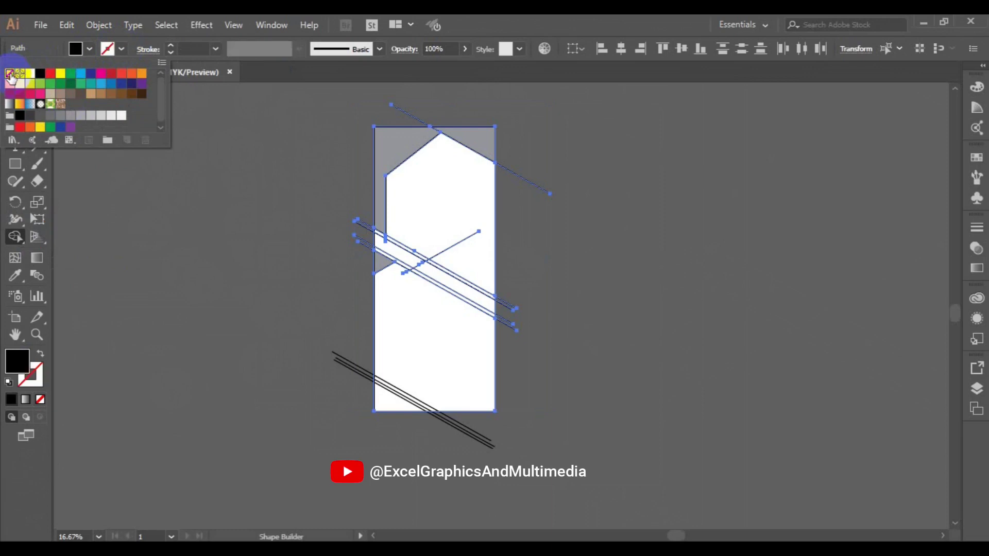
left_click(388, 249)
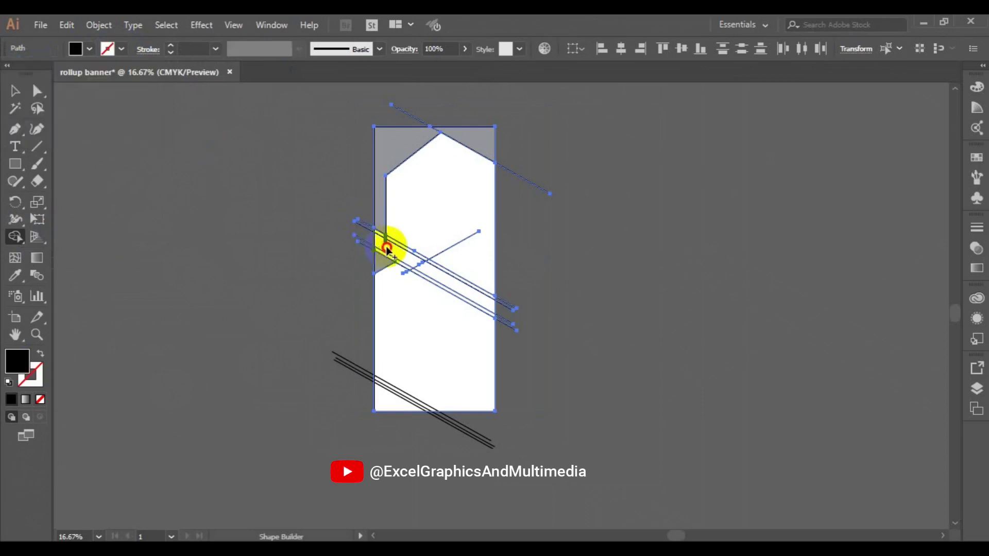
left_click(387, 247)
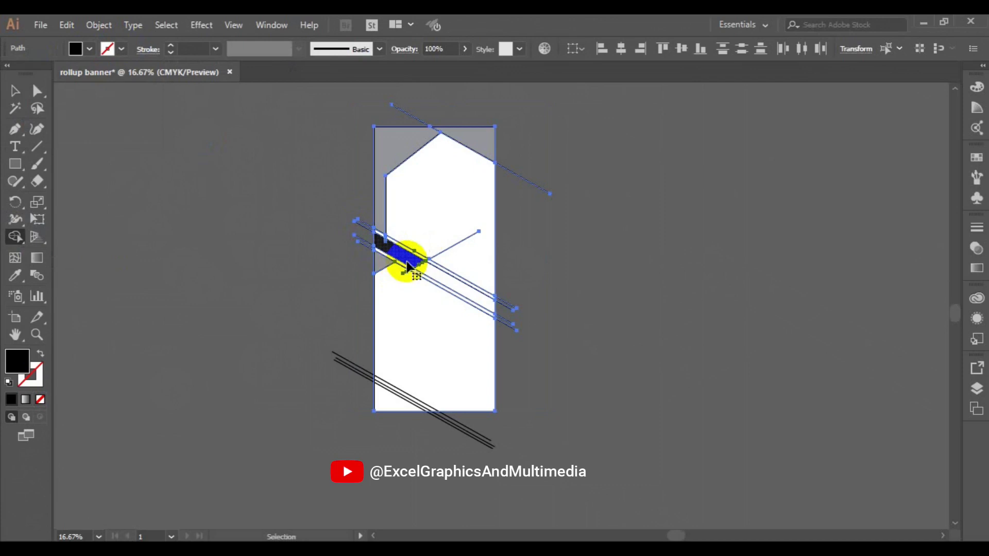
left_click(400, 268)
Delete the leftover rising line segment above and right of the black band piece.
left_click(15, 91)
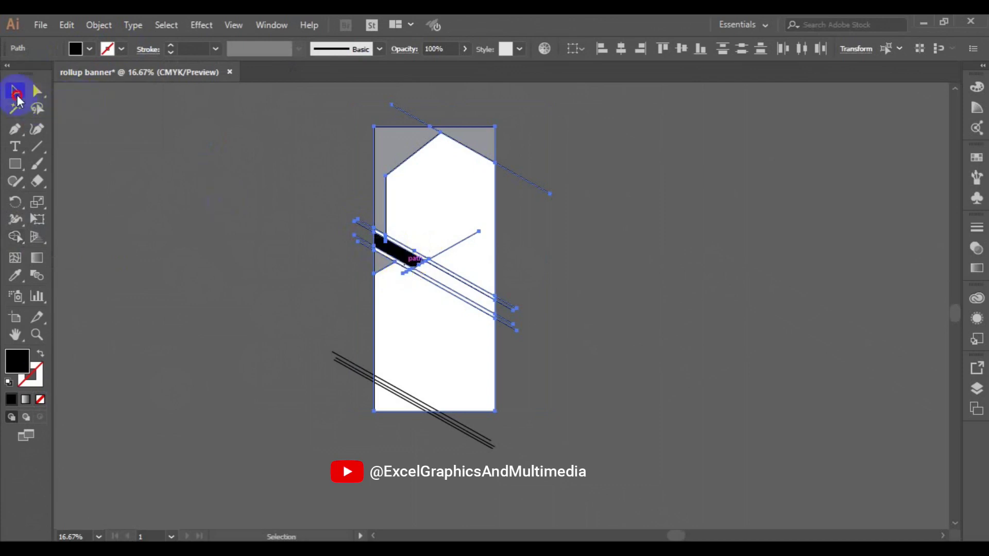
left_click(287, 279)
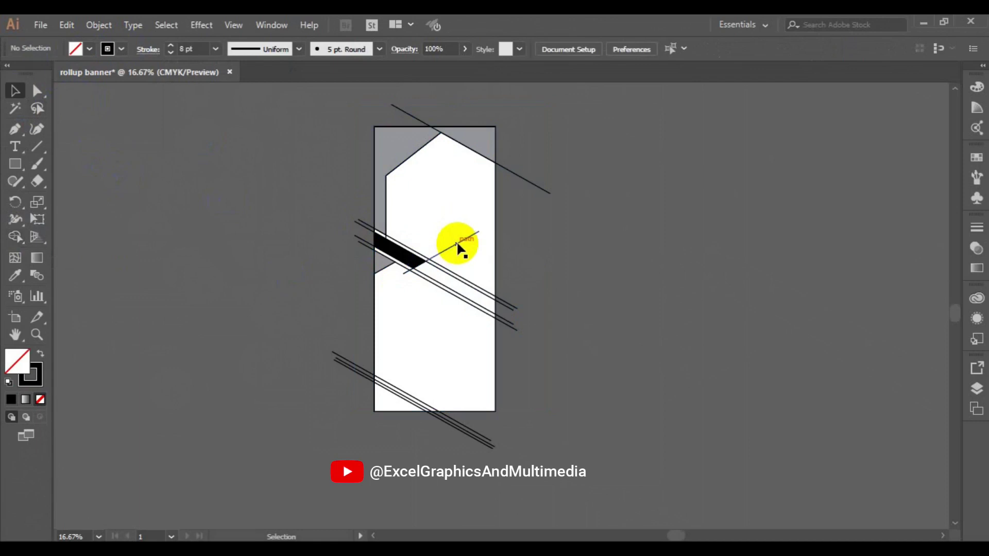
left_click(457, 245)
key("Delete")
Duplicate the uppermost line of the bottom diagonal group, placing the copy parallel and just above the middle diagonal lines.
left_click(414, 401)
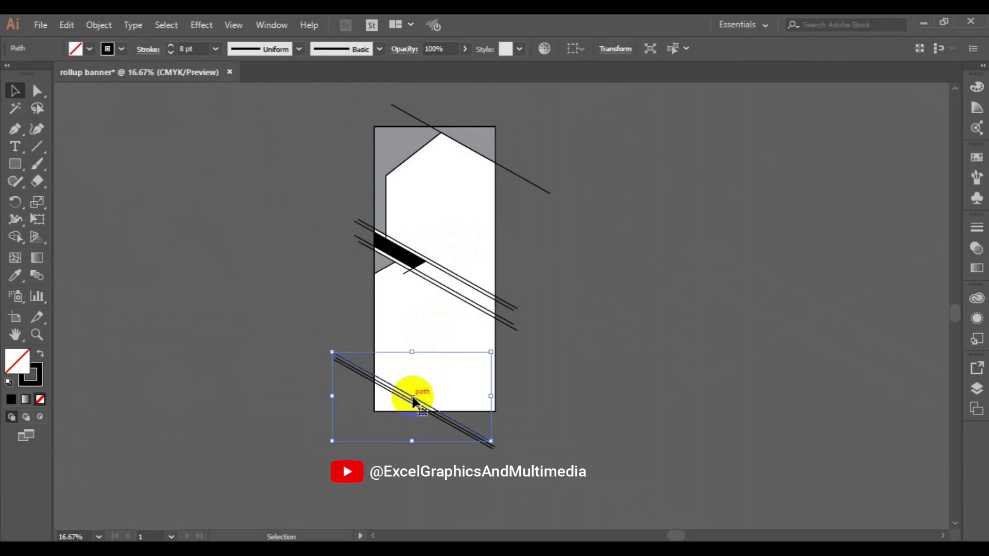
left_click_drag(414, 401, 448, 269)
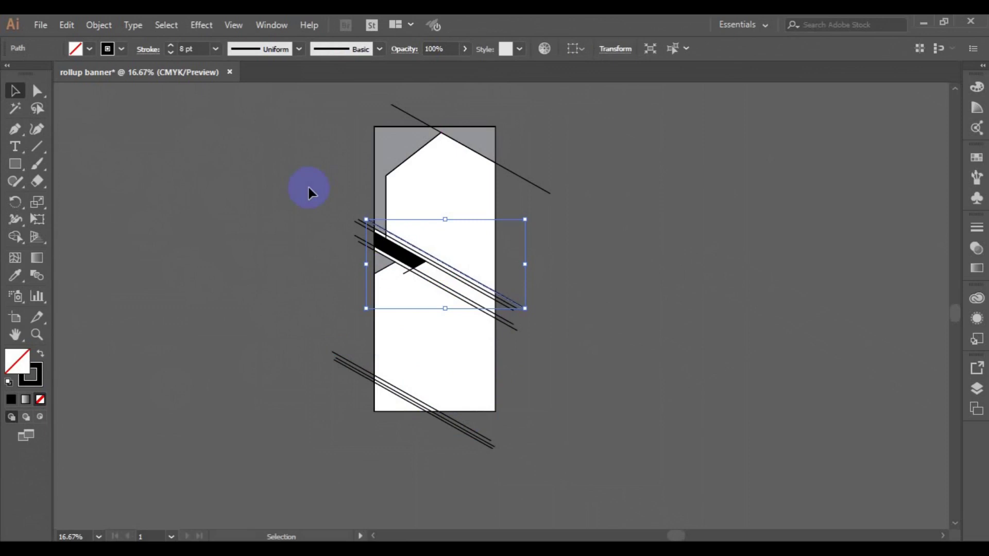
With Shape Builder, fill the large angular region in the banner's upper half with dark brown and no stroke.
left_click(374, 191)
left_click(490, 284, "shift")
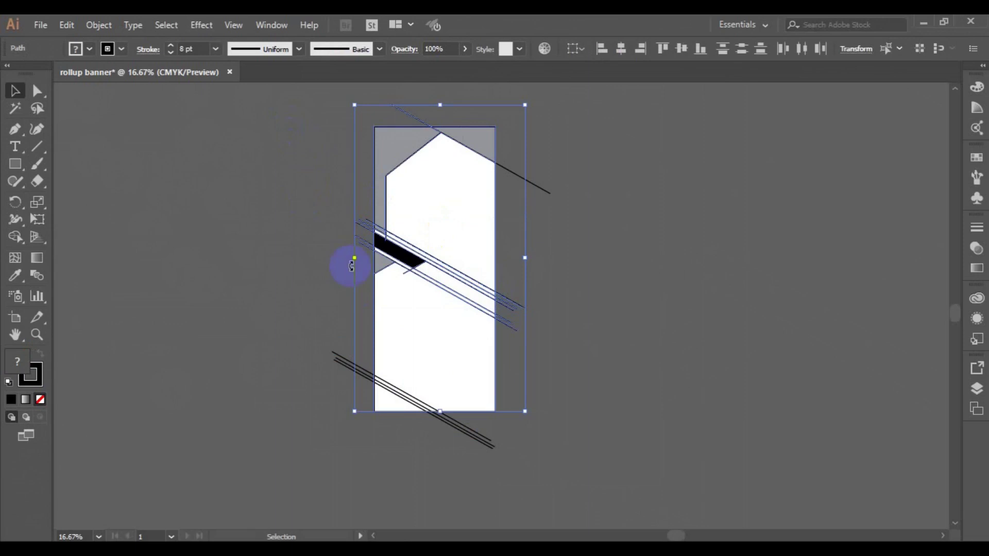
left_click(15, 238)
left_click(109, 50)
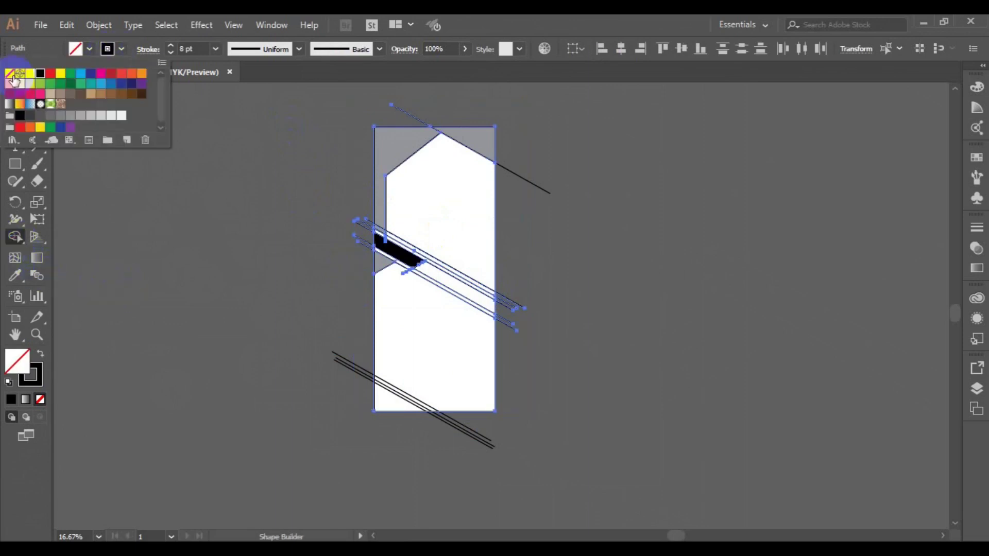
left_click(12, 77)
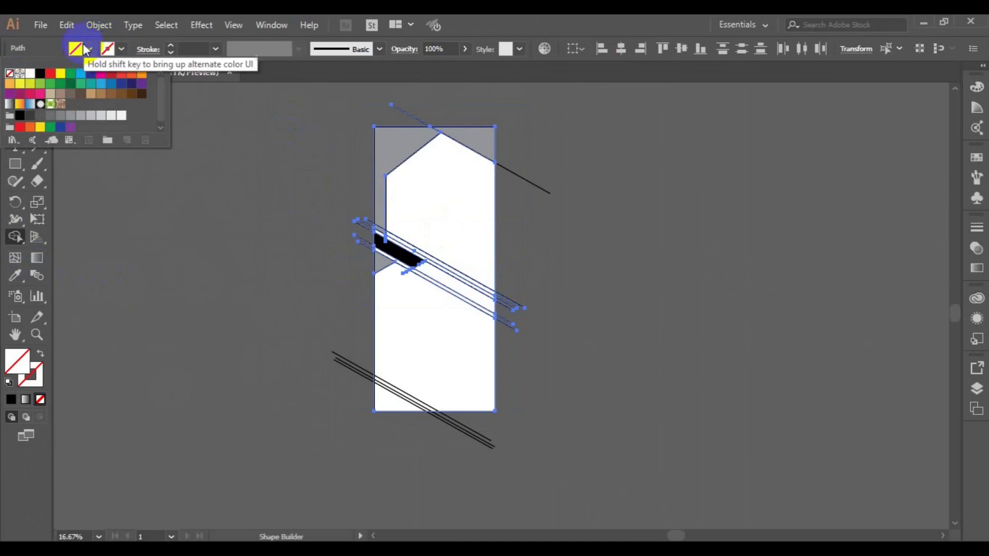
left_click(91, 52)
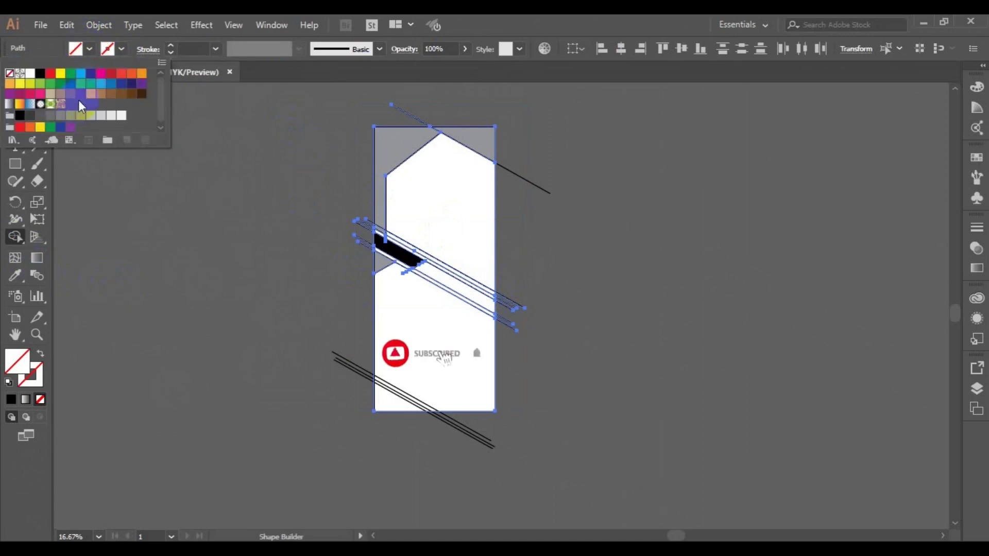
left_click(80, 99)
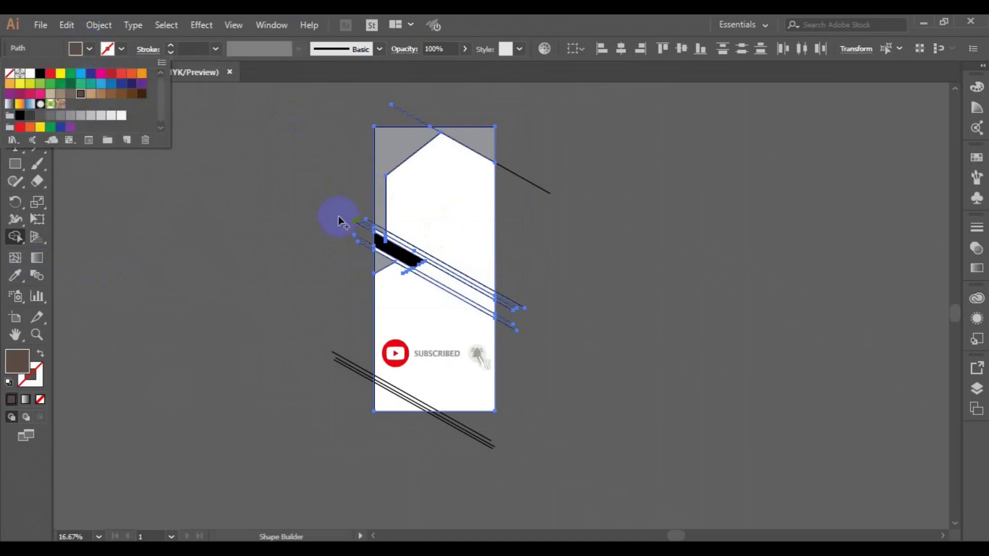
left_click(449, 216)
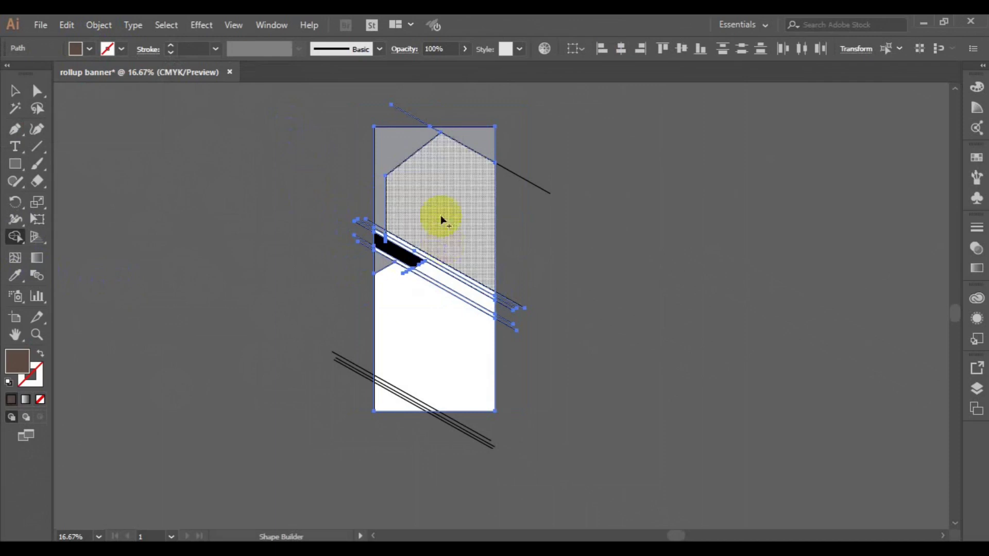
left_click(441, 221)
left_click(440, 218)
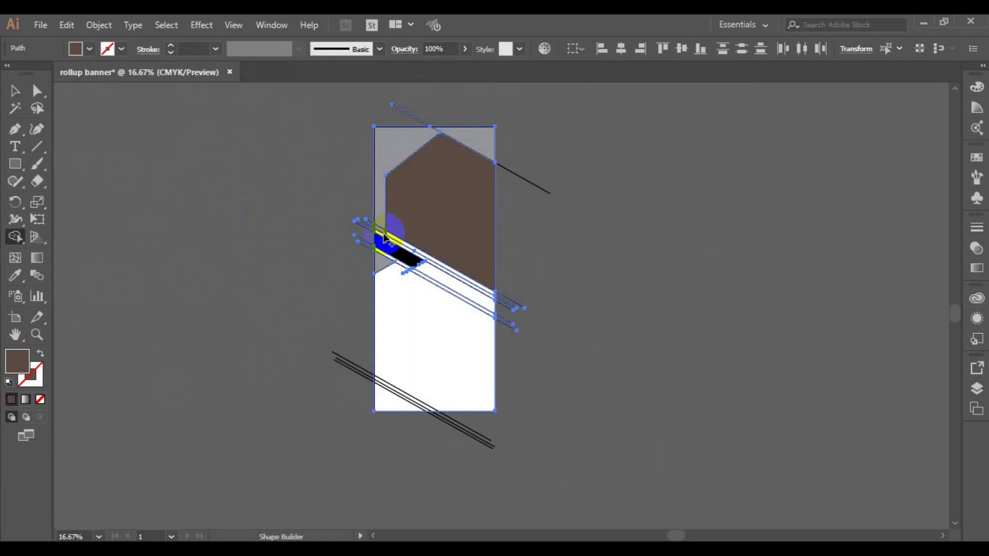
Fill the thin strip beneath the large upper region with dark brown and merge the upper-left gray region with the strip piece below it.
key("ctrl")
scroll(384, 238, "up", 1)
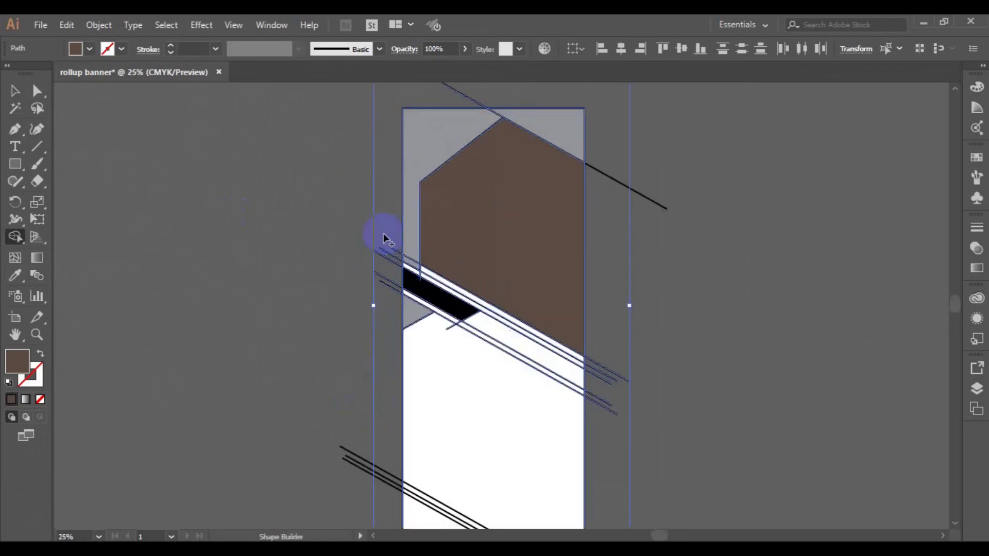
scroll(383, 238, "up", 1)
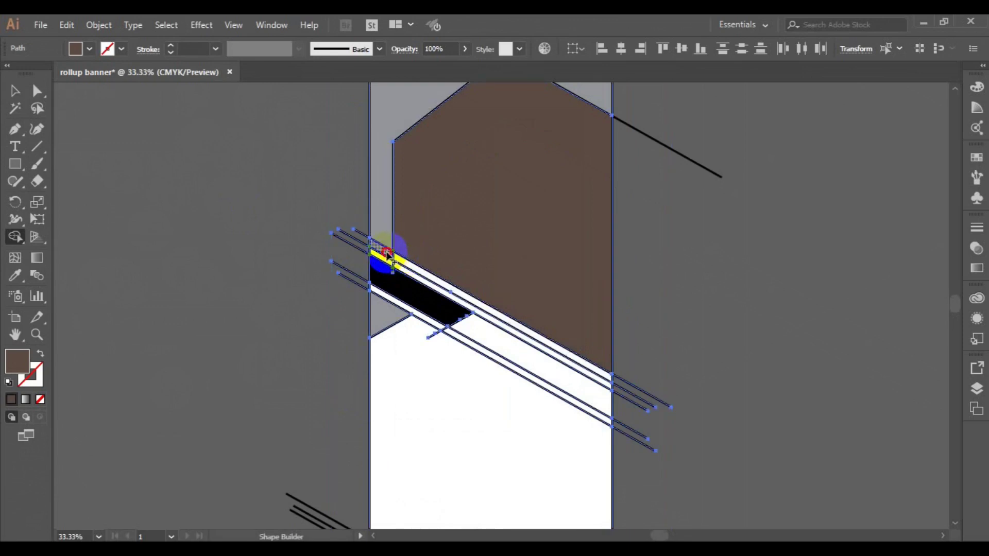
left_click(400, 262)
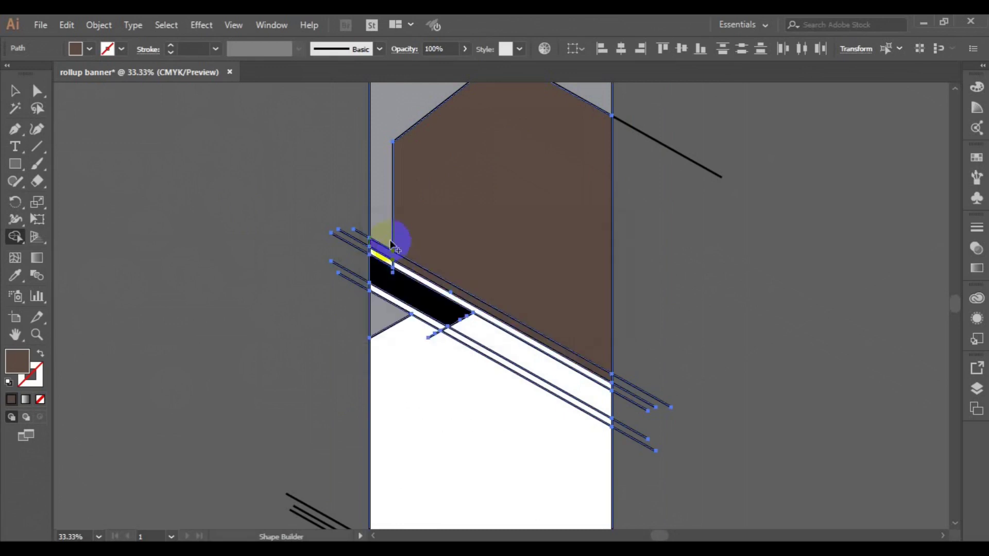
left_click_drag(378, 203, 379, 246)
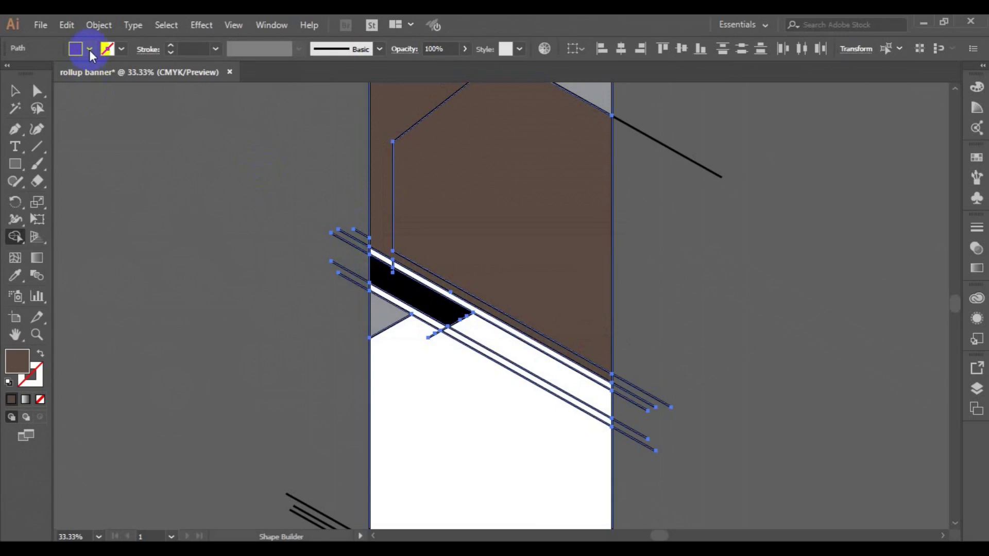
Recolor the merged upper-left region and its thin diagonal strip beige.
left_click(13, 92)
left_click(293, 180)
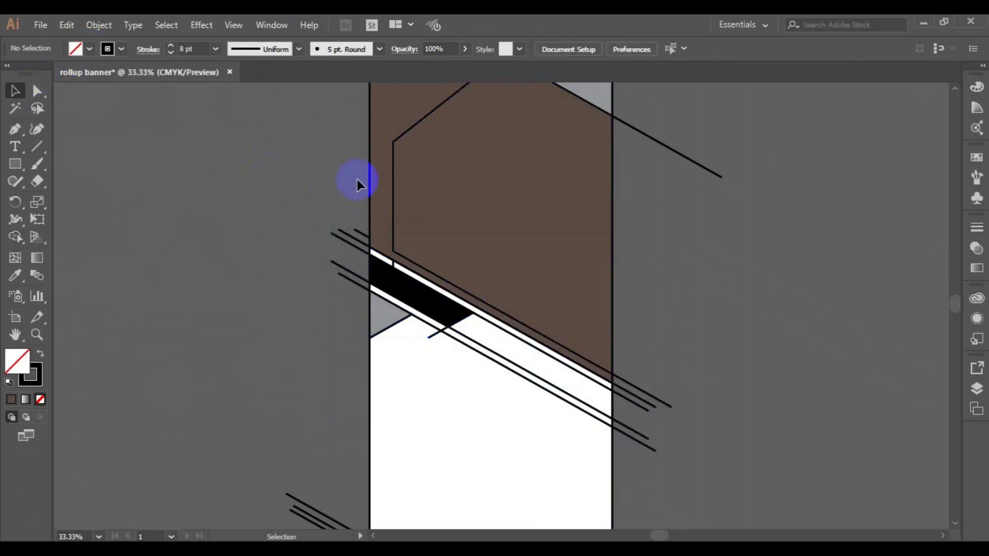
left_click(378, 180)
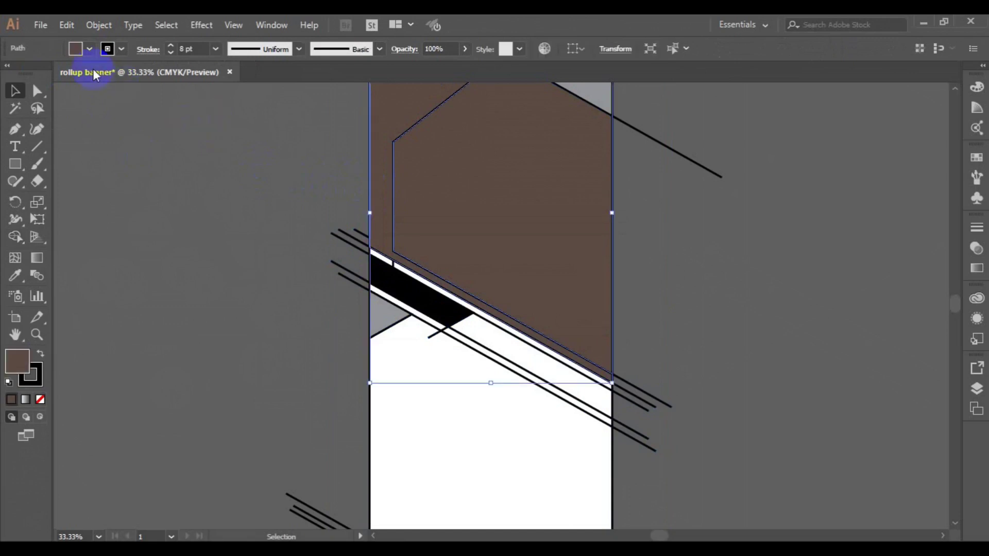
left_click(89, 49)
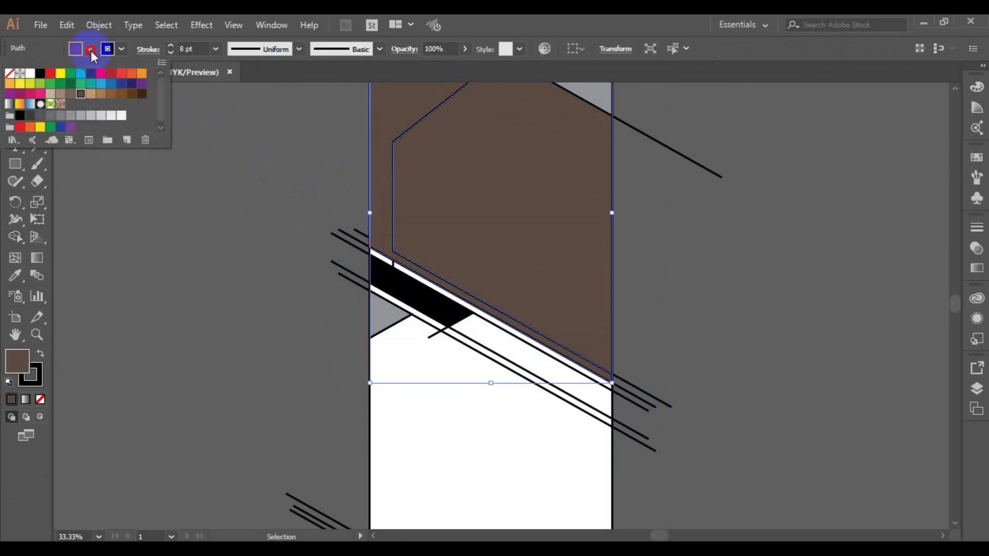
left_click(50, 94)
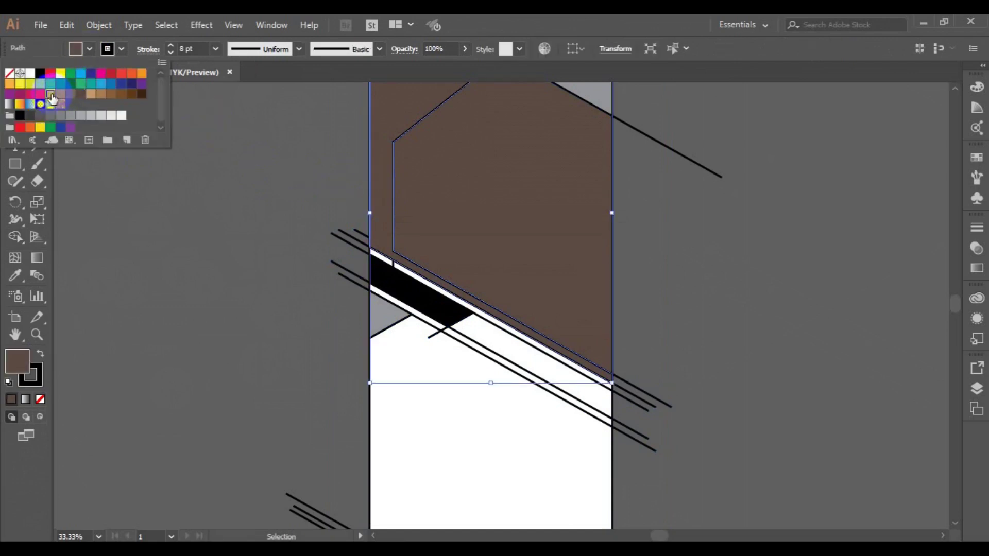
left_click(205, 243)
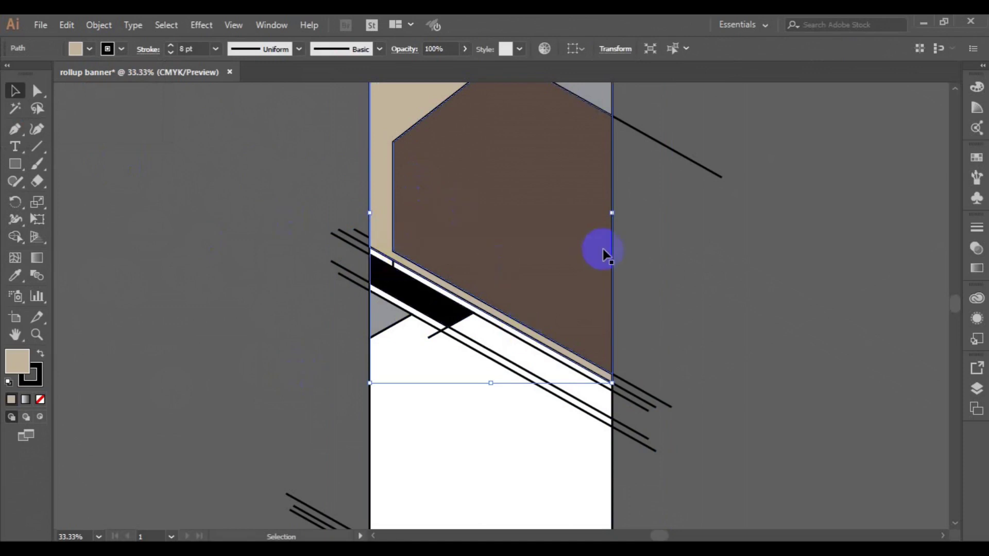
left_click(524, 452)
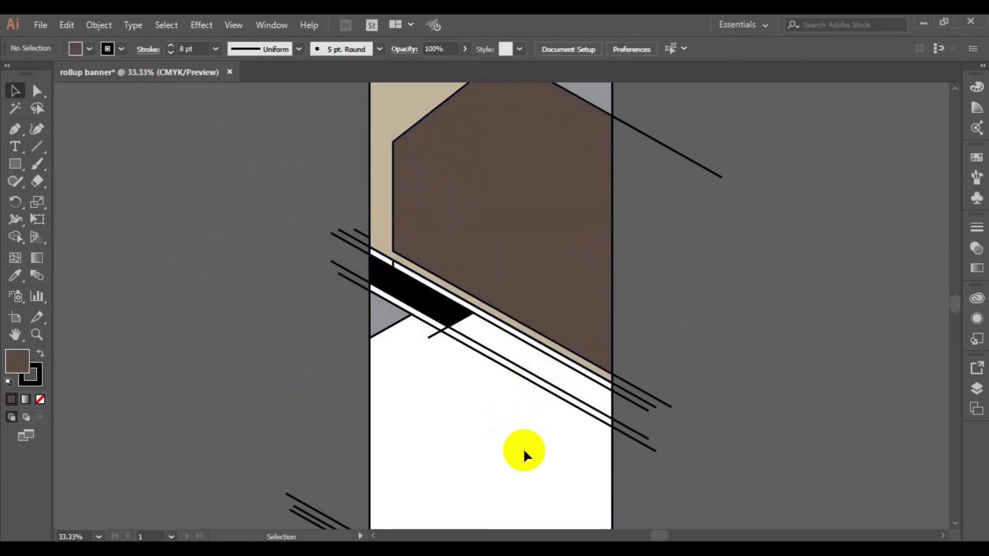
With Shape Builder, fill the banner's bottom-left corner triangle and the thin strip above it with dark brown and no stroke.
left_click(16, 335)
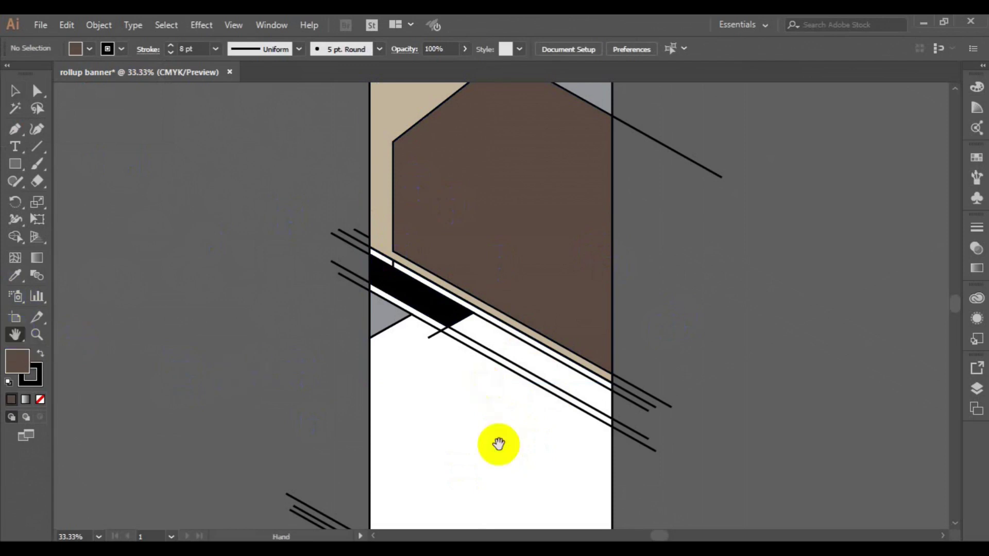
left_click_drag(499, 444, 488, 270)
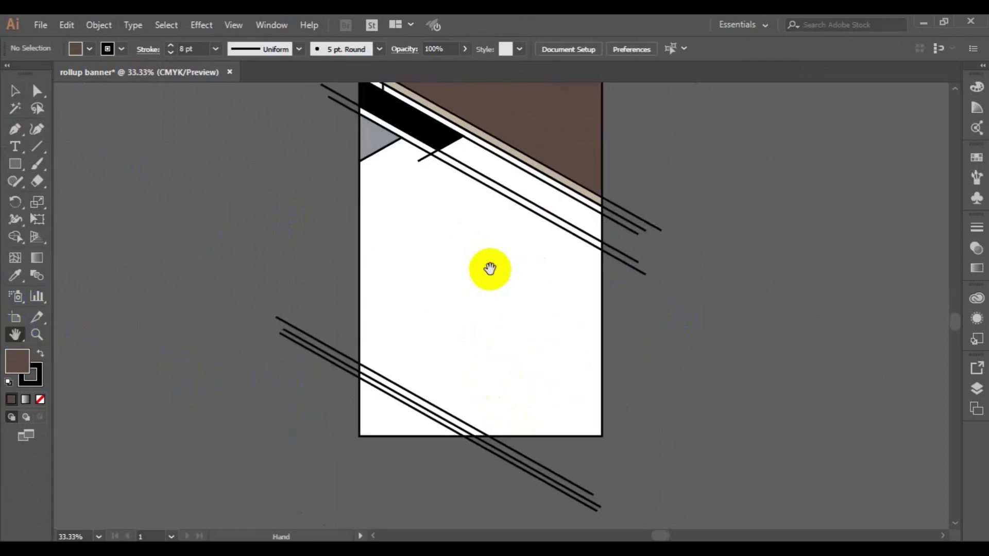
left_click(15, 90)
left_click_drag(208, 207, 634, 432)
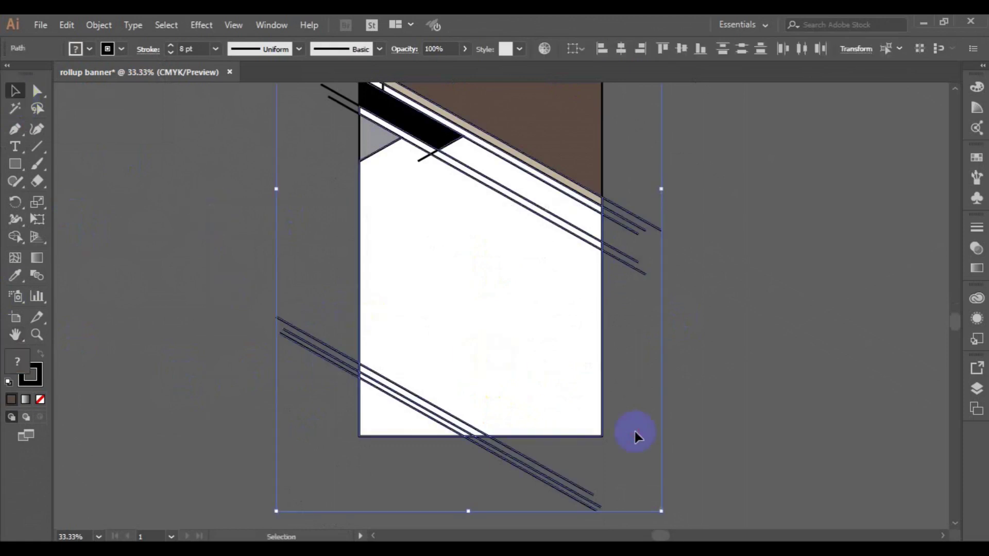
key("a")
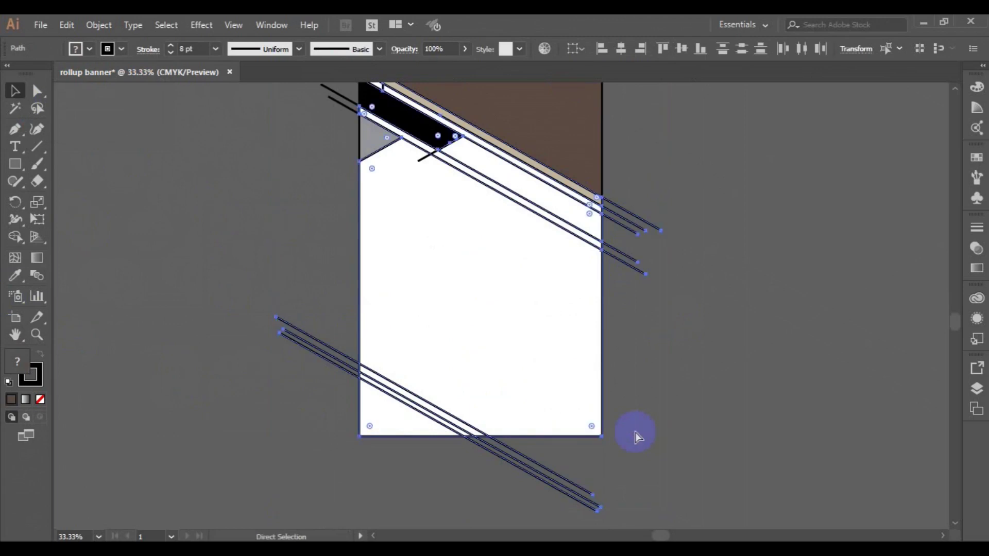
key("shift+m")
left_click(108, 49)
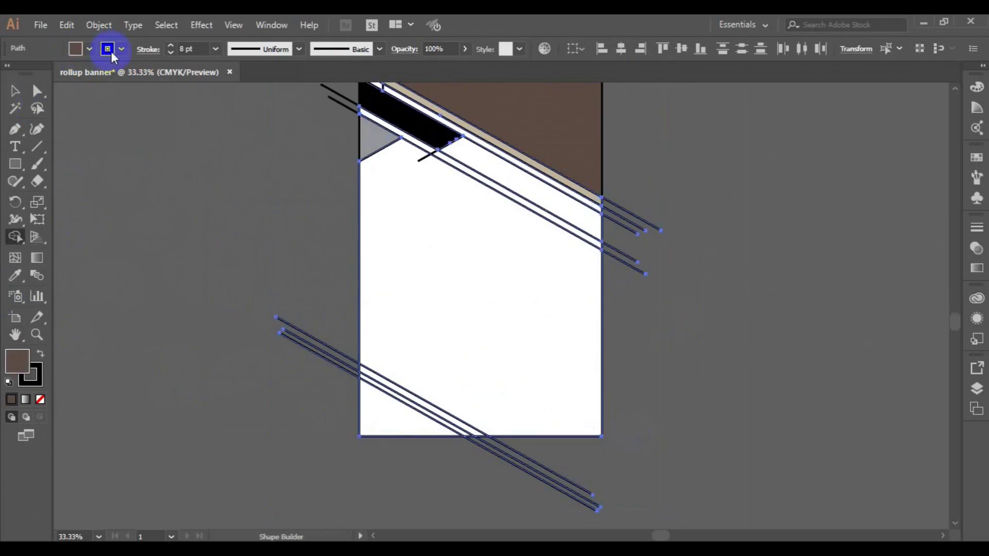
left_click(119, 49)
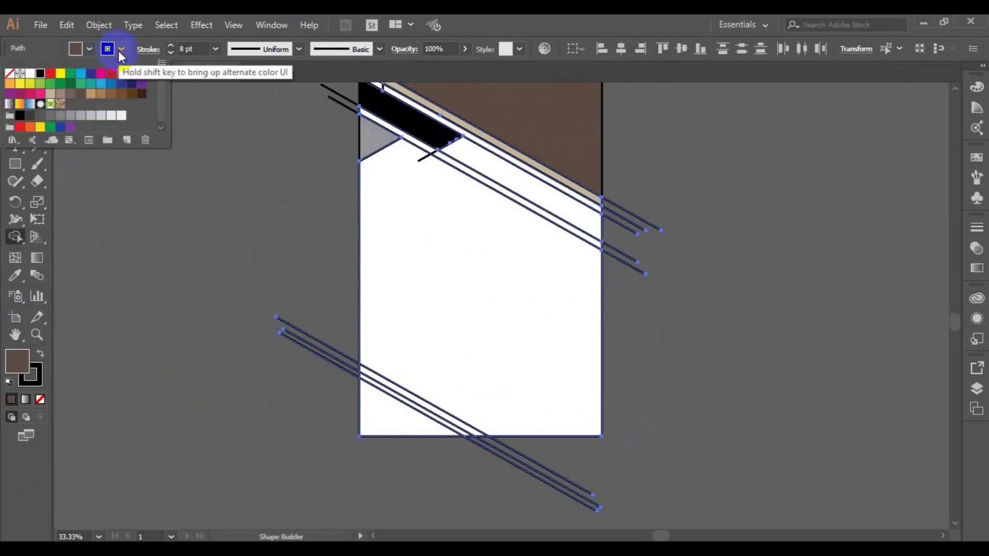
left_click(12, 76)
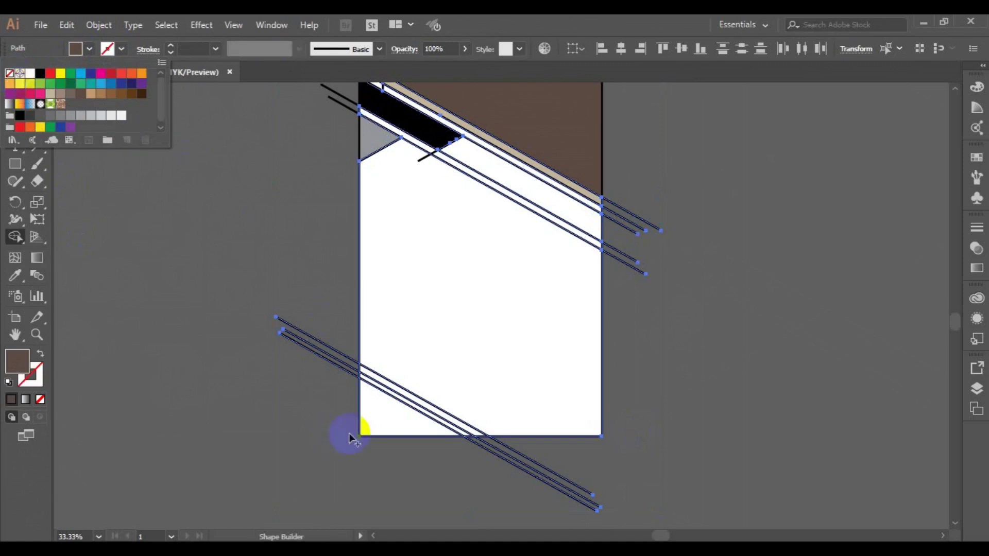
left_click(378, 418)
left_click(377, 418)
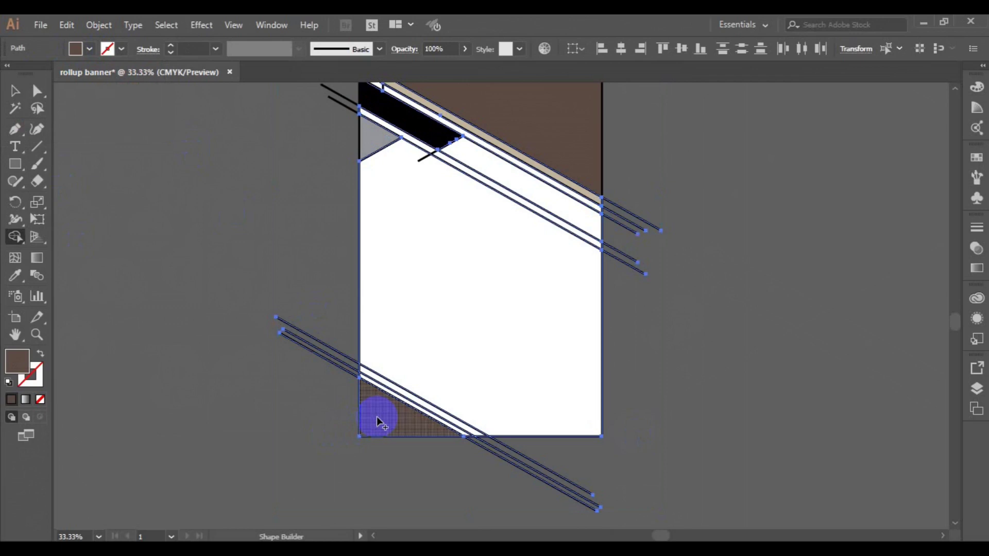
left_click(416, 399)
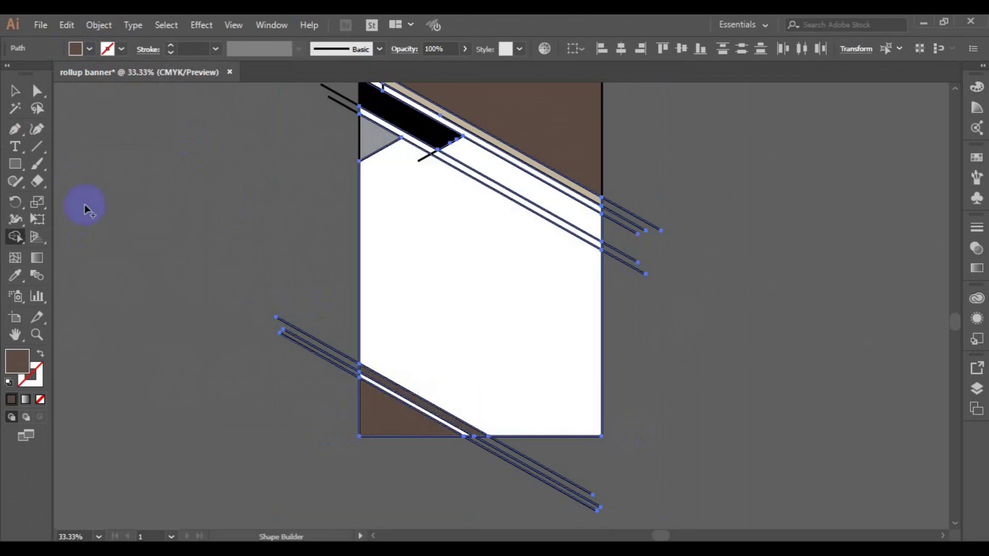
Delete the leftover middle diagonal segments crossing the white area and its right edge, plus the short rising segment below the black band.
left_click(15, 90)
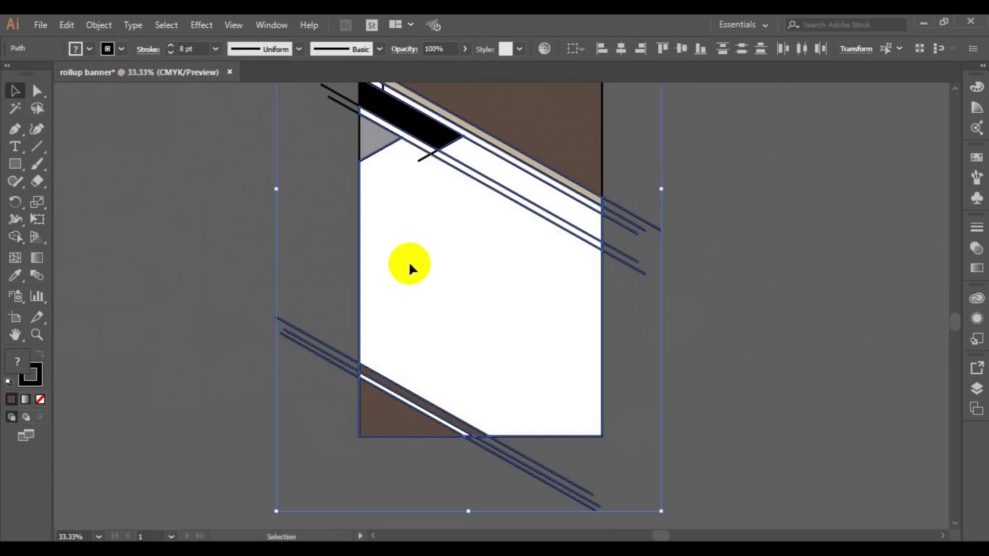
left_click(776, 317)
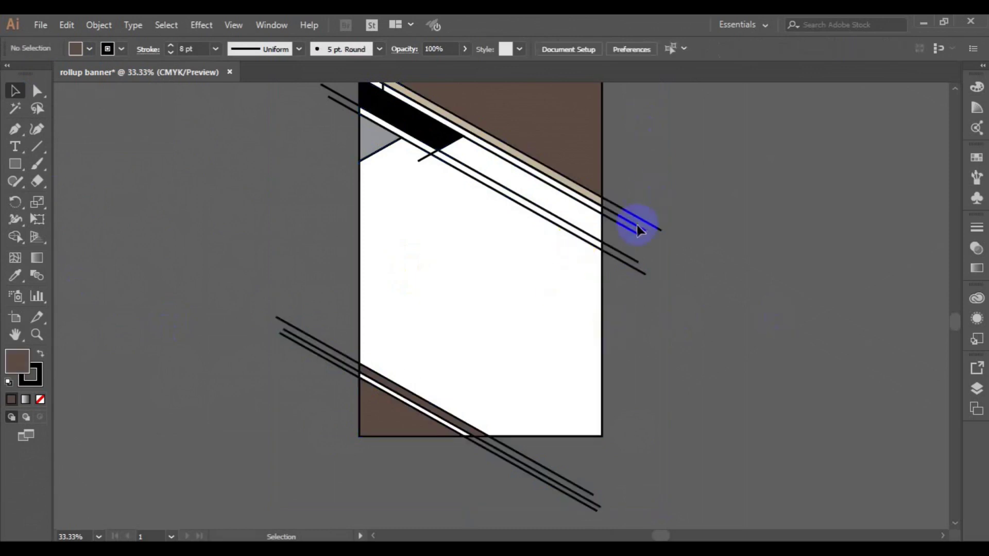
left_click(634, 256)
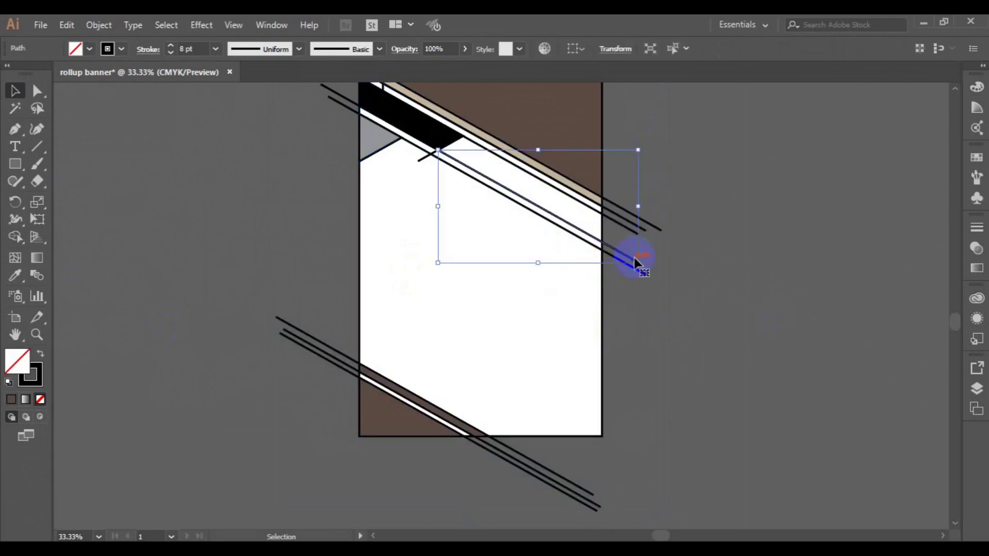
left_click(636, 252)
left_click(634, 237)
left_click(635, 236)
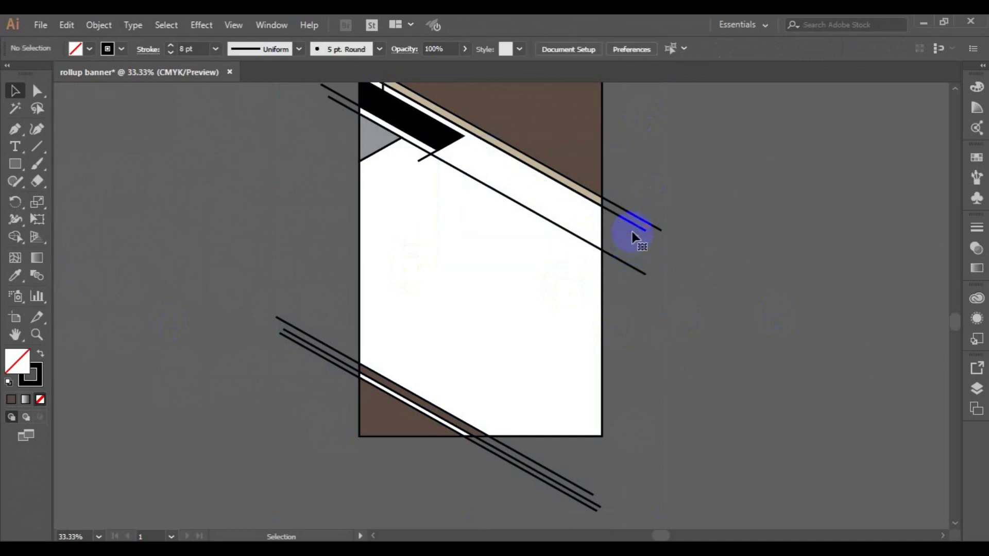
left_click(642, 230)
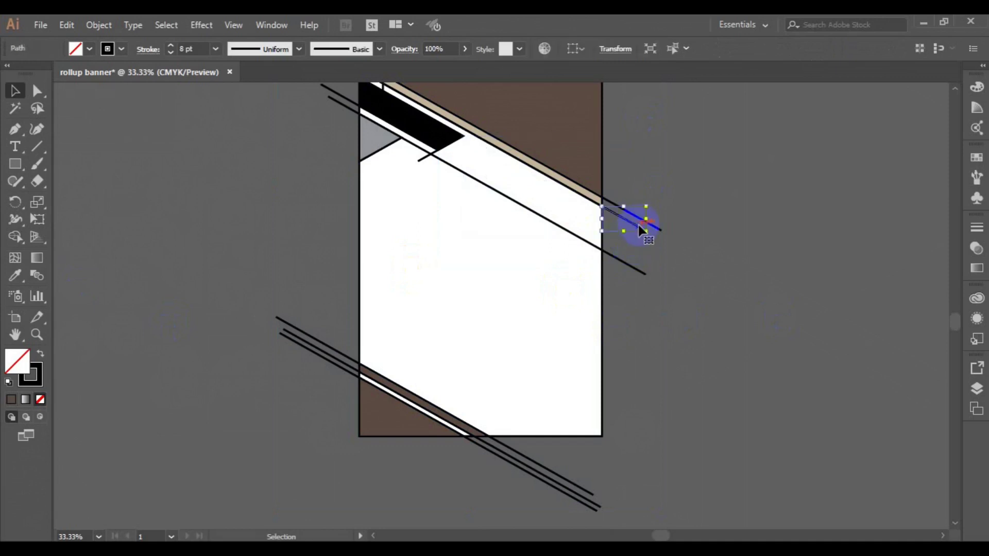
key("Delete")
left_click(657, 231)
left_click(641, 274)
key("Delete")
left_click(420, 159)
key("Delete")
Delete the three bottom diagonal line ends sticking out beyond the banner's left edge.
left_click(333, 354)
key("Delete")
left_click(335, 357)
key("Delete")
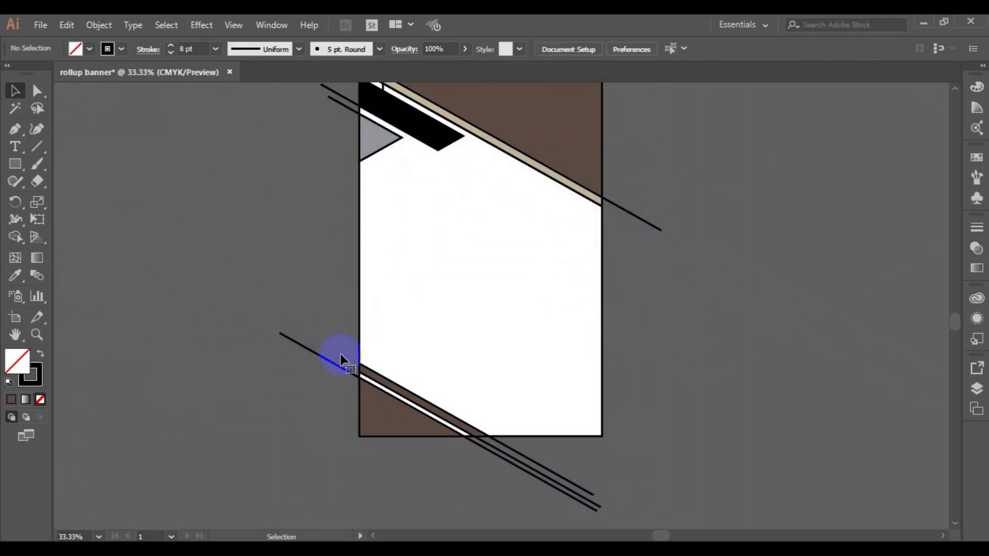
left_click(341, 369)
key("Delete")
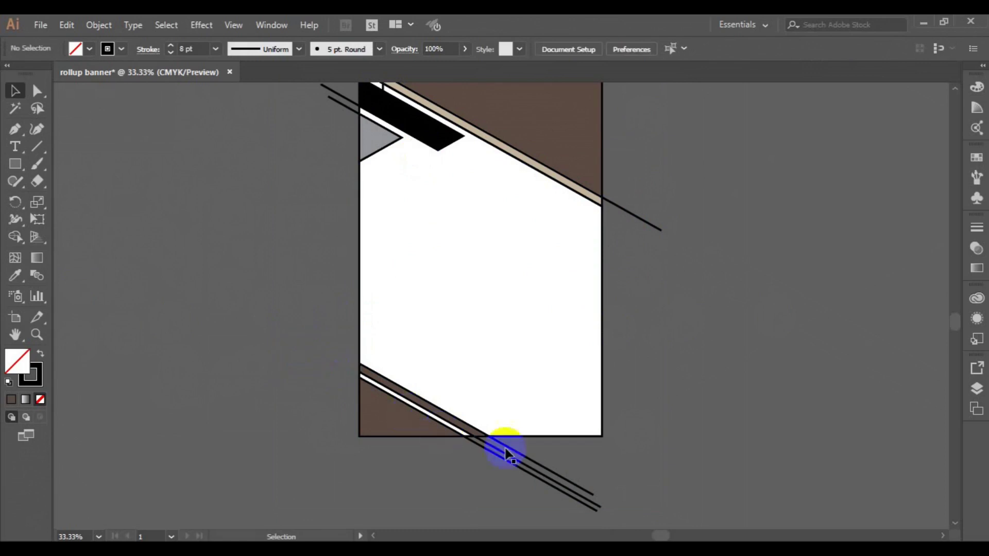
Delete the three bottom diagonal line ends sticking out below the banner.
left_click(519, 456)
key("Delete")
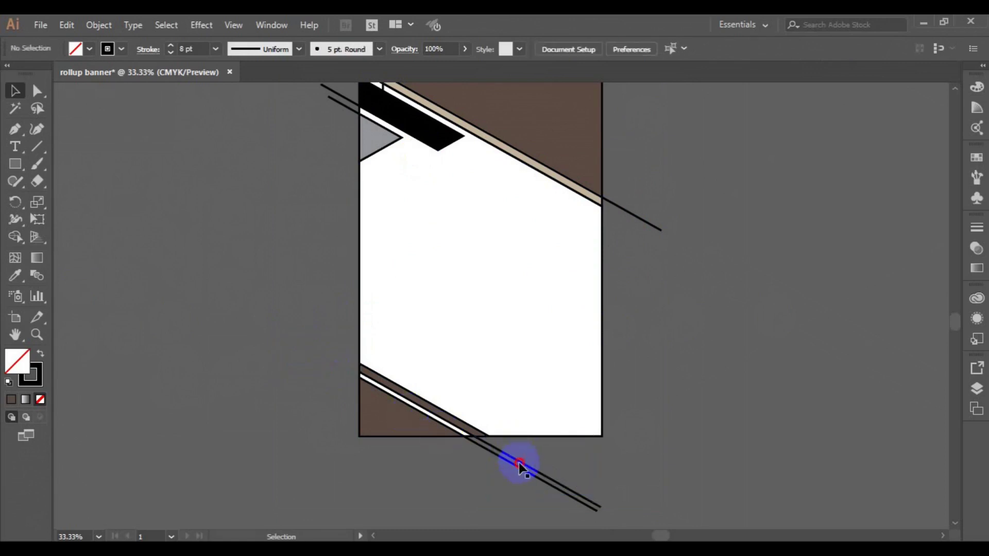
left_click(519, 465)
key("Delete")
left_click(523, 469)
key("Delete")
Delete the last middle line end beyond the banner's right edge and the two line ends left of the black band and gray triangle.
left_click(652, 224)
key("Delete")
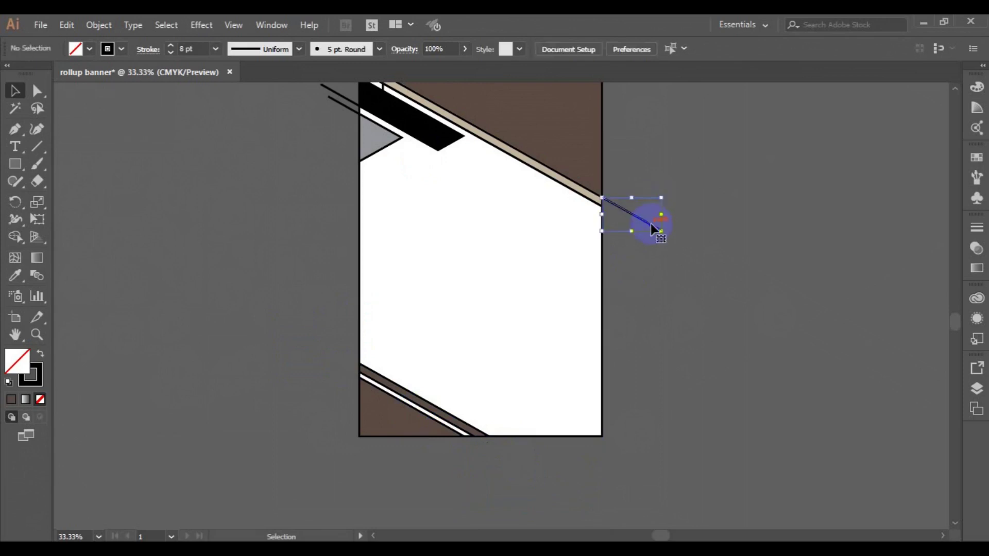
left_click(341, 98)
key("Delete")
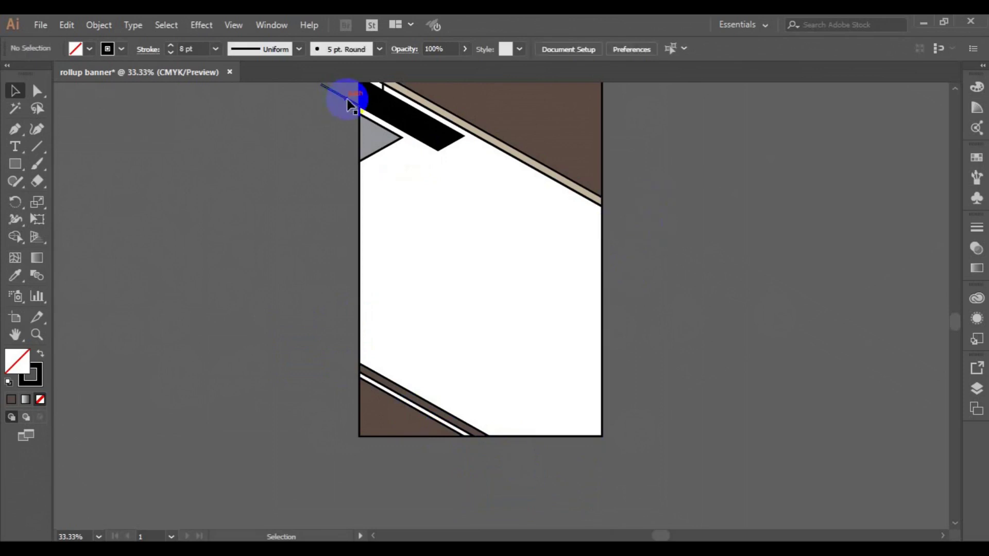
left_click(349, 103)
key("Delete")
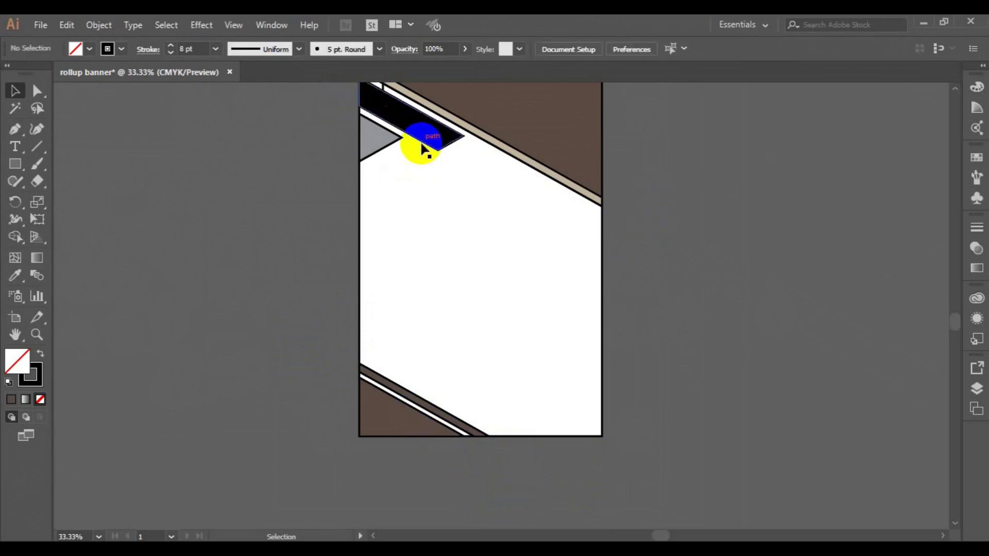
Delete the remaining line ends outside the banner's left edge, beside the beige region and the top of the black band.
key("h")
left_click_drag(453, 137, 463, 401)
left_click(15, 90)
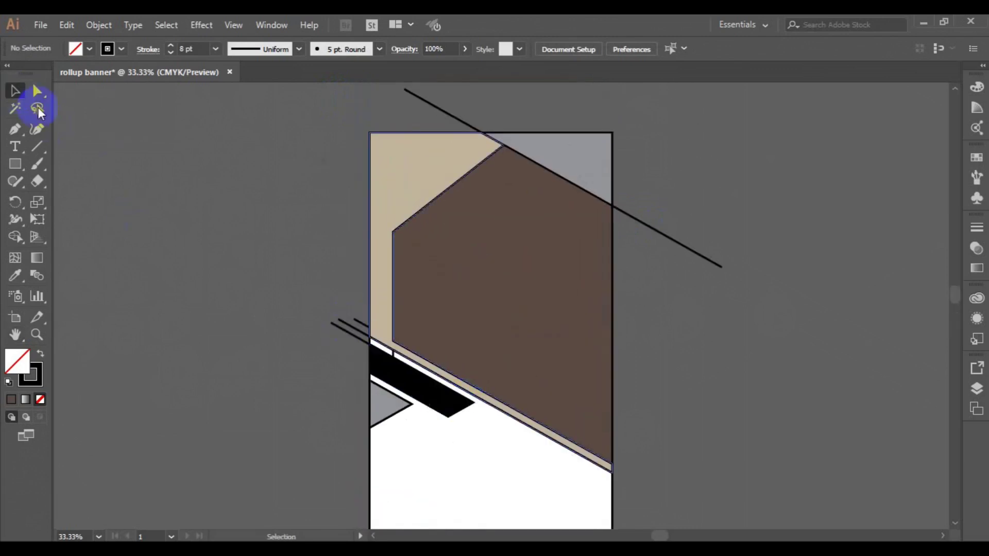
left_click(356, 330)
key("Delete")
left_click(362, 325)
key("Delete")
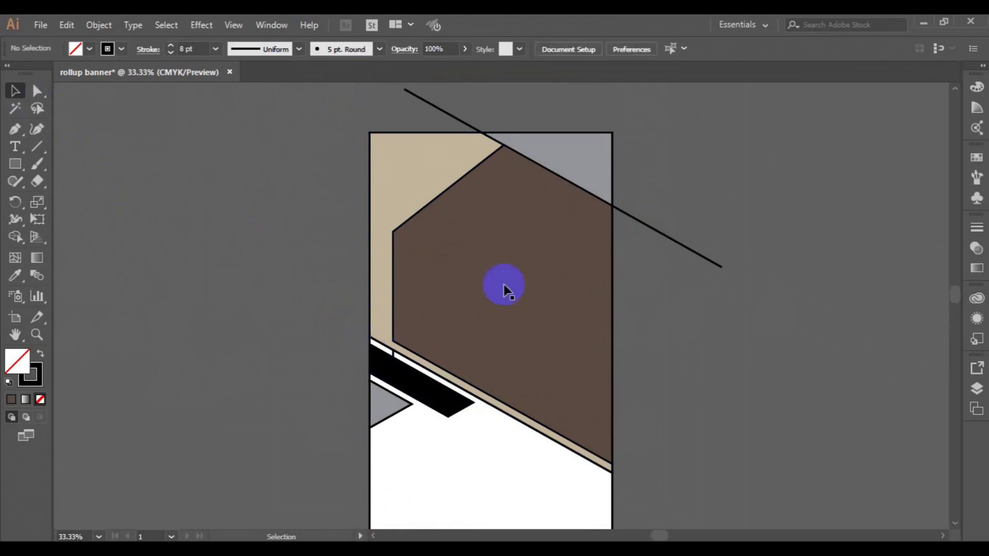
Delete both protruding ends of the top diagonal line beyond the banner's upper and right edges.
left_click(666, 236)
key("Delete")
left_click(435, 106)
key("Delete")
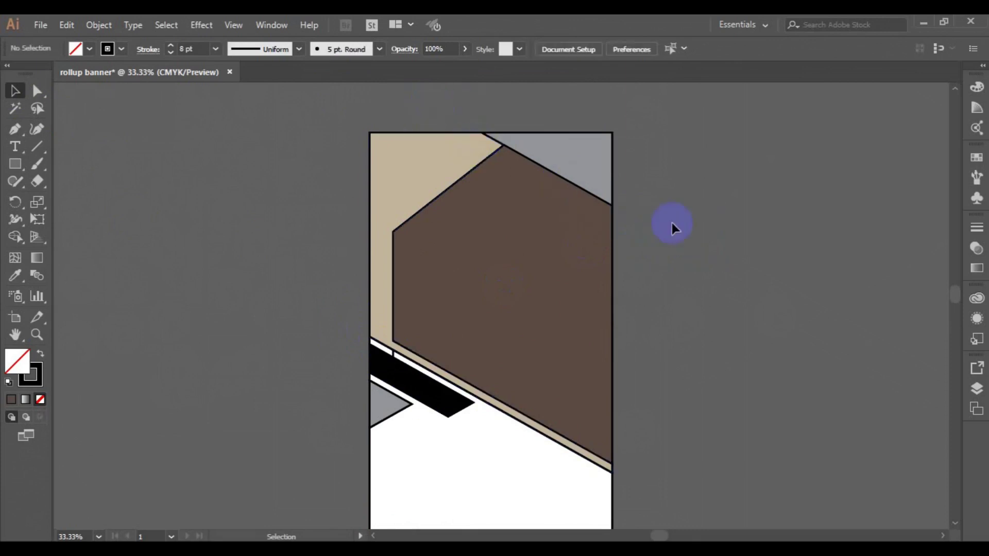
Select all of the banner's shapes and remove their stroke.
key("ctrl+minus")
key("h")
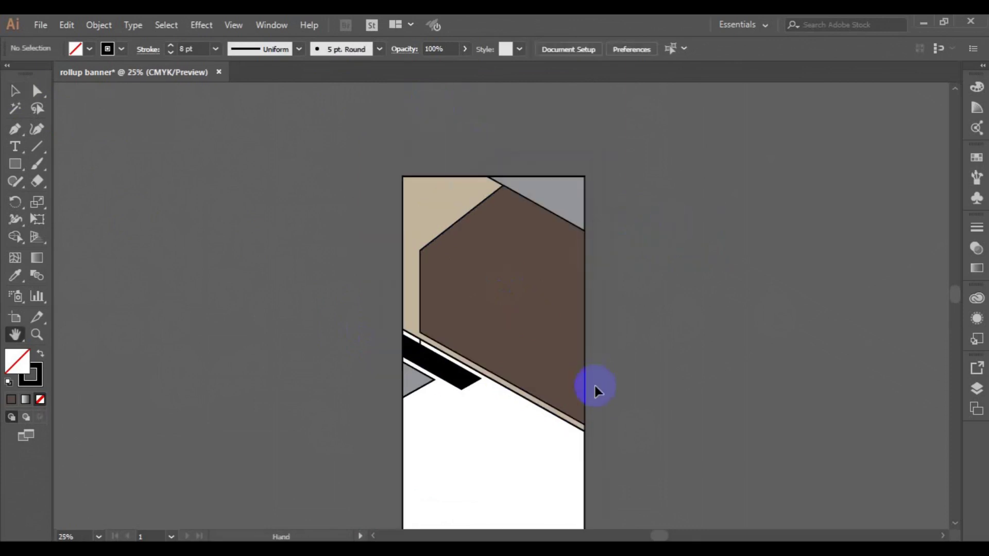
left_click_drag(479, 432, 478, 354)
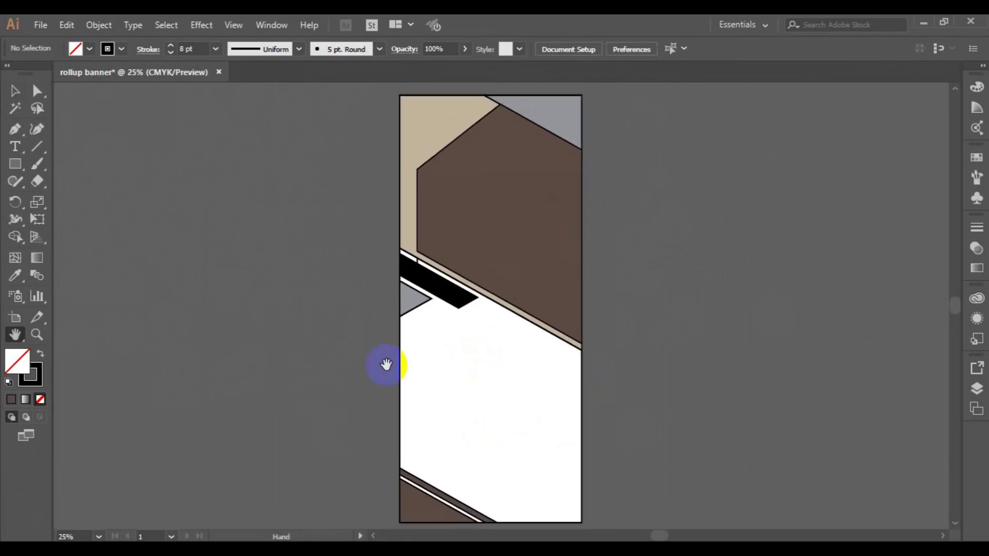
left_click(14, 91)
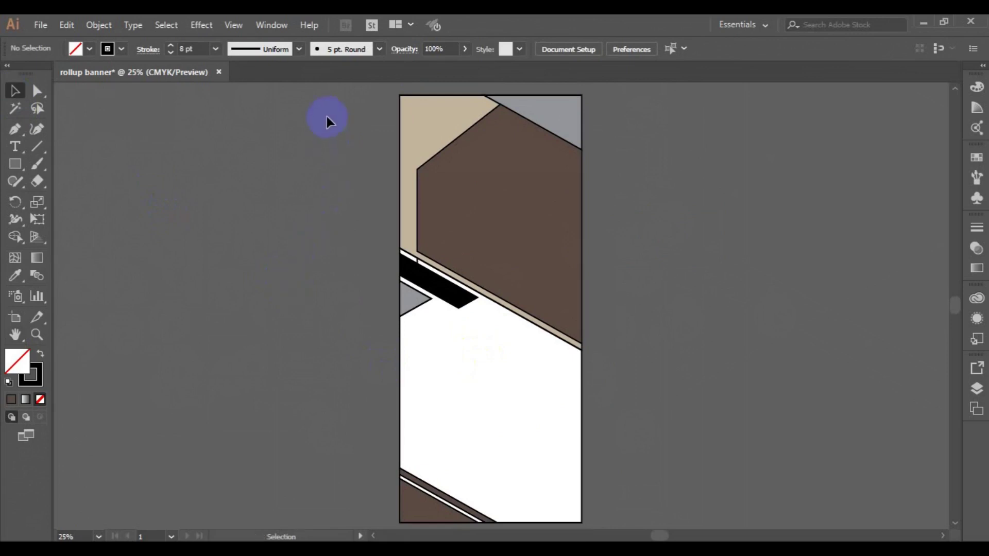
left_click_drag(323, 94, 652, 519)
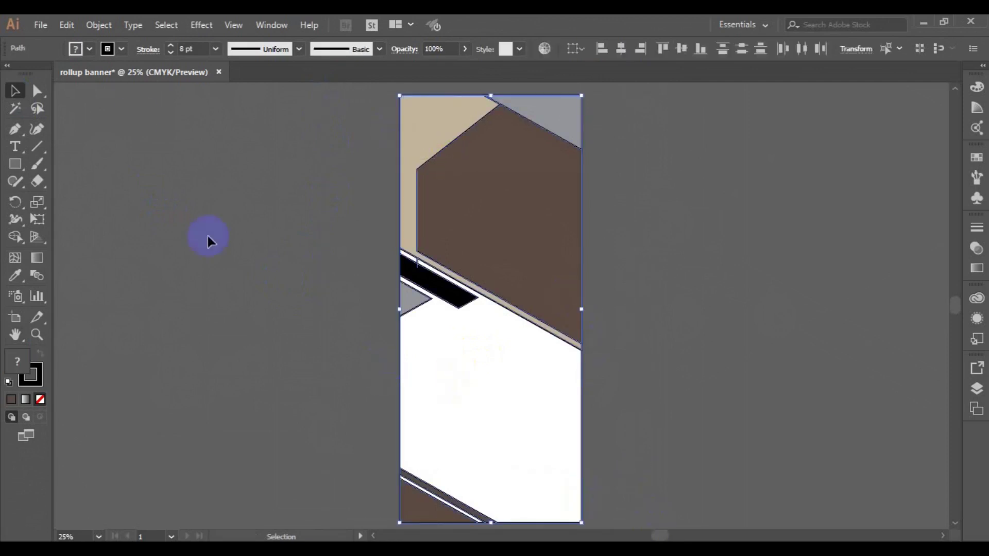
left_click(124, 49)
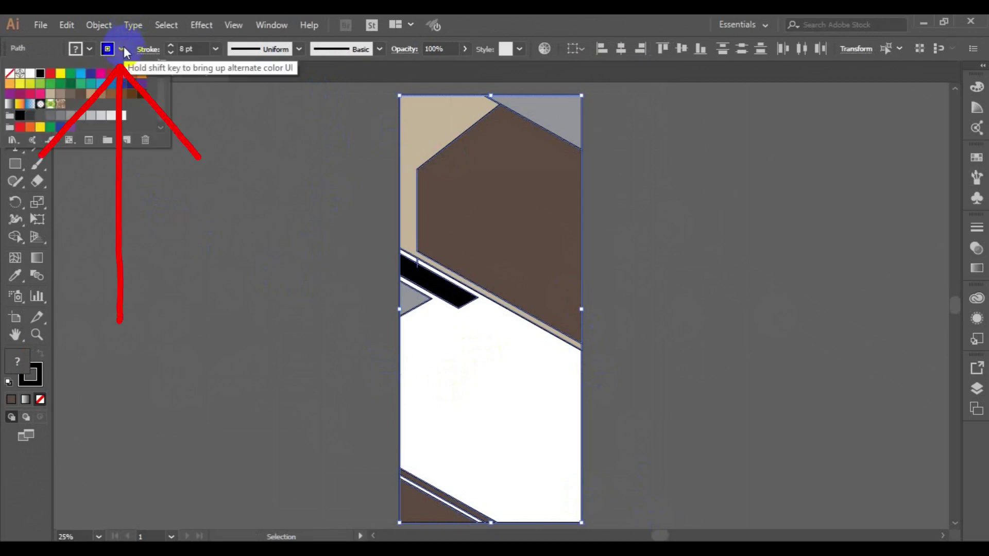
left_click(10, 74)
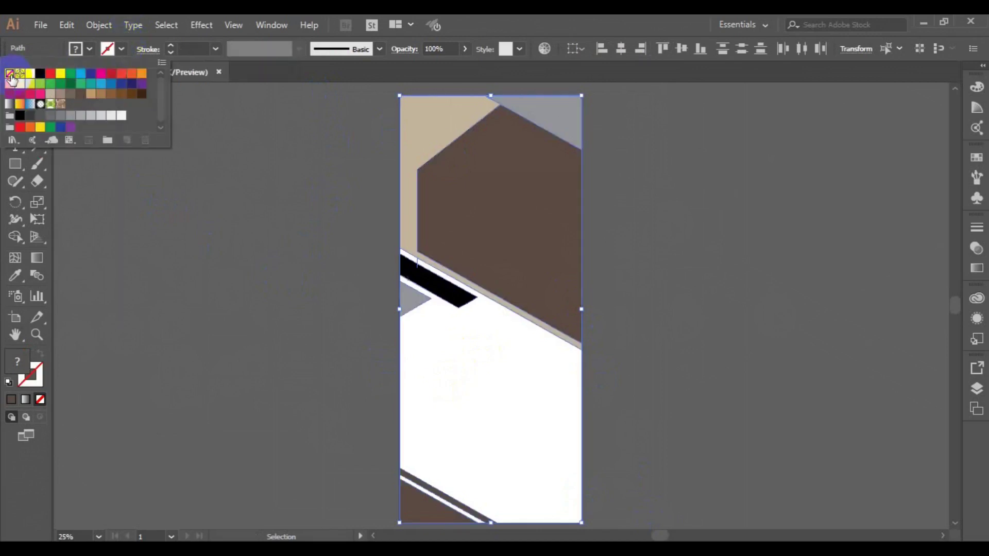
Deselect the shapes and place the close-up SUV car photo over the upper part of the banner.
left_click(204, 220)
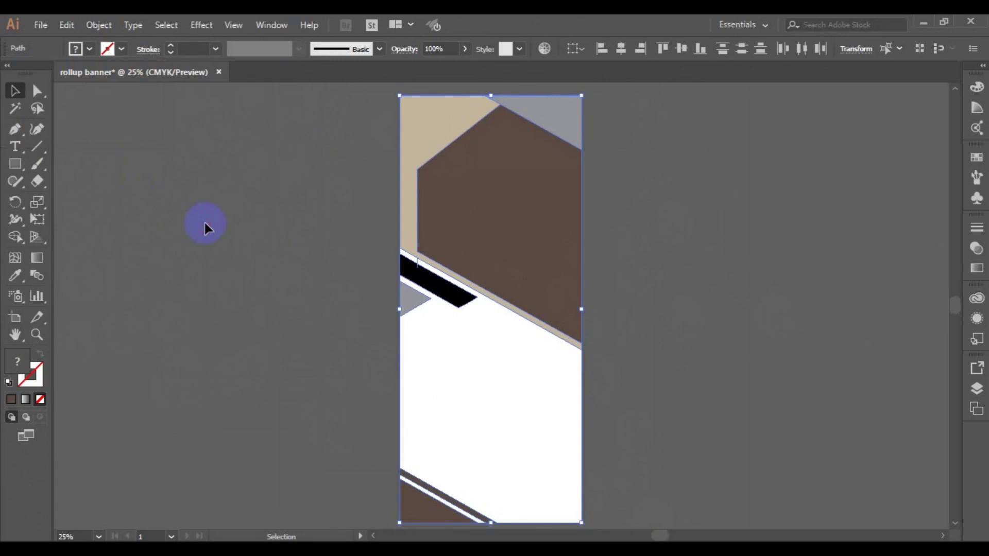
left_click(365, 287)
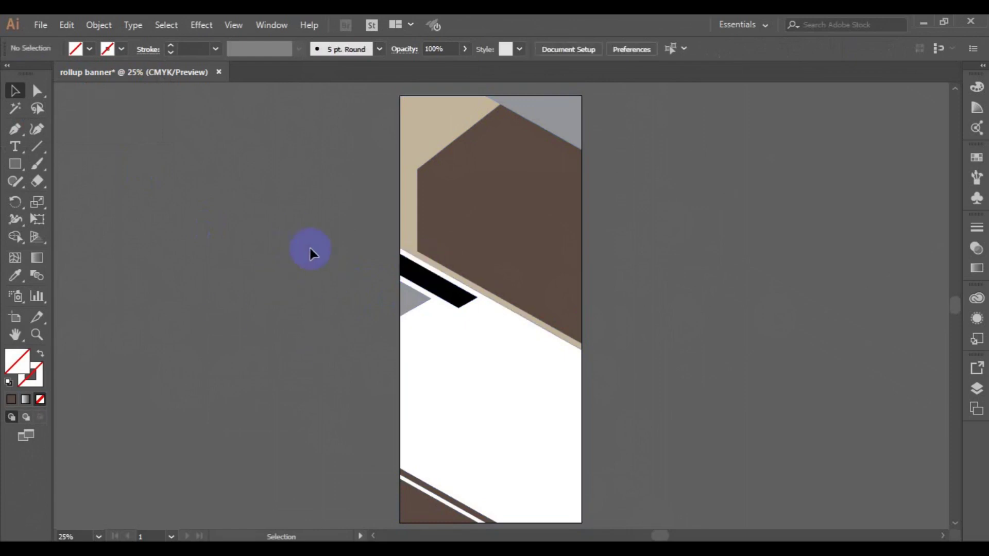
left_click(40, 25)
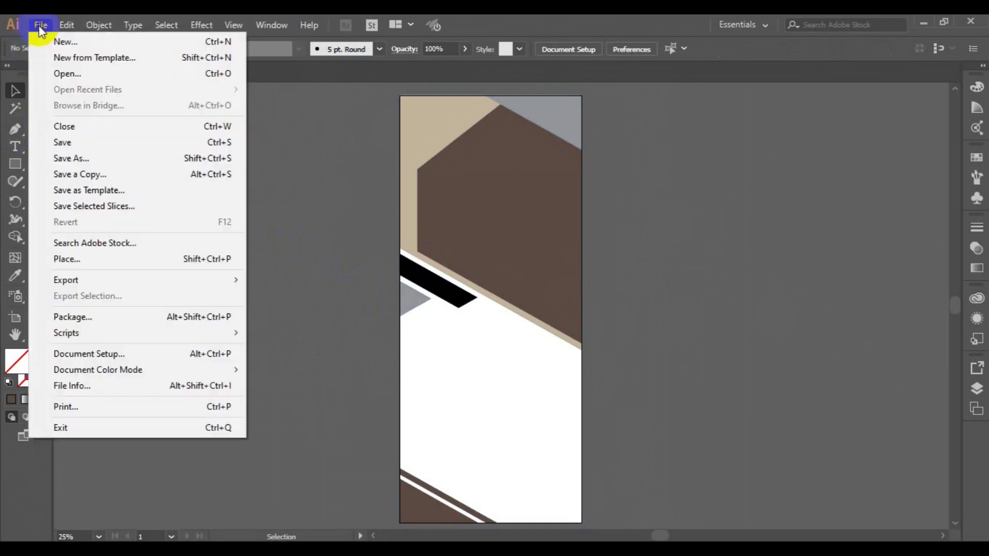
left_click(103, 252)
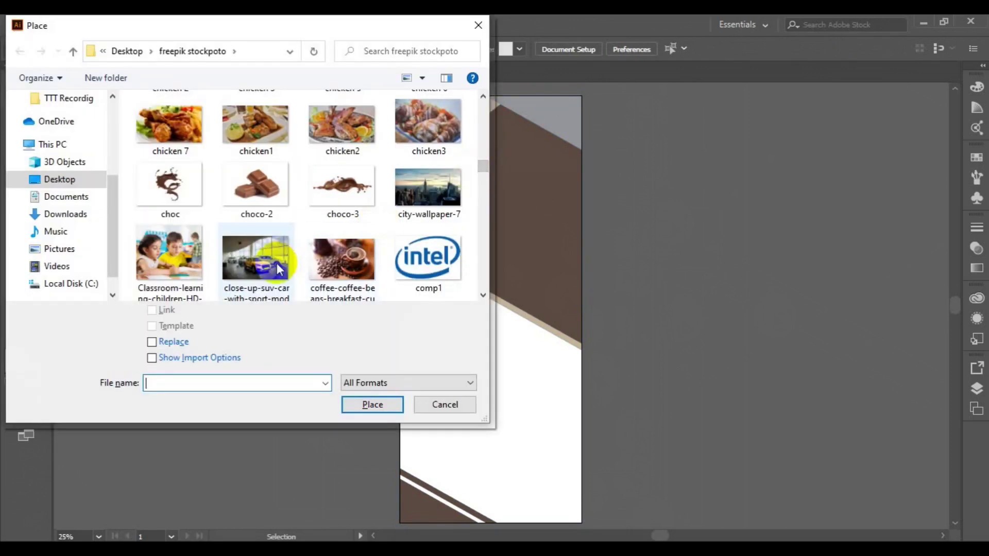
left_click(270, 267)
left_click(355, 404)
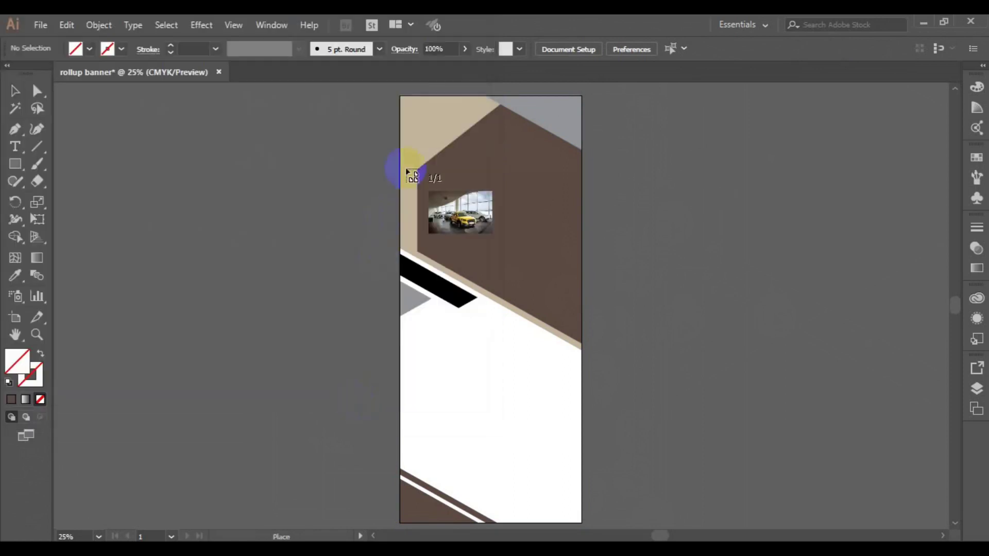
left_click(382, 103)
left_click_drag(520, 232, 496, 245)
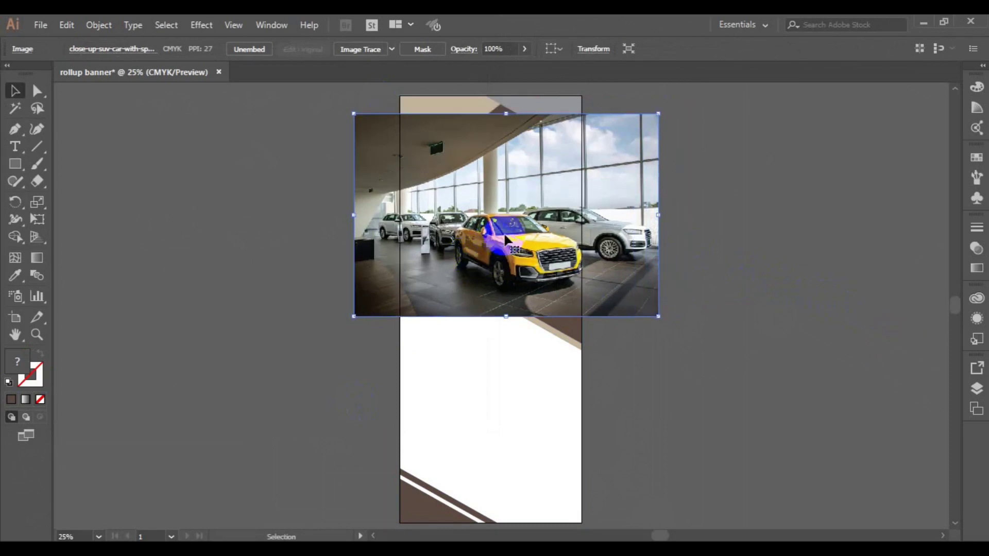
Send the car photo to the back, behind all banner shapes.
right_click(504, 236)
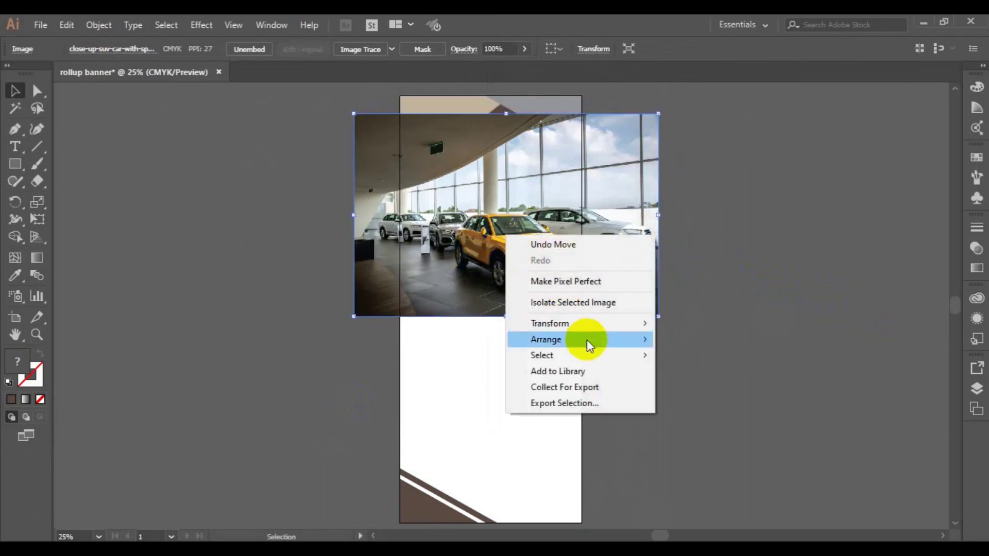
mouse_move(586, 339)
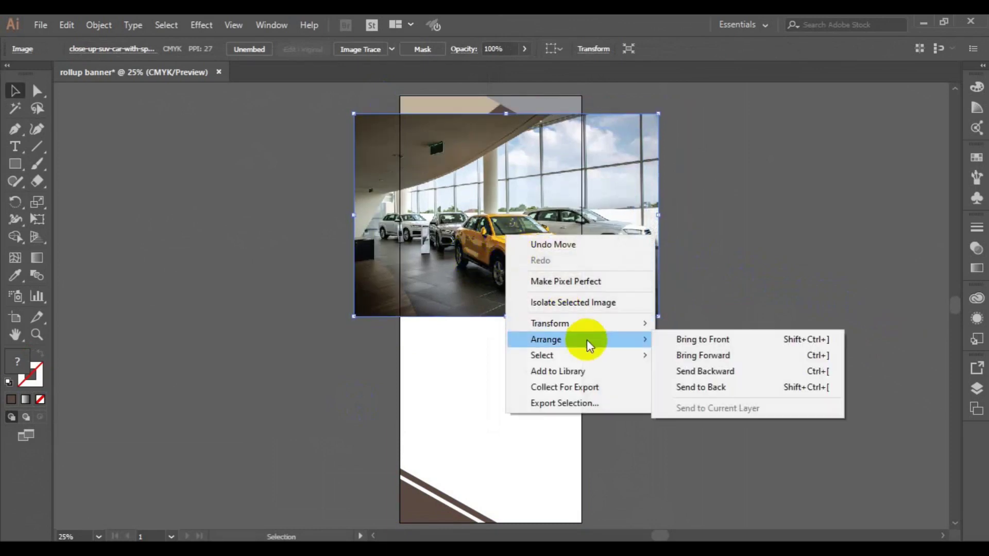
left_click(720, 388)
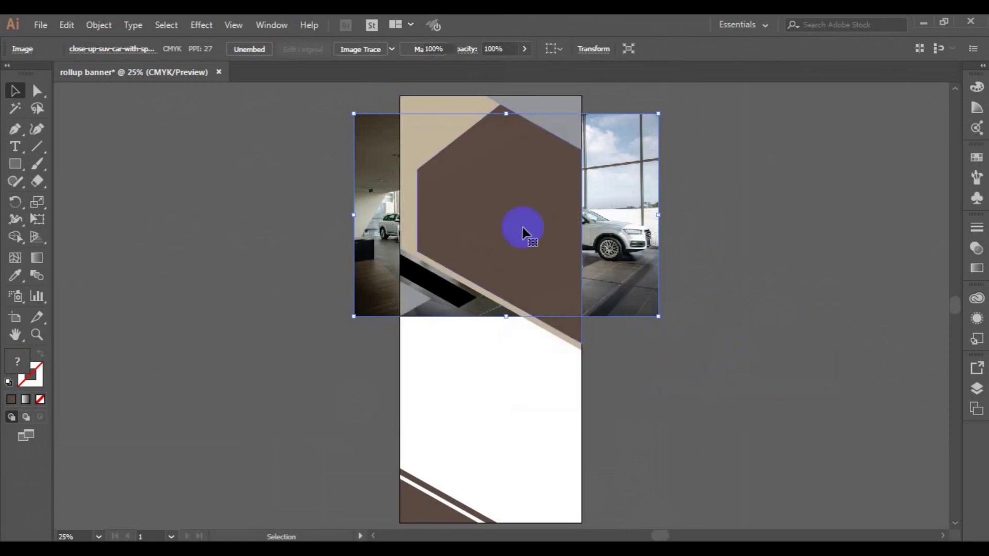
Set the large brown polygon's opacity to 57%.
left_click(522, 229)
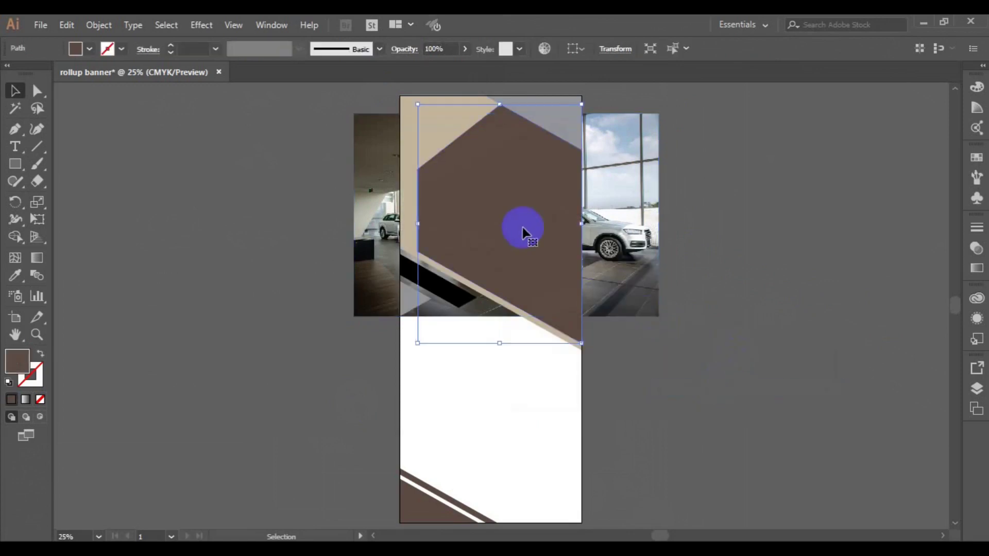
left_click(976, 249)
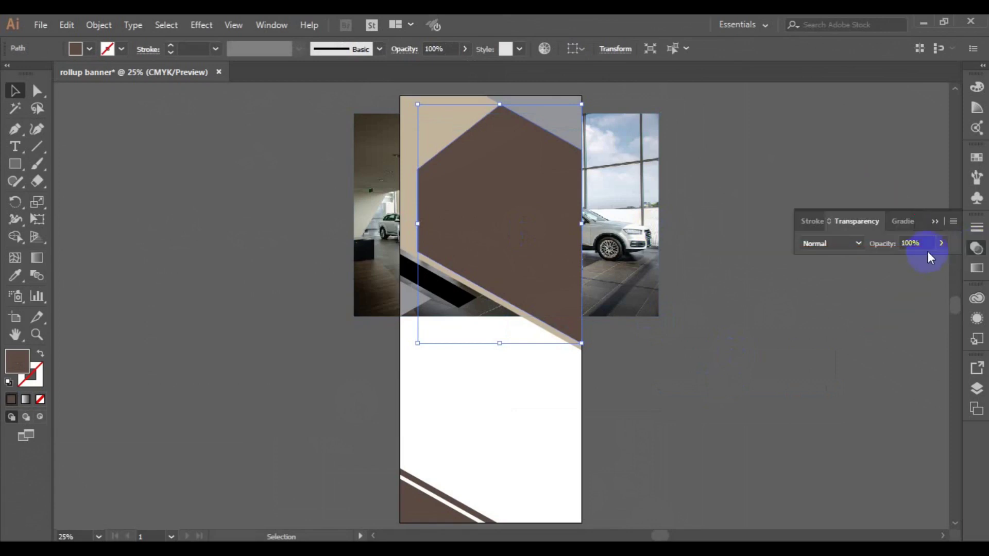
left_click(942, 243)
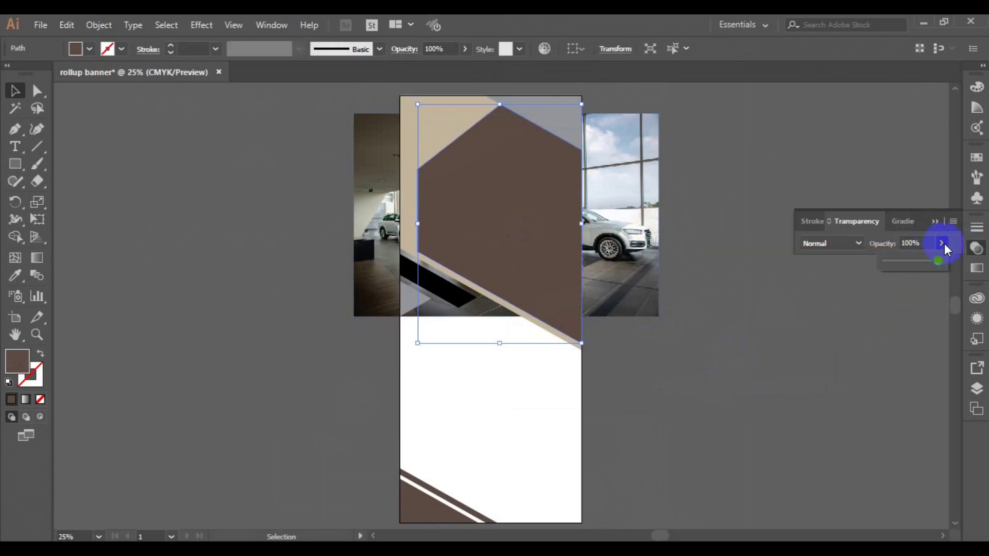
left_click(918, 262)
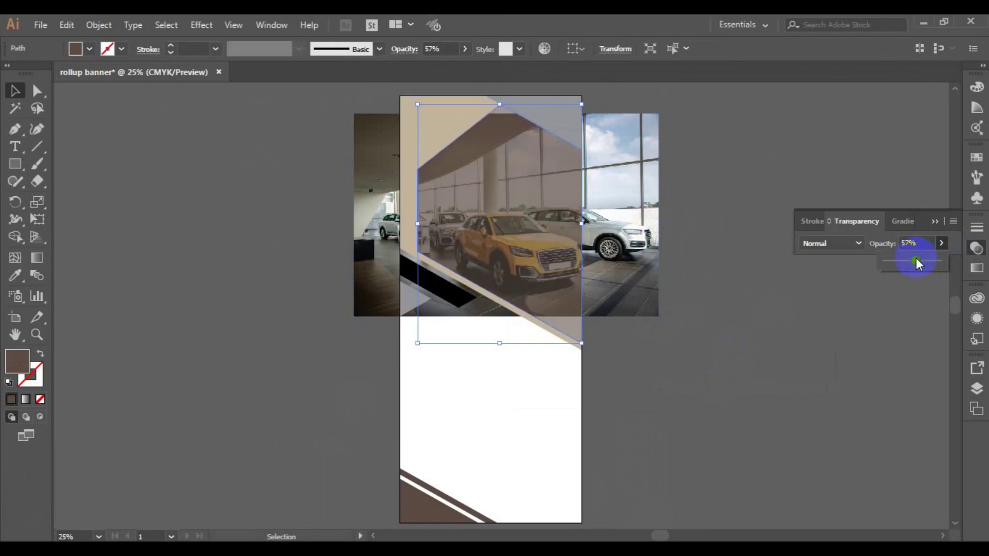
Enlarge the car photo proportionally to about 28 by 18.7 inches to cover the height of the brown polygon.
left_click(648, 280)
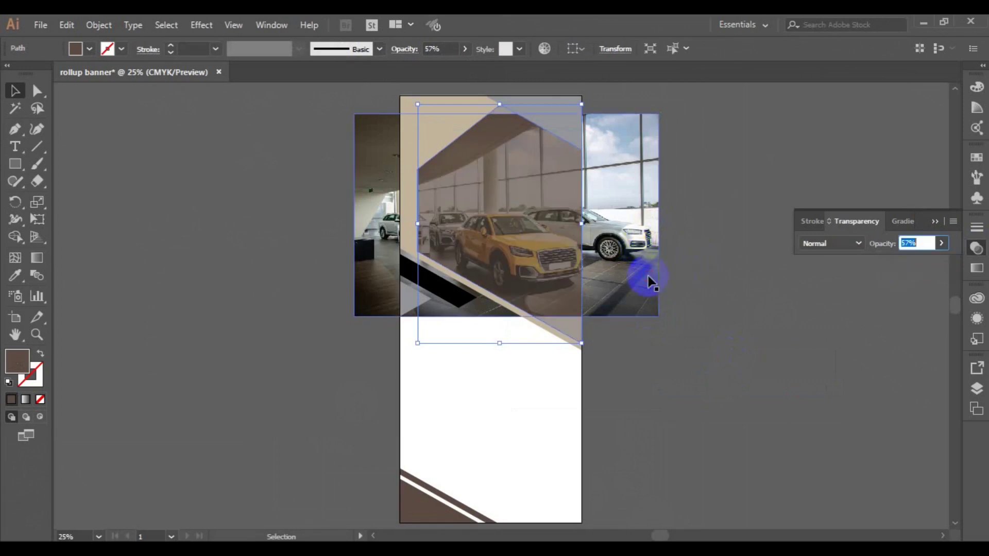
left_click(648, 279)
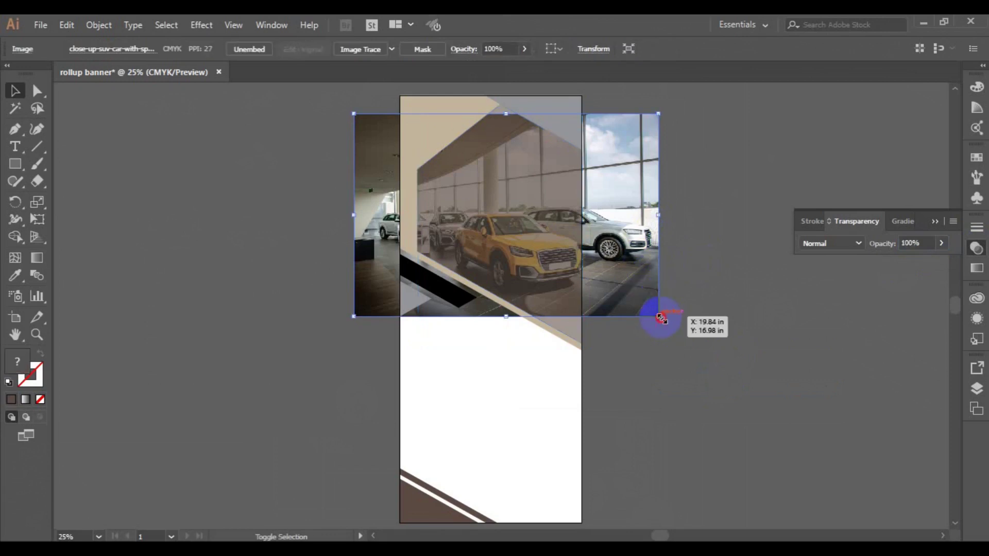
left_click_drag(661, 319, 702, 340)
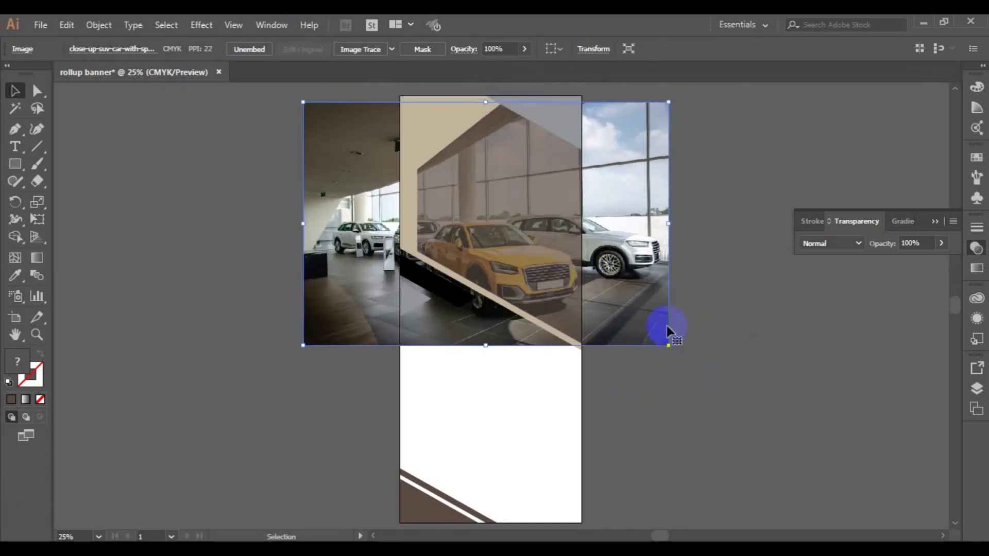
Reflect the car photo across the vertical axis and shift it right so the yellow car's front lies under the brown polygon.
right_click(629, 320)
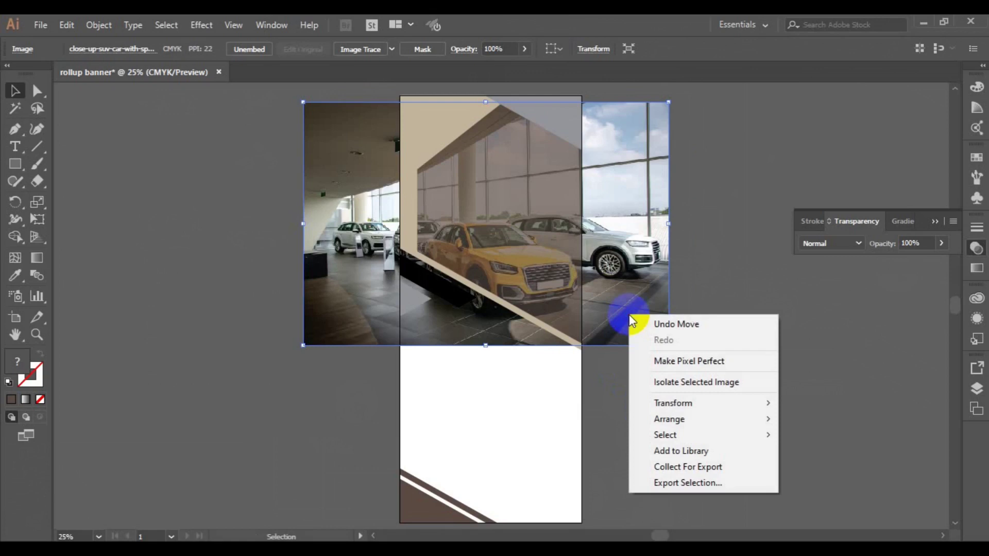
mouse_move(747, 404)
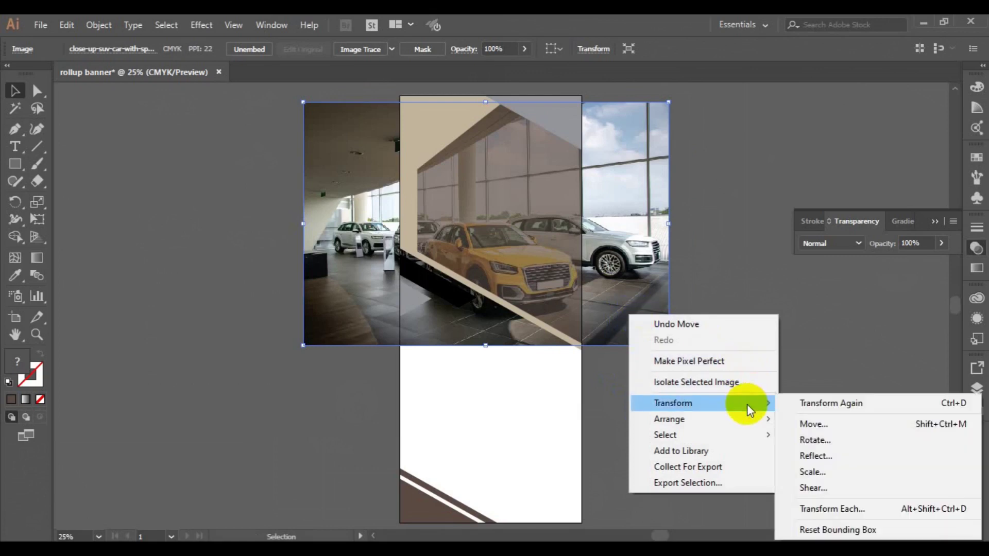
left_click(842, 459)
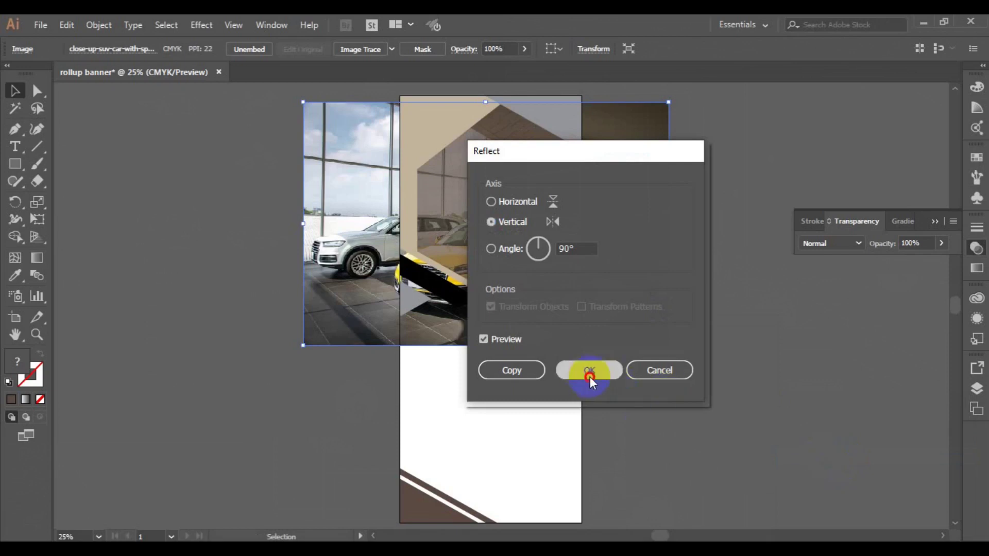
left_click(587, 372)
left_click_drag(646, 292, 688, 291)
left_click_drag(621, 254, 664, 256)
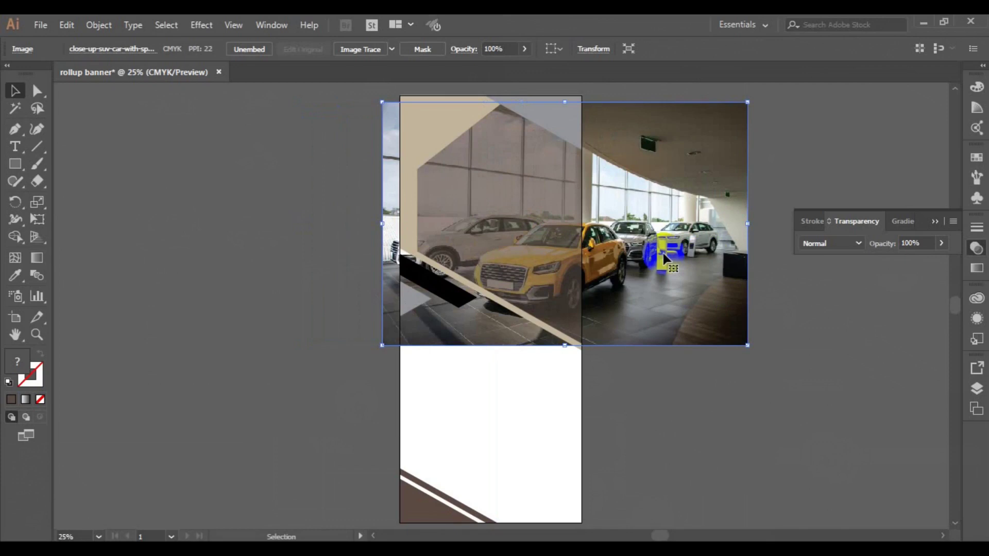
left_click_drag(664, 257, 666, 259)
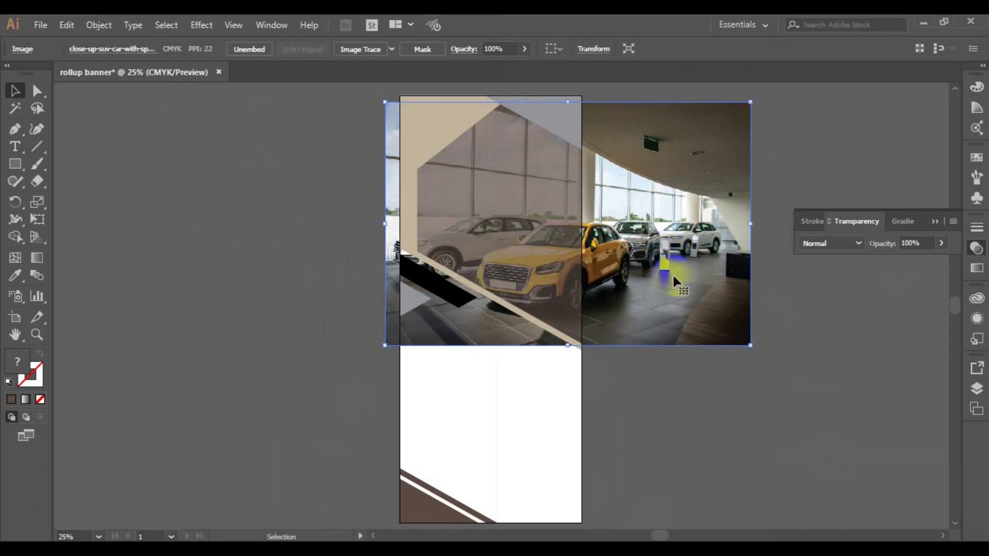
Clip the car photo to the brown polygon with a clipping mask and save the document.
left_click(522, 247, "shift")
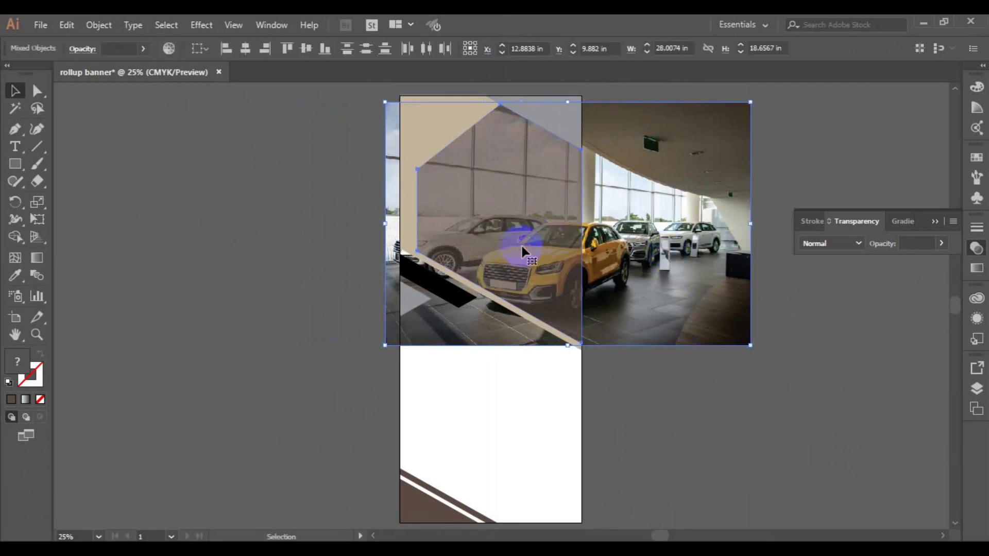
right_click(536, 244)
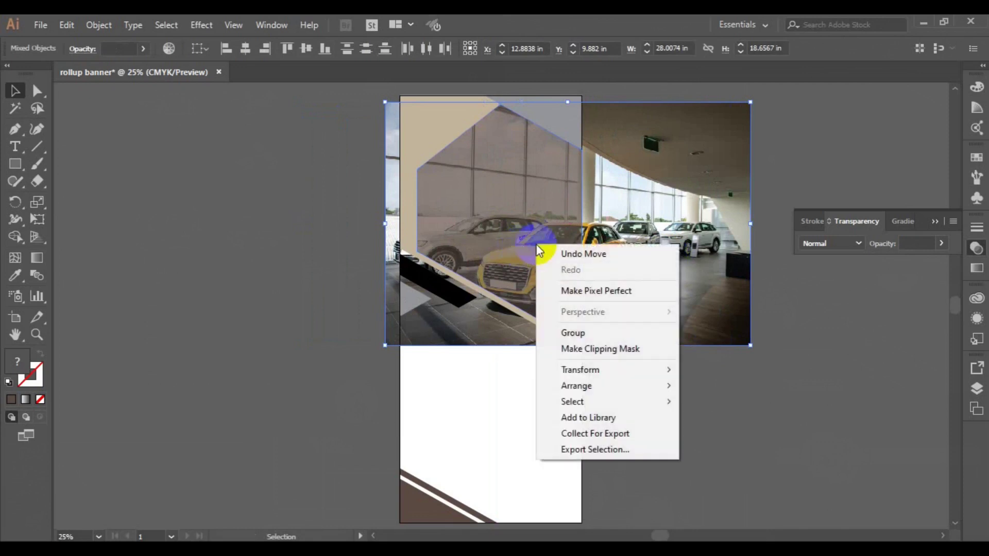
left_click(583, 345)
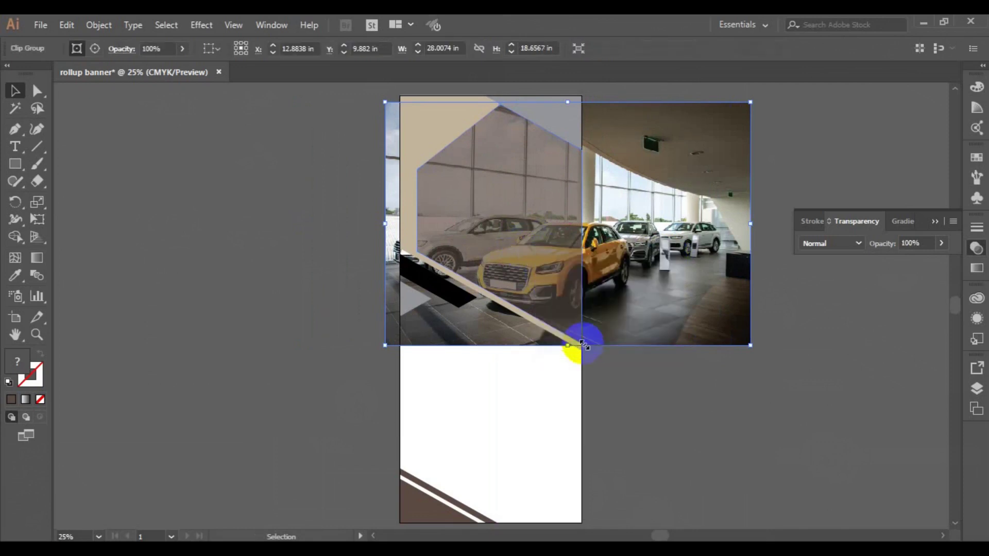
left_click(650, 293)
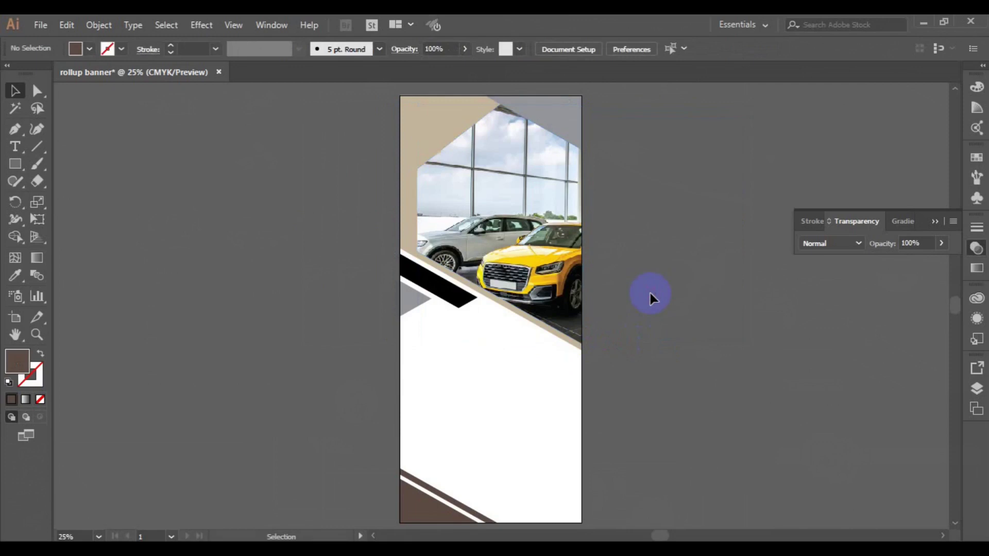
key("a")
key("ctrl+s")
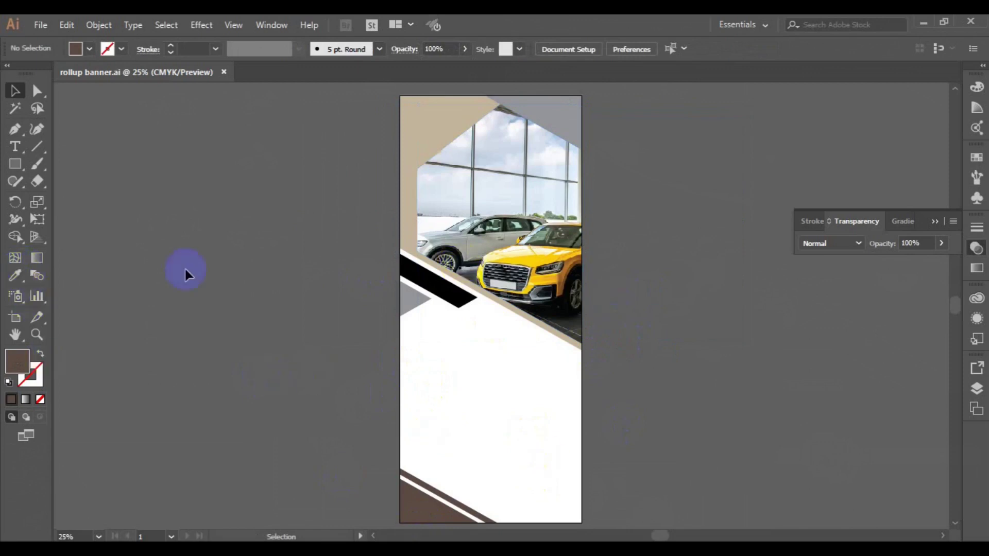
Change the beige region's fill to the near-black blue #030A11.
left_click(425, 119)
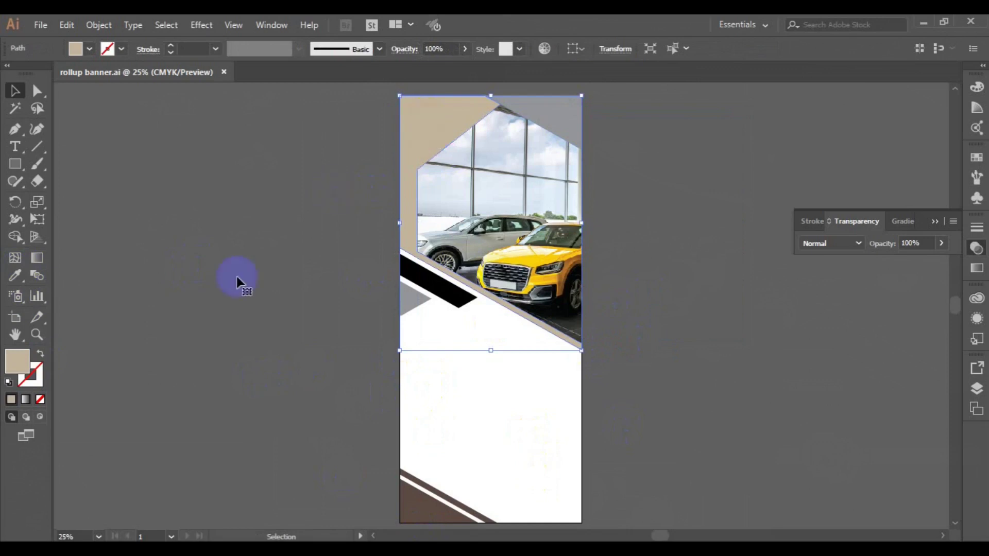
left_click(19, 362)
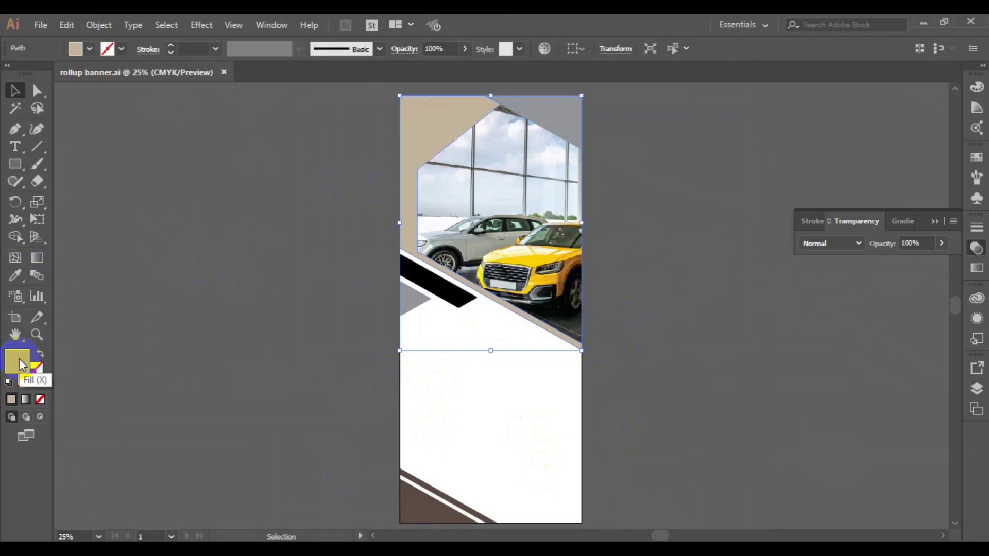
double_click(21, 363)
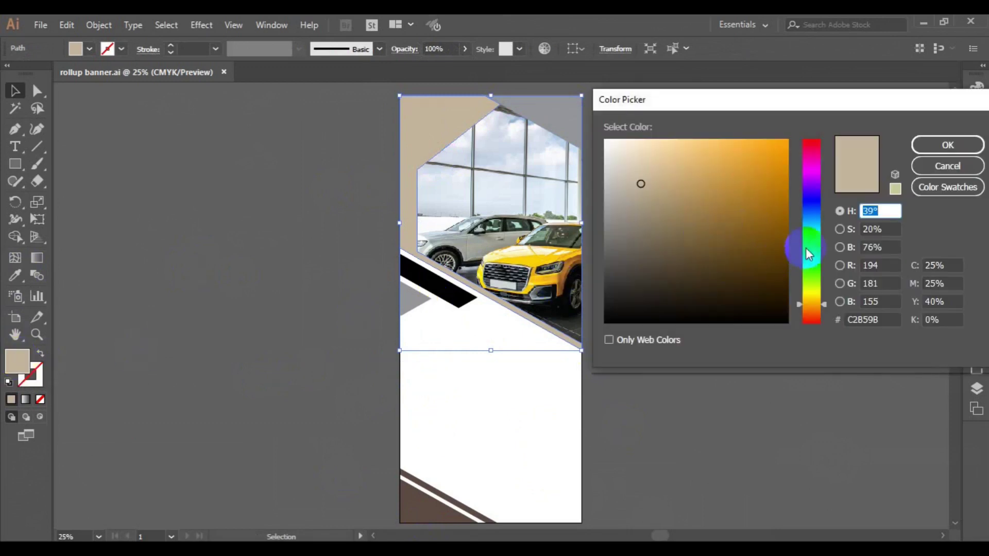
left_click(812, 225)
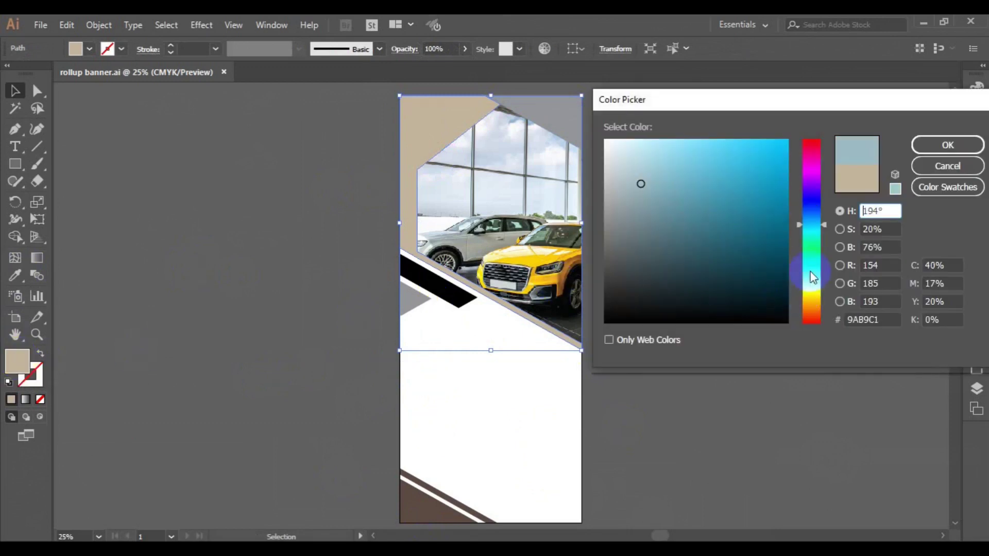
left_click_drag(825, 226, 826, 217)
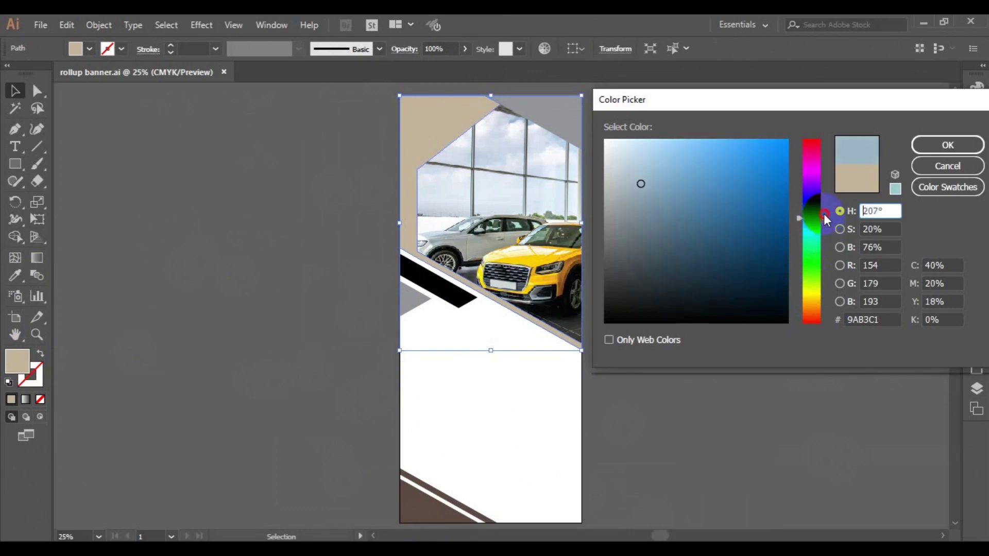
left_click(783, 315)
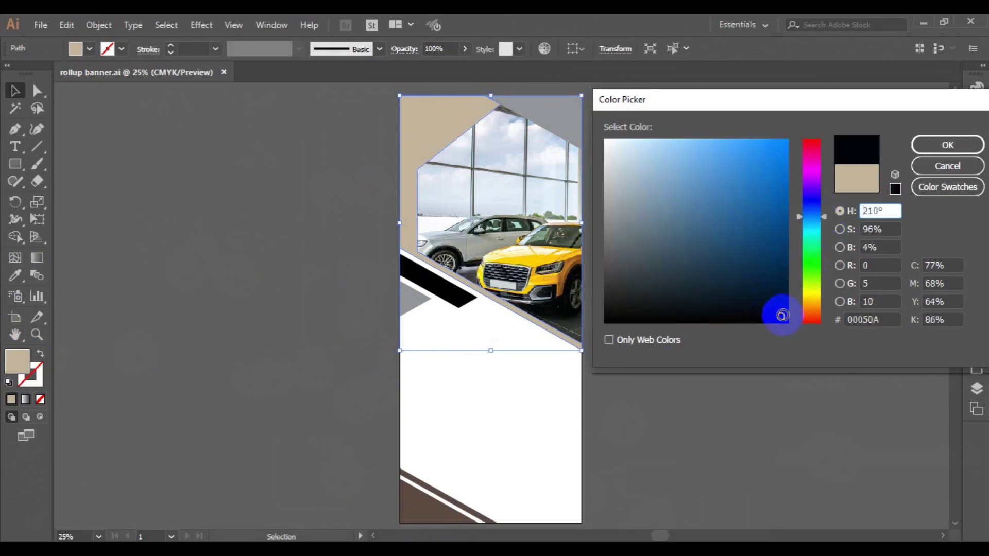
left_click(760, 311)
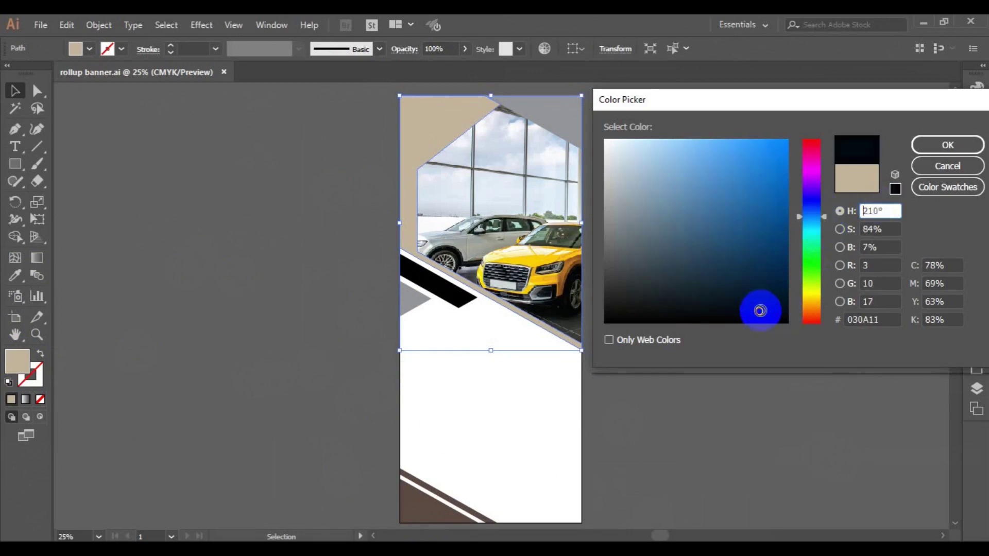
left_click(940, 150)
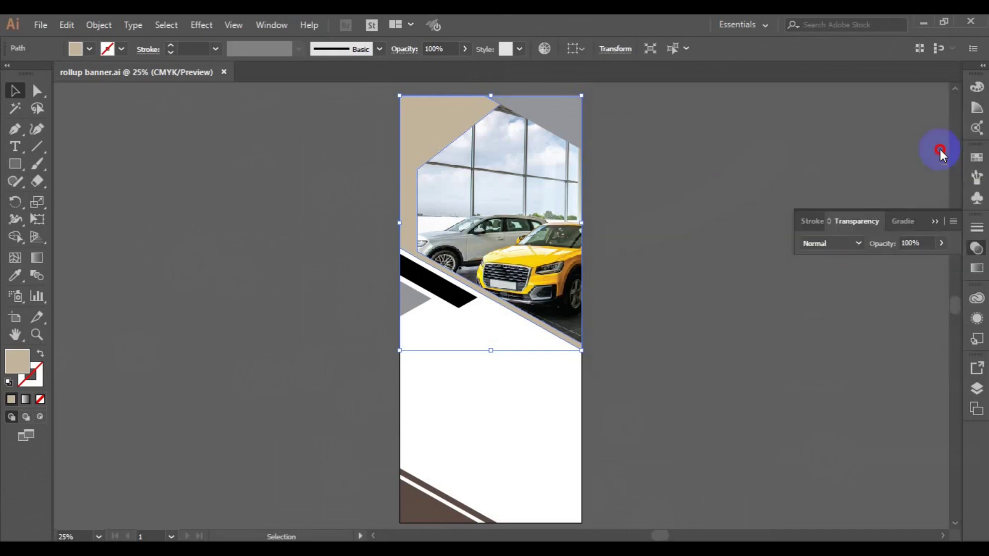
Recolour the grey corner triangle above the photo with an orange-brown sampled from the yellow car's body.
left_click(536, 119)
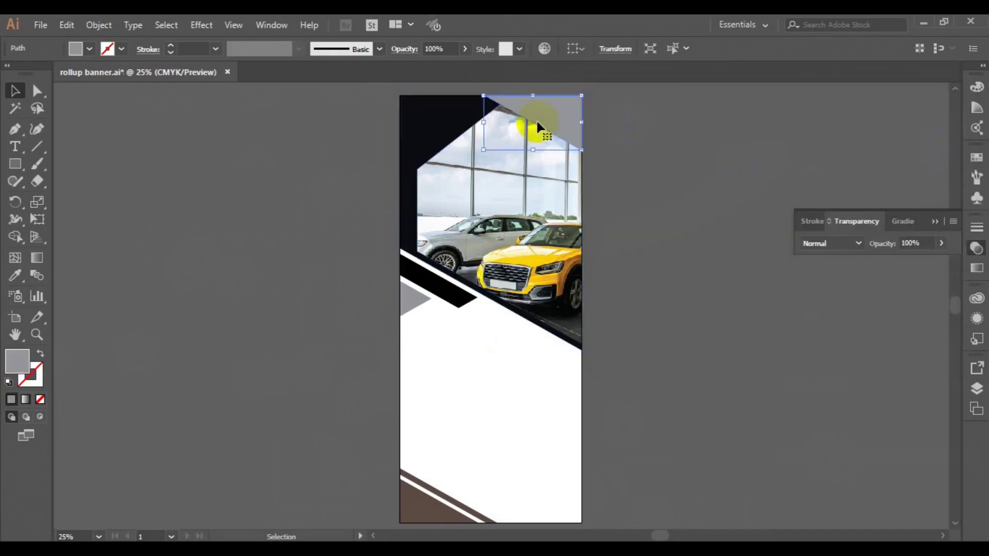
left_click(15, 277)
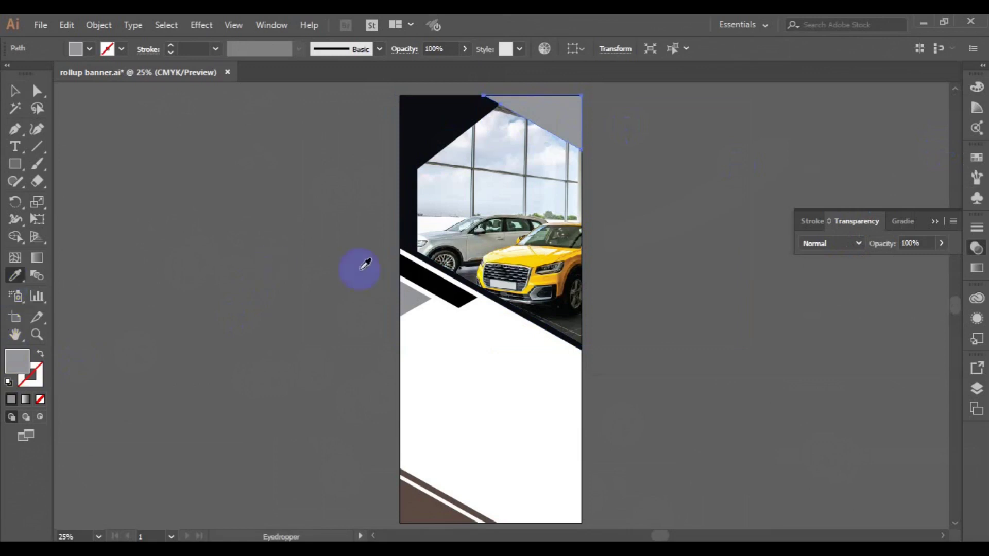
left_click(575, 251)
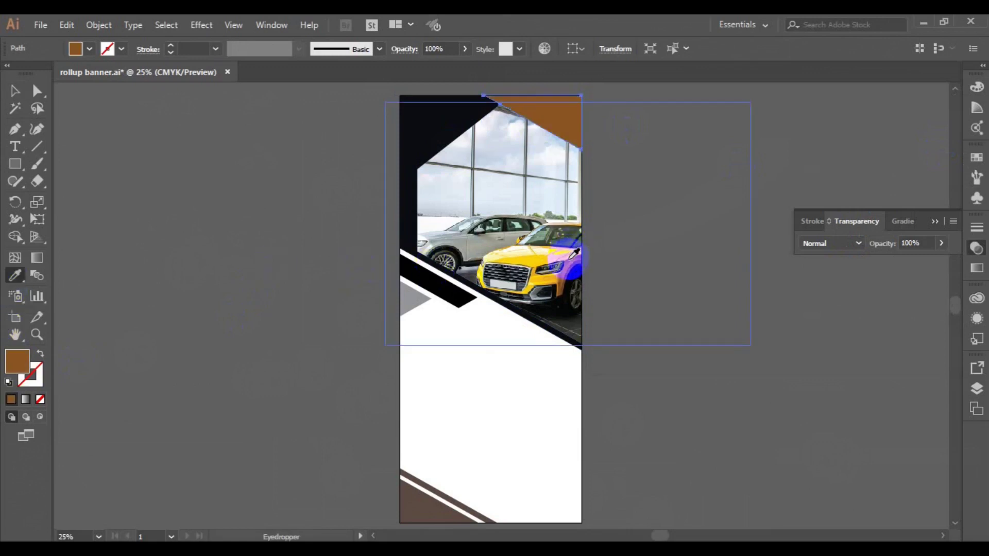
left_click(572, 261)
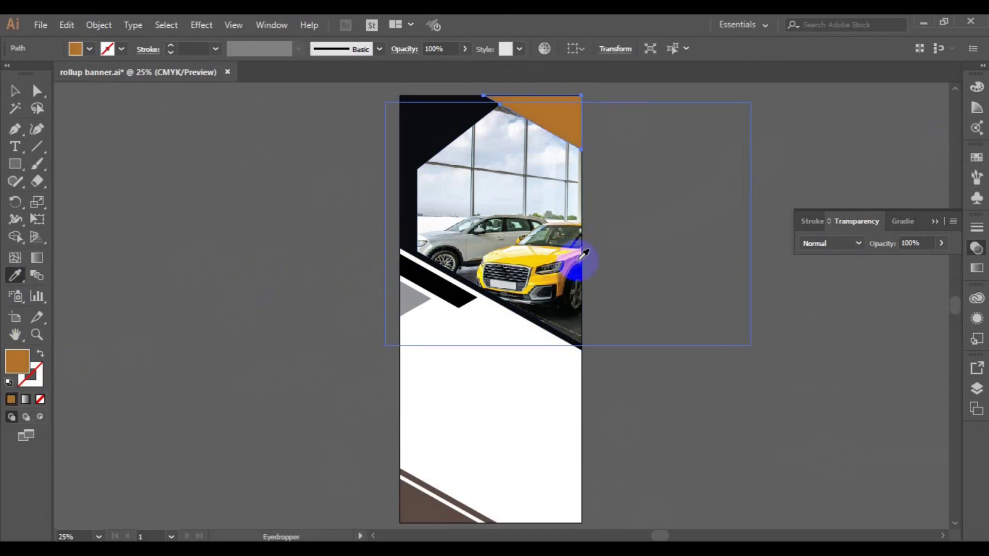
left_click(583, 254)
left_click(583, 254)
Adjust the corner triangle's fill to a bright, saturated golden yellow with a hue of 43°.
double_click(17, 361)
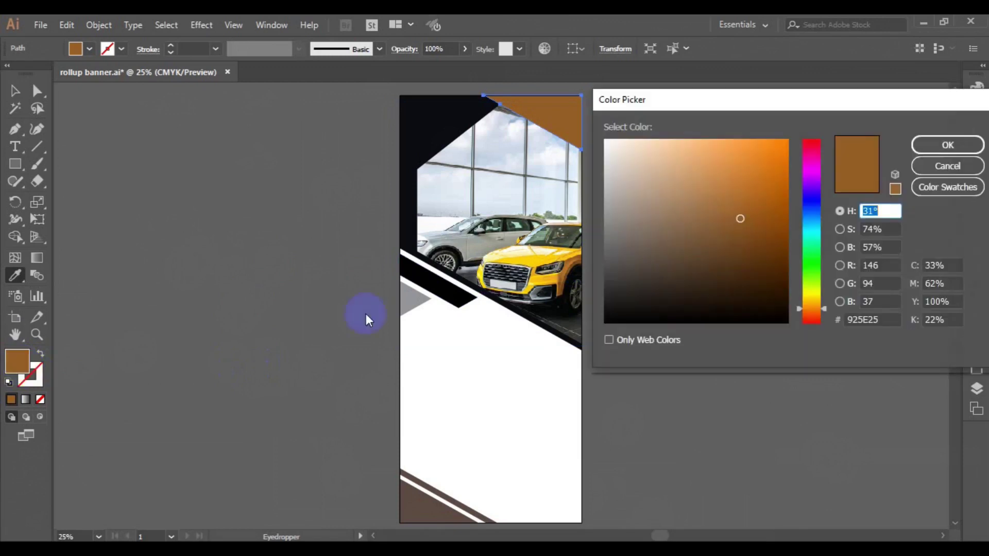
left_click(826, 300)
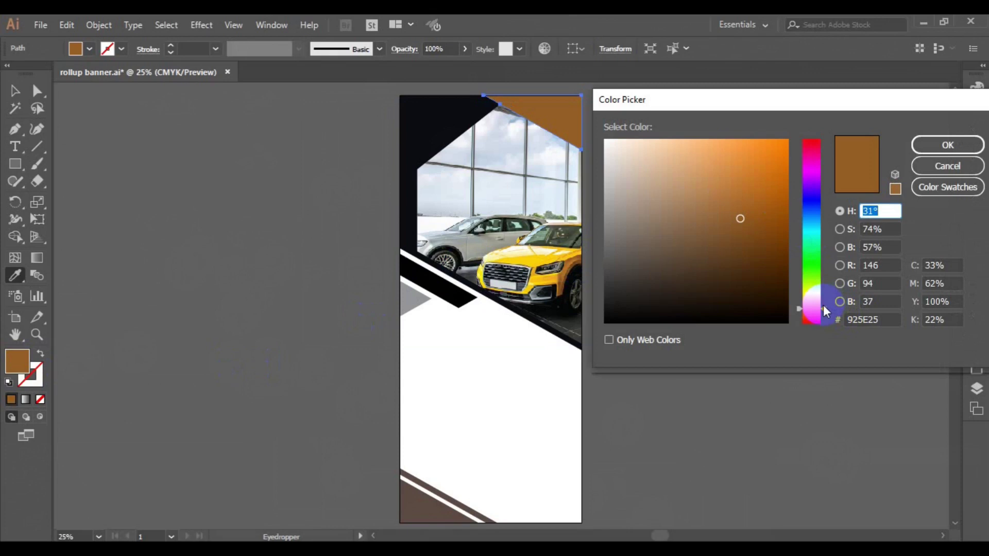
left_click(823, 298)
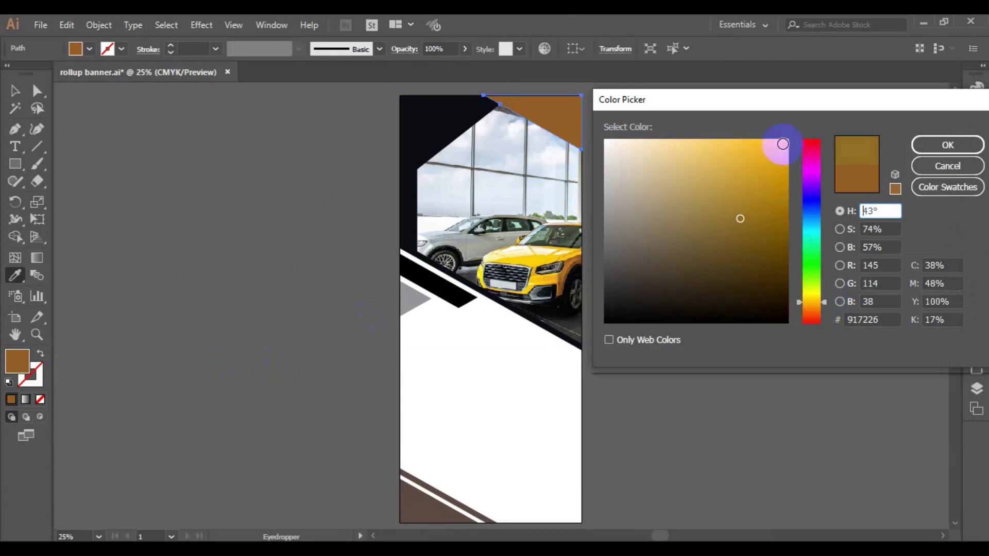
left_click(781, 144)
left_click(954, 145)
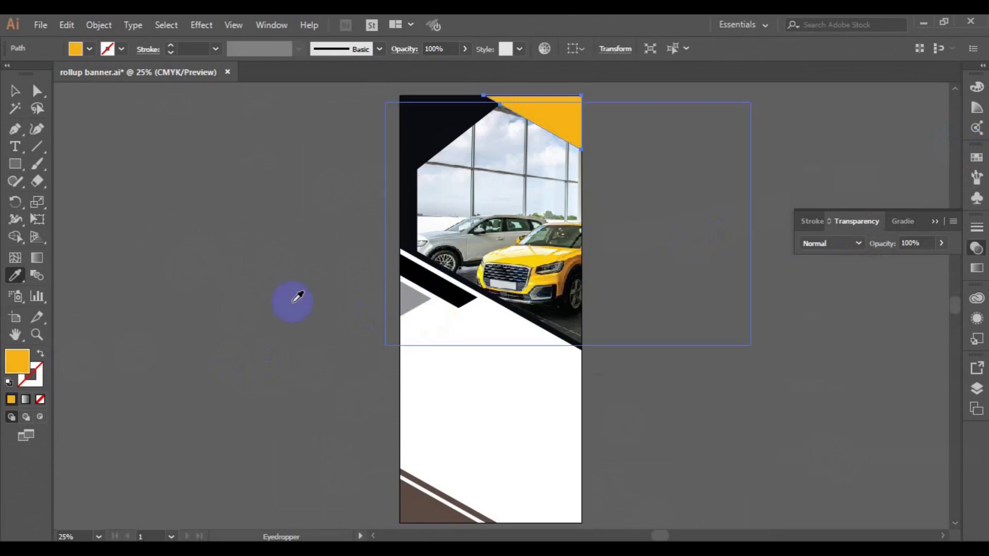
left_click(15, 92)
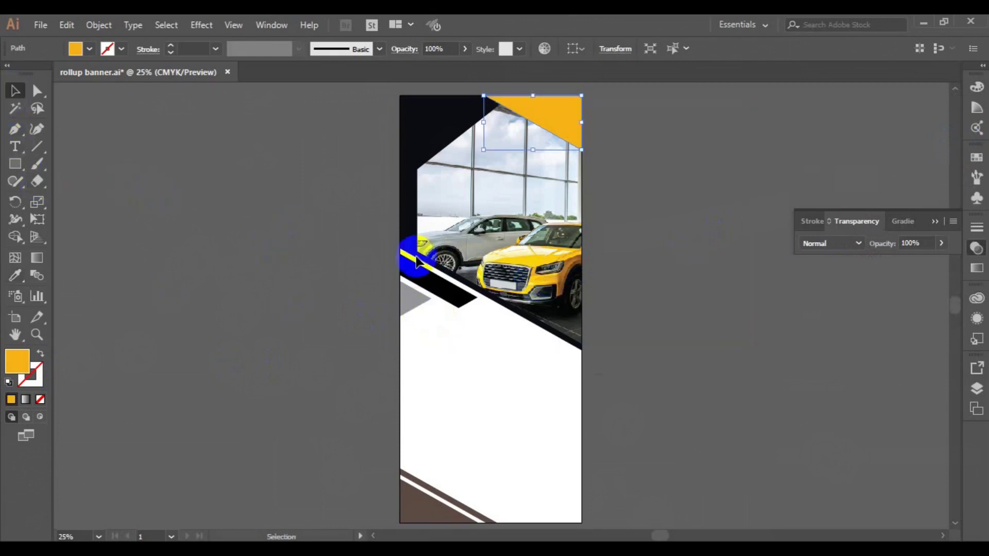
Fill the black diagonal bar below the photo with the golden yellow sampled from the corner triangle.
left_click(438, 284)
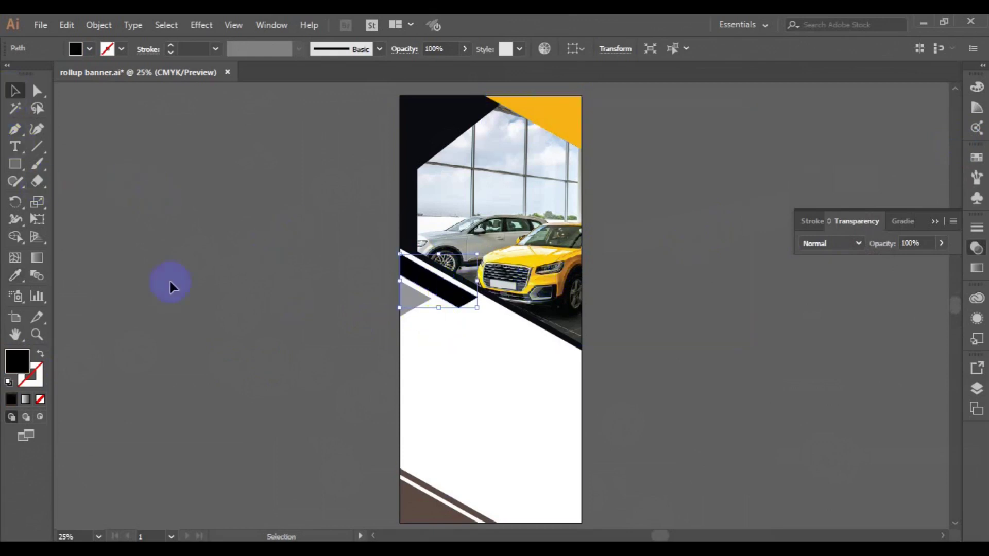
left_click(16, 276)
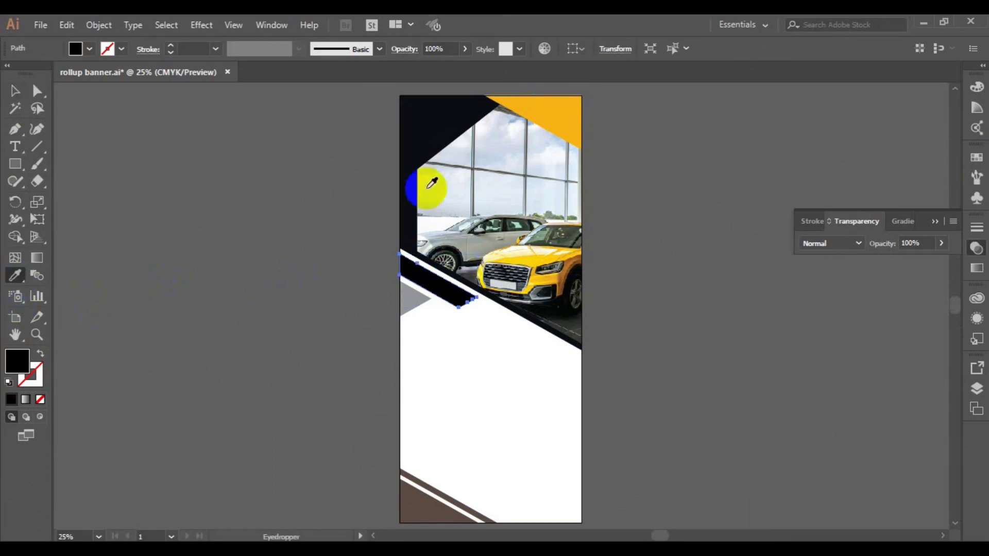
left_click(533, 108)
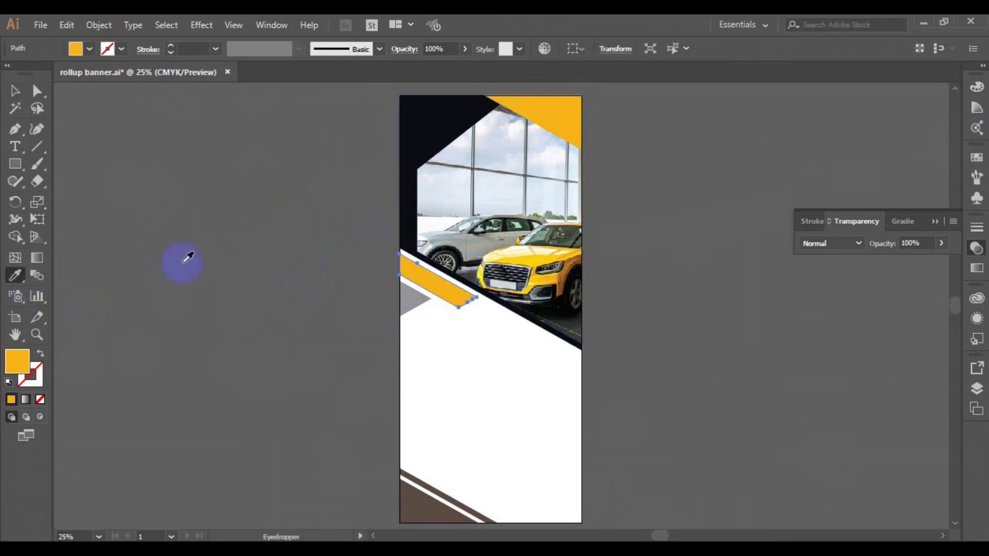
left_click(14, 93)
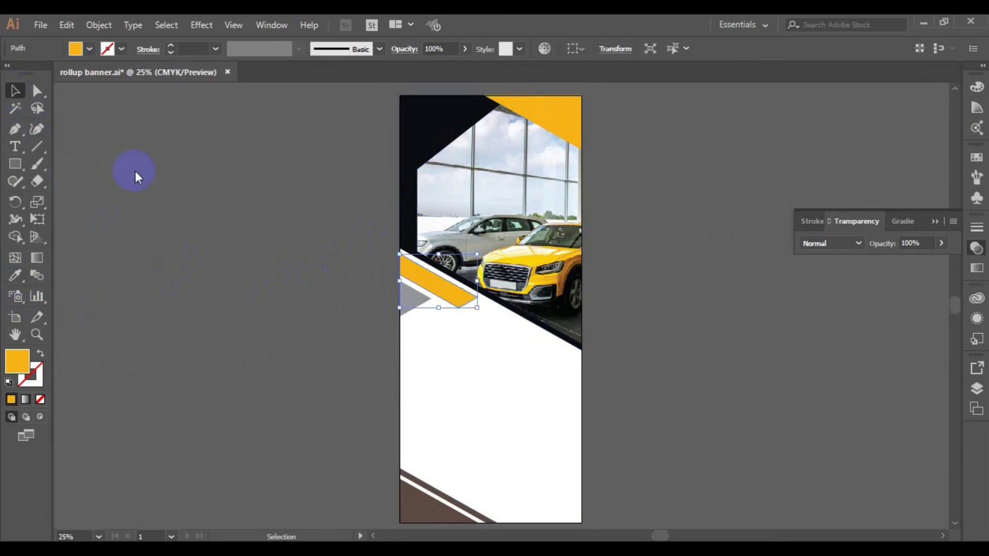
left_click(375, 338)
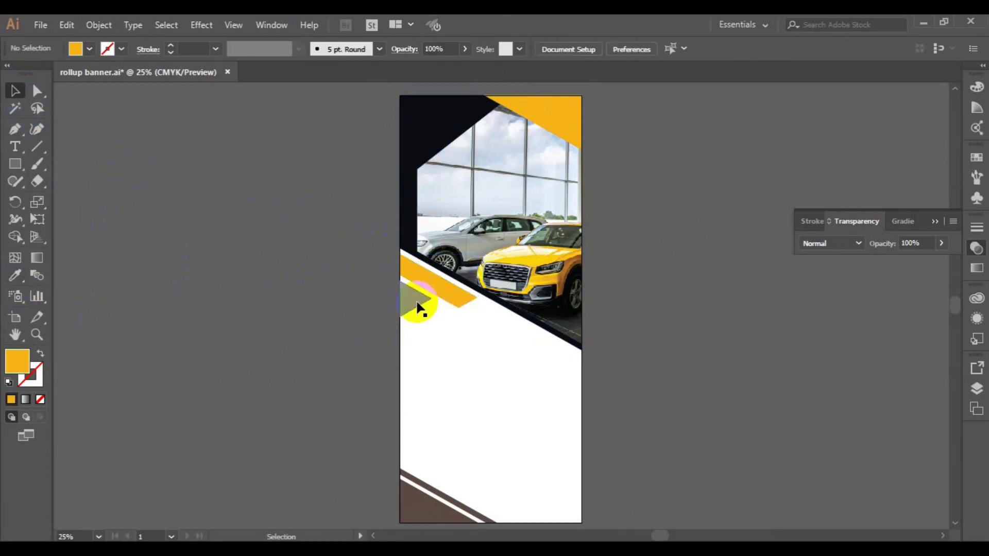
Fill the small grey triangle under the diagonal bar with the near-black sampled from the region around the photo.
left_click(416, 298)
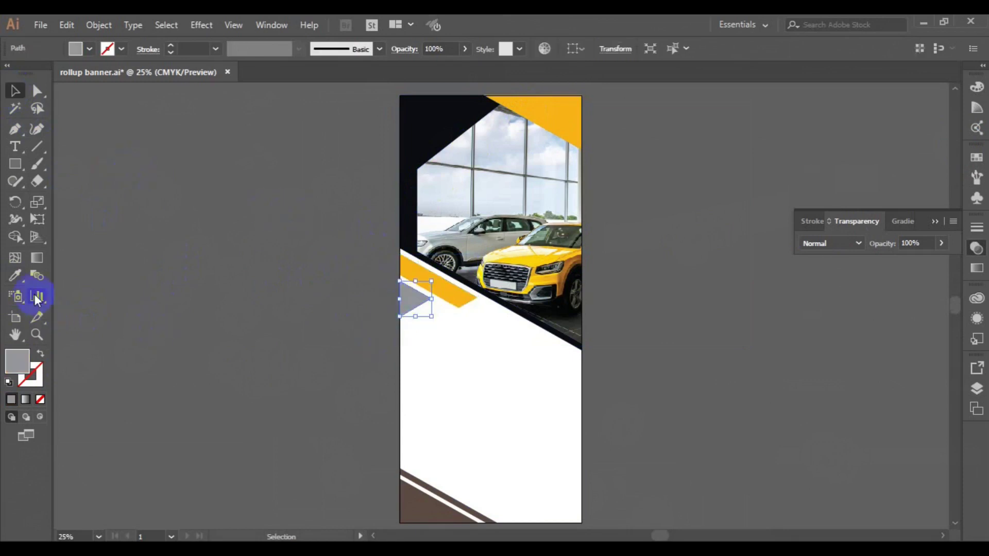
left_click(15, 276)
left_click(430, 136)
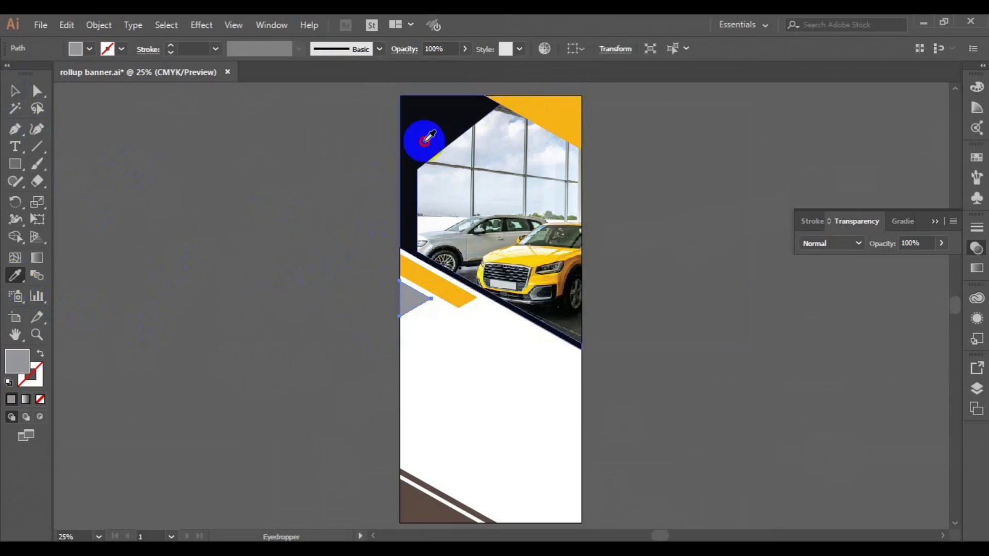
left_click(15, 91)
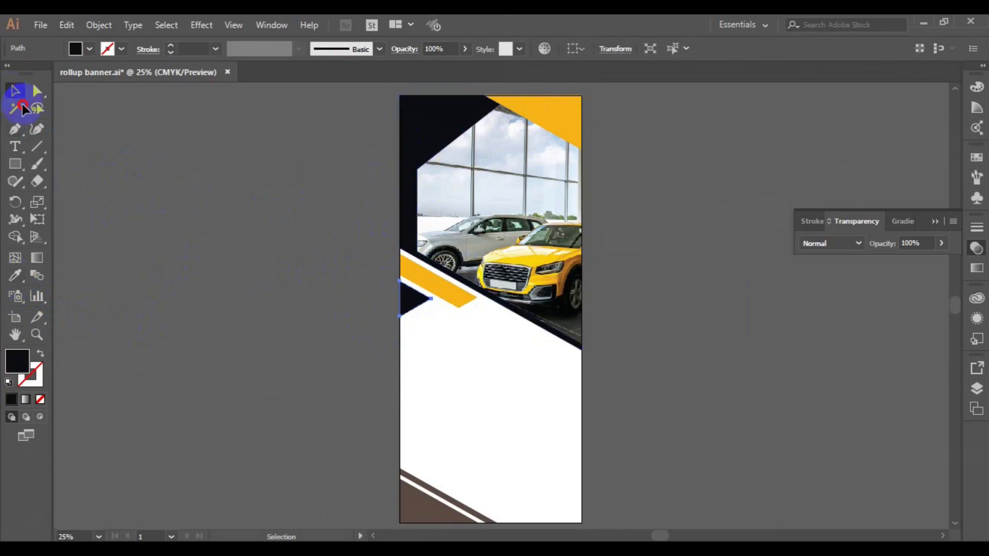
Fill the brown triangle at the banner's lower corner with the same near-black as the region around the photo.
left_click(417, 522)
left_click(15, 278)
left_click(410, 201)
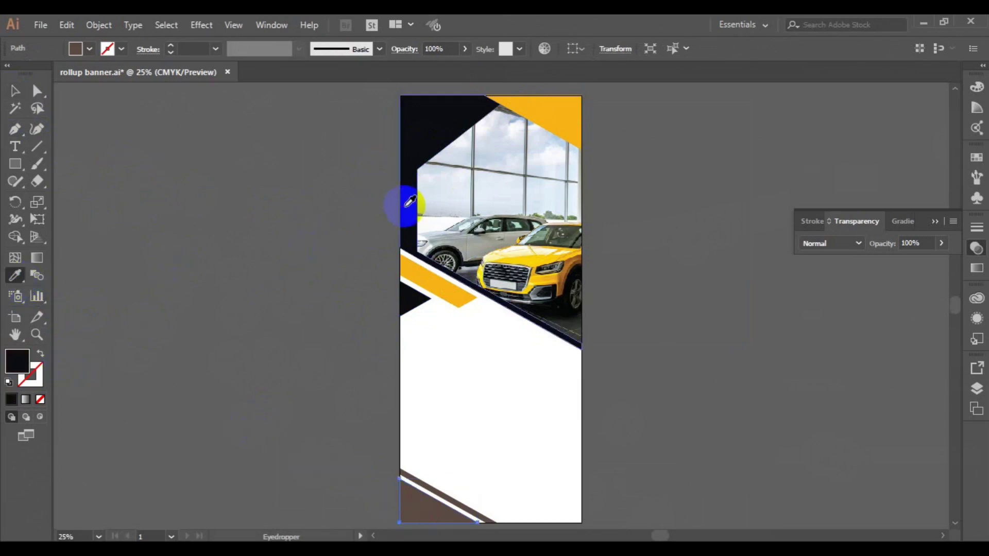
left_click(20, 93)
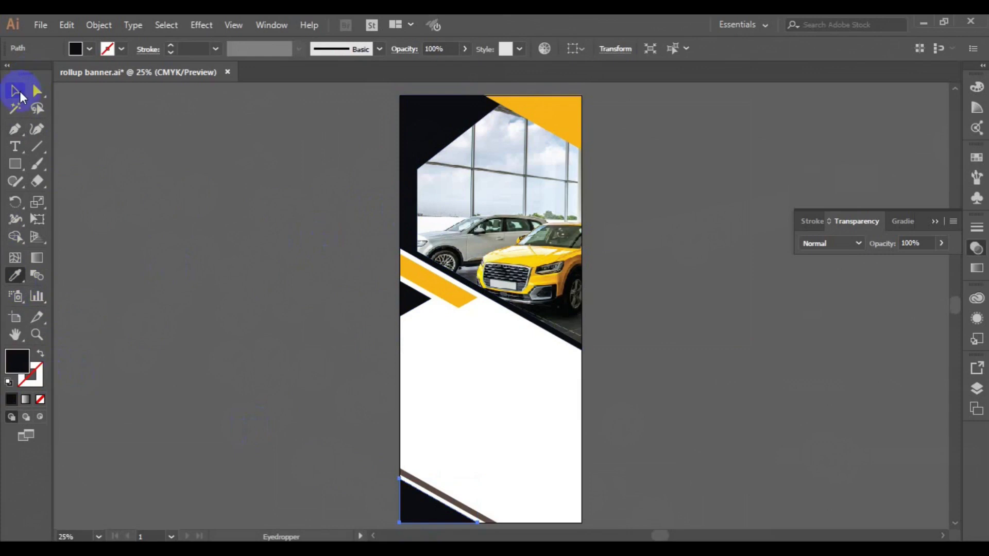
left_click(337, 453)
Fill the thin brown diagonal stripe near the banner's base with the golden yellow of the diagonal bar.
left_click(422, 483)
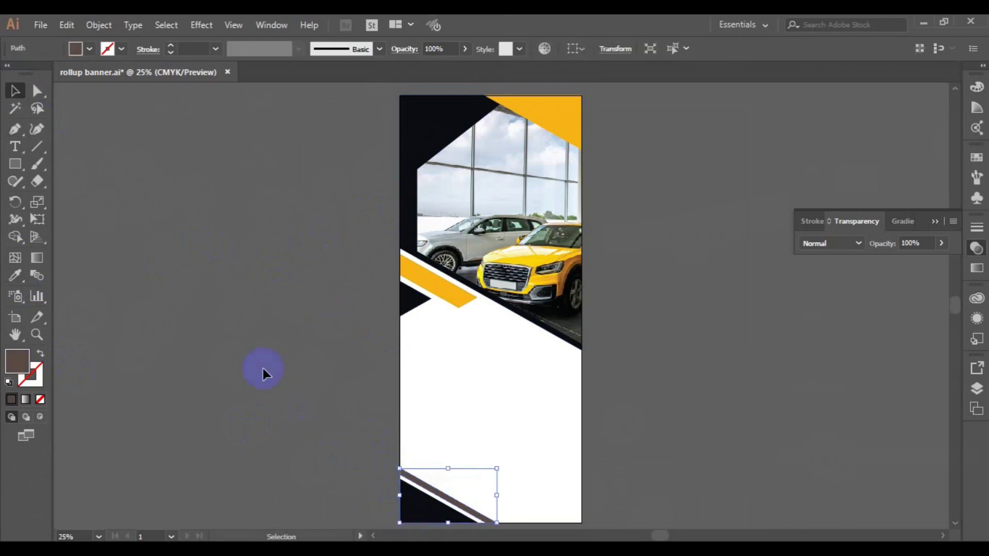
left_click(15, 276)
left_click(412, 256)
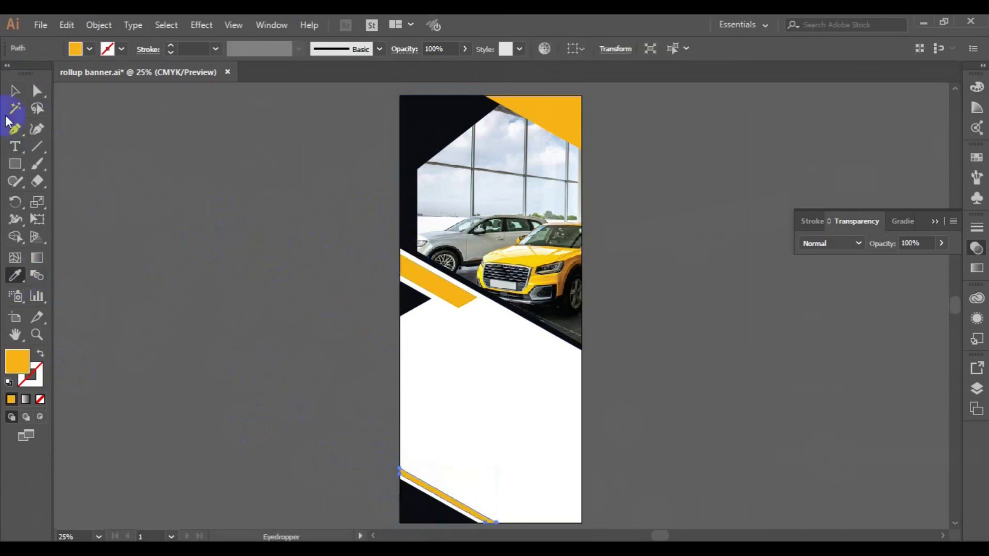
left_click(15, 91)
left_click(160, 228)
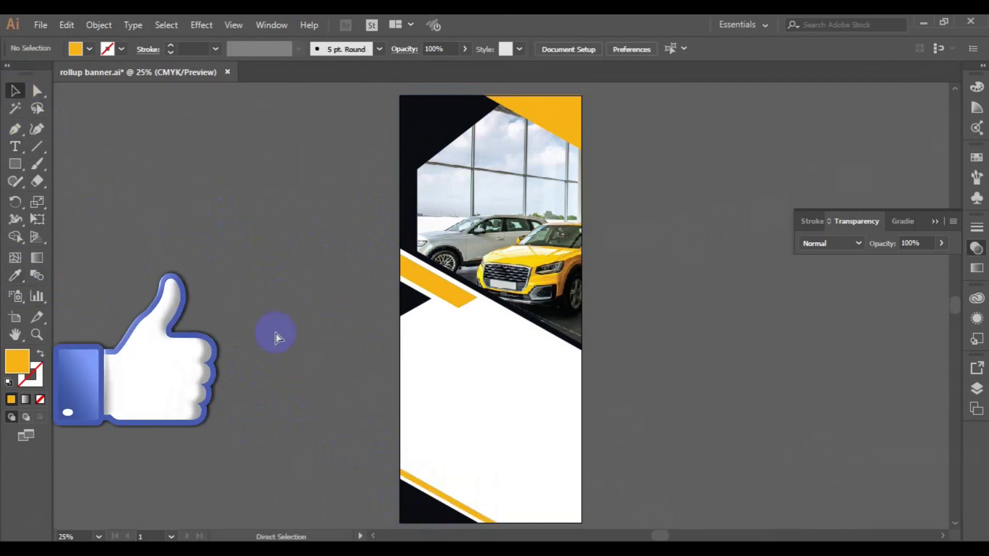
Add the two-line text "DIGITAL" and "MARKETING" on the white area below the photo.
key("ctrl+minus")
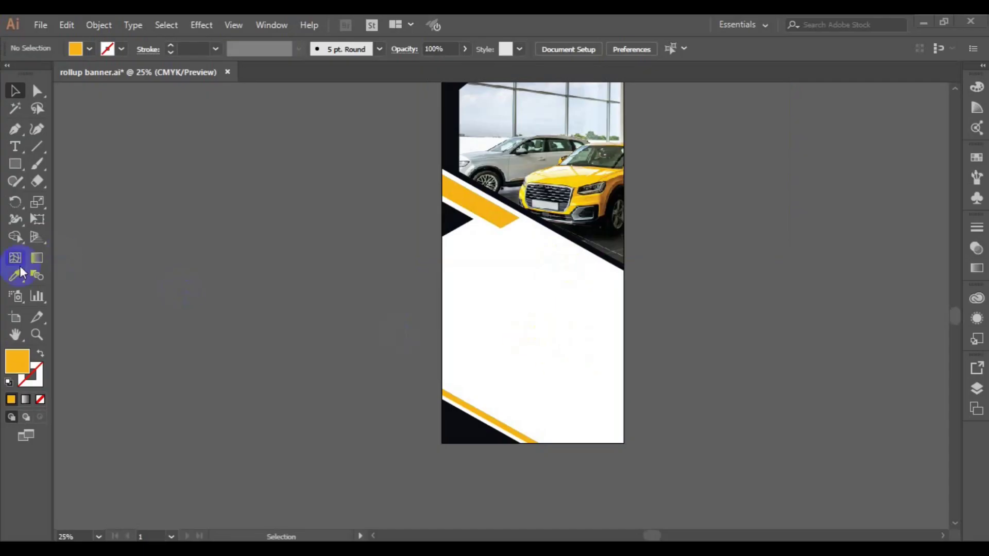
left_click(15, 335)
left_click_drag(554, 181, 490, 229)
key("t")
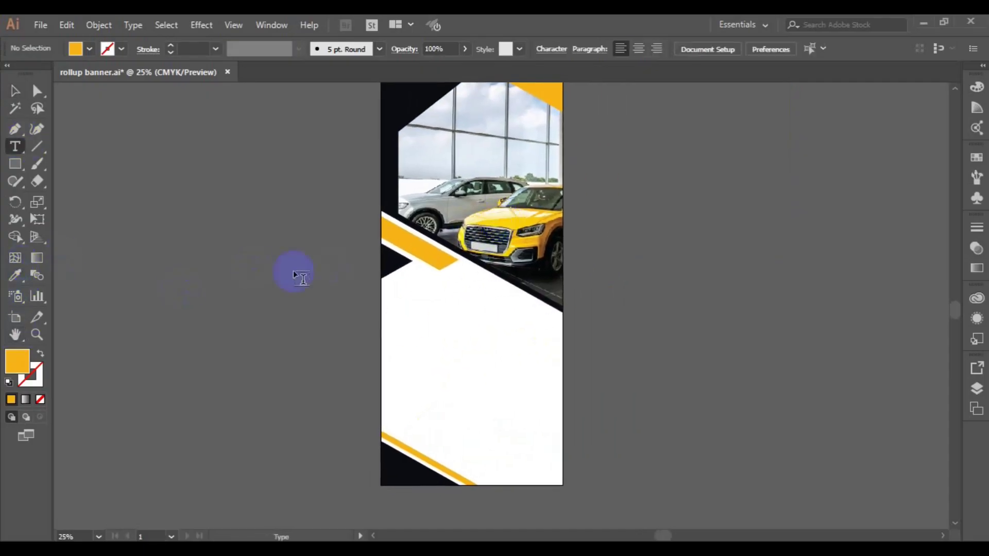
left_click(396, 320)
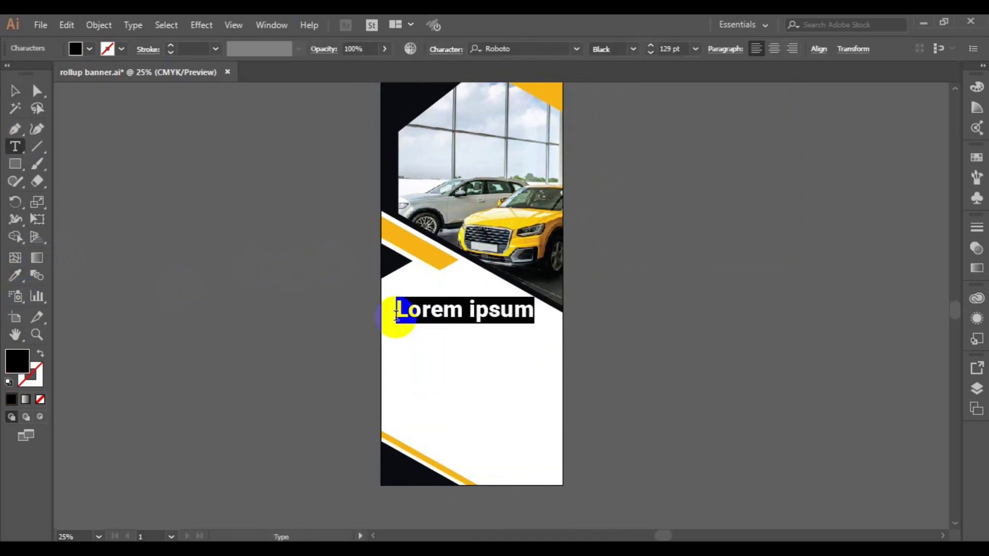
type("DIGITAL")
key("Return")
type("MARKETING")
Set both lines of the heading to Roboto Regular with Auto leading.
key("ctrl+a")
key("ctrl+t")
left_click(905, 228)
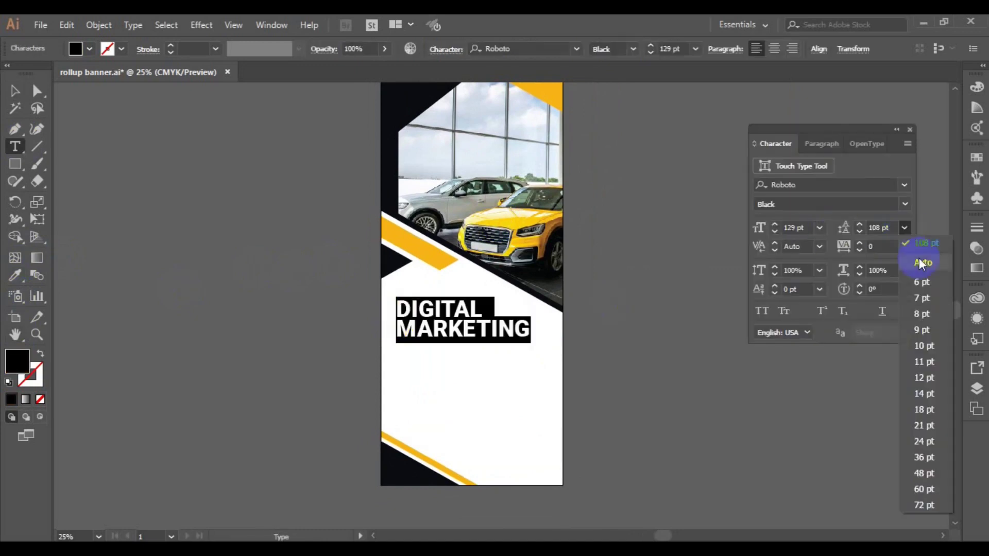
left_click(924, 247)
key("Escape")
left_click(845, 204)
left_click(773, 283)
key("t")
Set the word MARKETING in the heading to Roboto Medium.
double_click(399, 336)
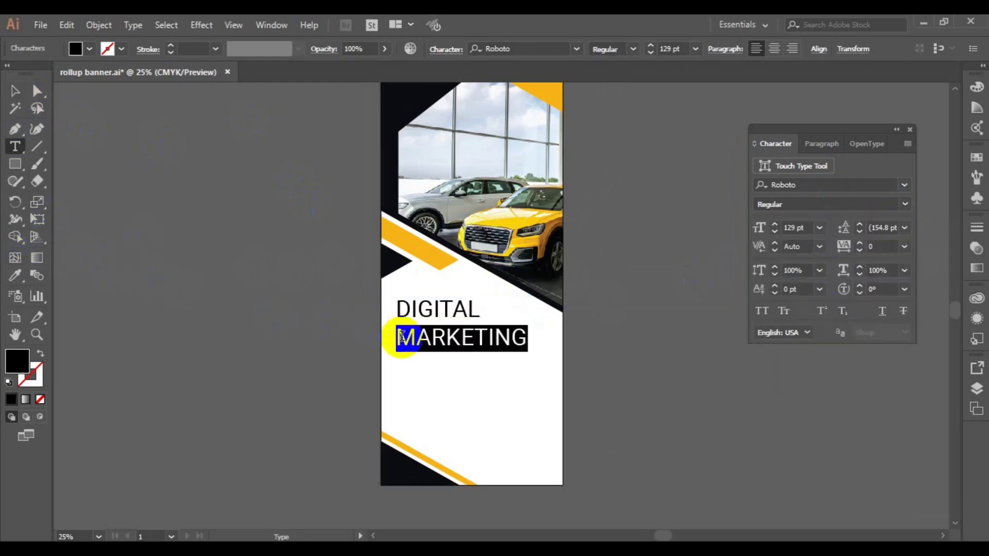
left_click(904, 204)
left_click(783, 315)
key("Escape")
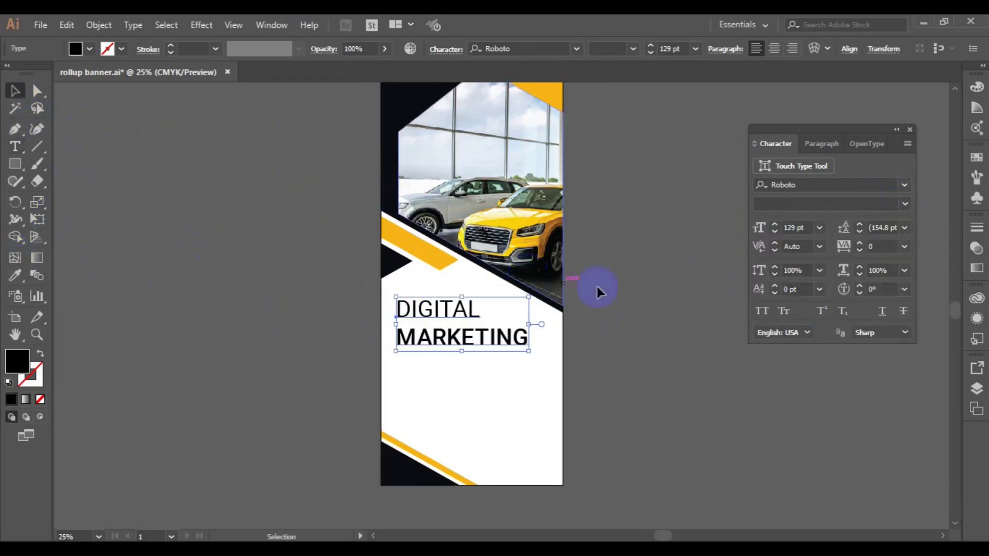
Tighten the heading's leading to 110 pt and move it up beside the banner's edge, just under the near-black triangle.
left_click(904, 228)
left_click(934, 394)
left_click(905, 228)
left_click(923, 457)
left_click(905, 229)
left_click(926, 504)
left_click(859, 226)
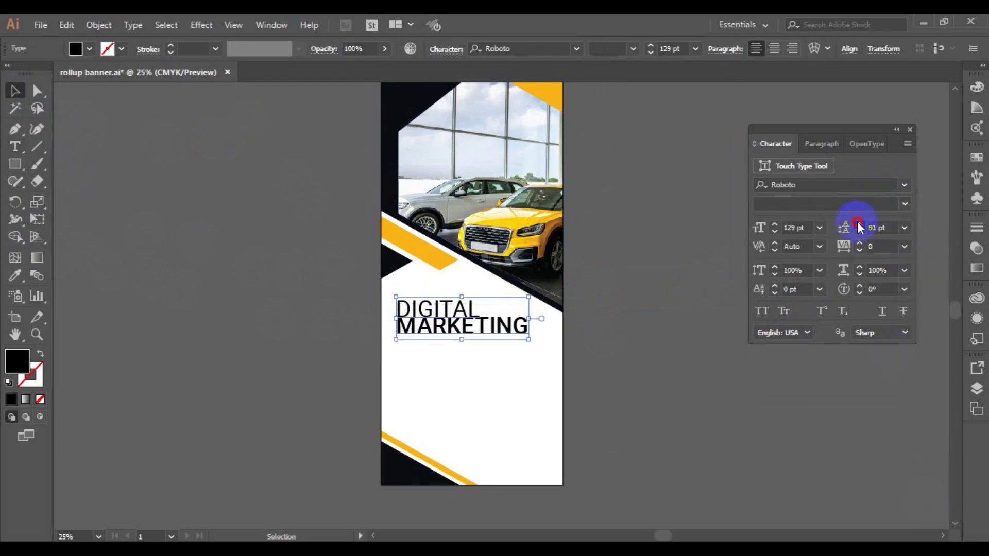
left_click(860, 225)
left_click_drag(404, 341, 396, 323)
left_click(281, 340)
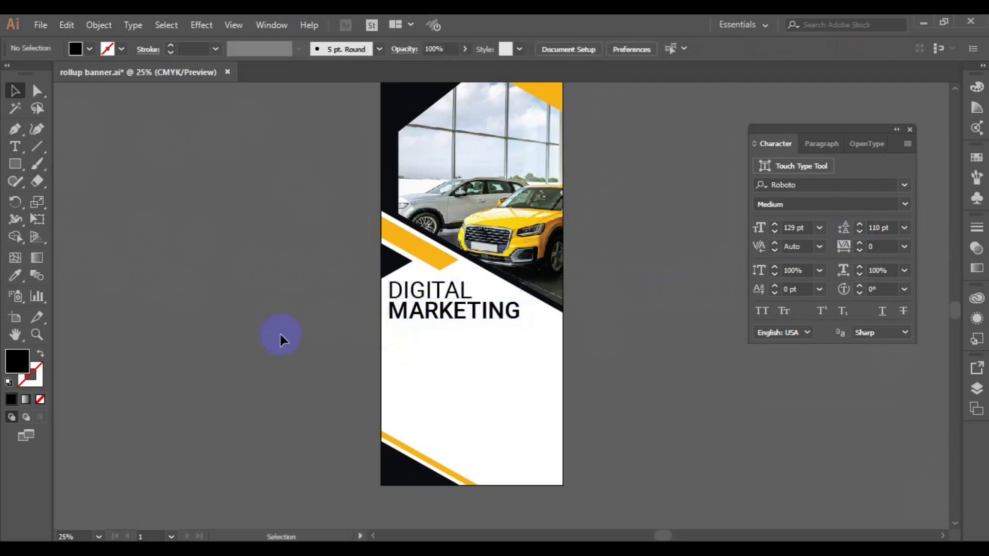
Add the word "AGENCY" as a separate text object below the DIGITAL MARKETING heading.
key("t")
left_click(404, 347)
type("AGENCY")
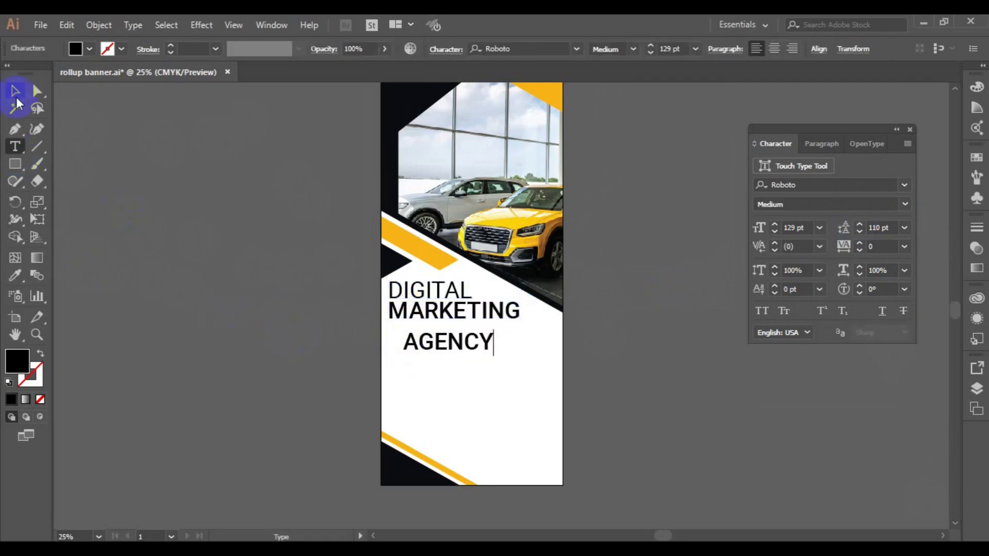
left_click(16, 91)
Reduce the DIGITAL MARKETING heading to 72 pt with Auto leading.
left_click(424, 314)
left_click(820, 230)
left_click(855, 465)
left_click(904, 228)
left_click(920, 265)
left_click(819, 228)
left_click(842, 489)
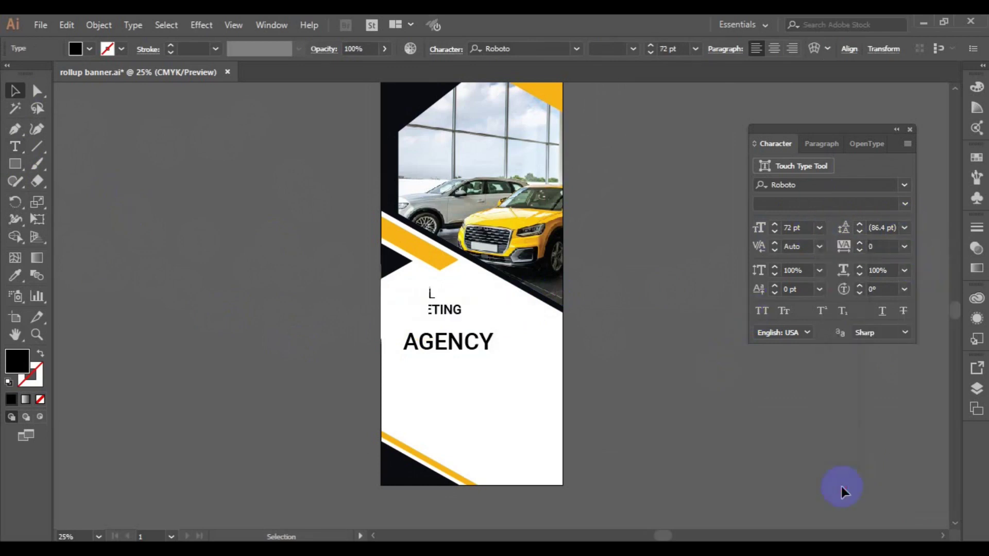
Move AGENCY close beneath the DIGITAL MARKETING heading and align the left edges of both texts.
left_click(427, 348)
left_click_drag(428, 348, 416, 335)
left_click(423, 313, "shift")
left_click(818, 49)
left_click(671, 91)
left_click(625, 401)
Nudge the heading and AGENCY up together, closer to the near-black triangle.
key("Up")
key("Up")
key("Up")
key("Up")
key("Up")
key("Up")
key("Up")
key("Up")
key("Up")
key("Up")
key("Up")
key("Up")
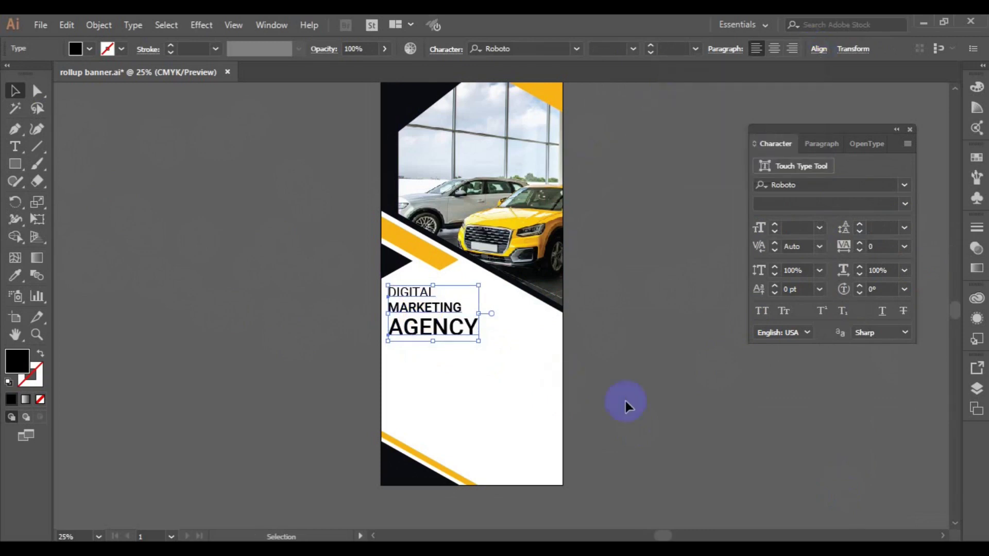
left_click(477, 400)
Set AGENCY to Roboto Black and fill it with the golden yellow sampled from the diagonal bar.
left_click(454, 322)
left_click(904, 204)
left_click(789, 382)
left_click(15, 276)
left_click(419, 242)
left_click(15, 91)
left_click(215, 293)
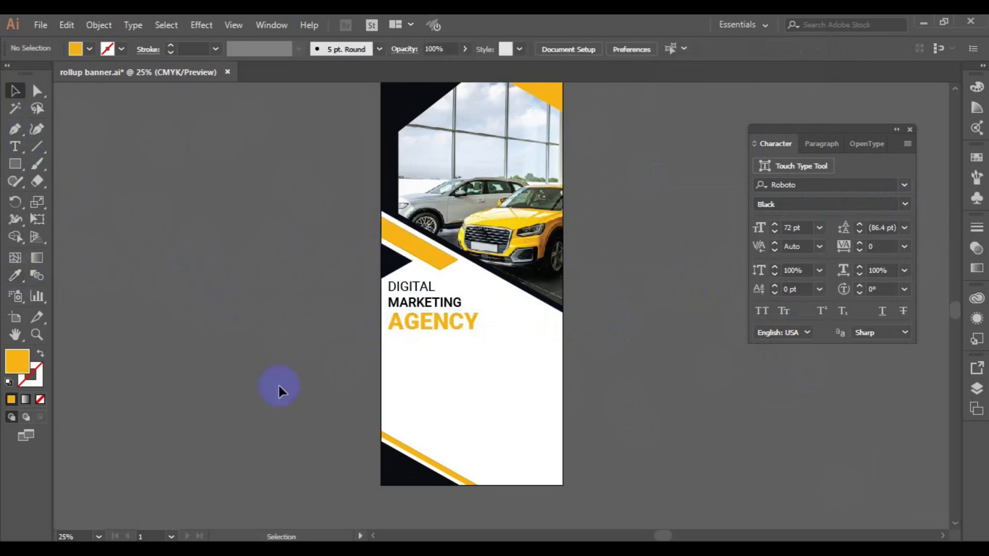
Draw a short horizontal unfilled line with a golden-yellow stroke beneath AGENCY and set its weight to 7 pt.
key("p")
left_click(75, 48)
left_click(9, 73)
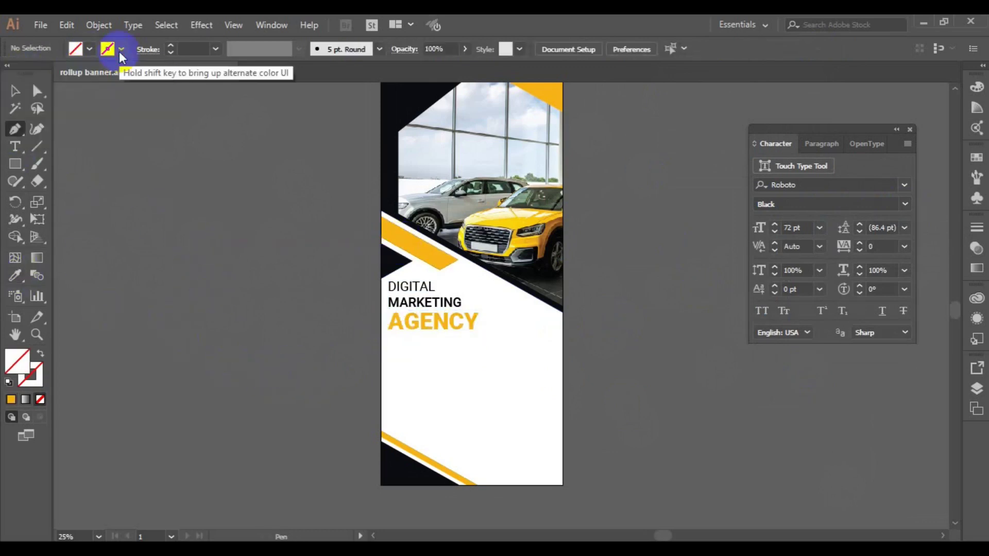
left_click(387, 335)
left_click(429, 334)
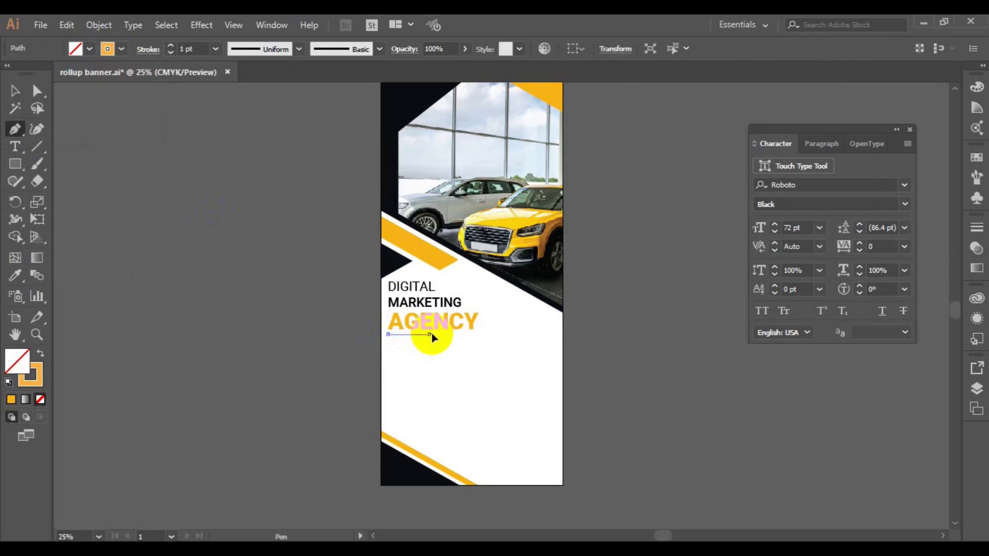
left_click(14, 91)
left_click(404, 334)
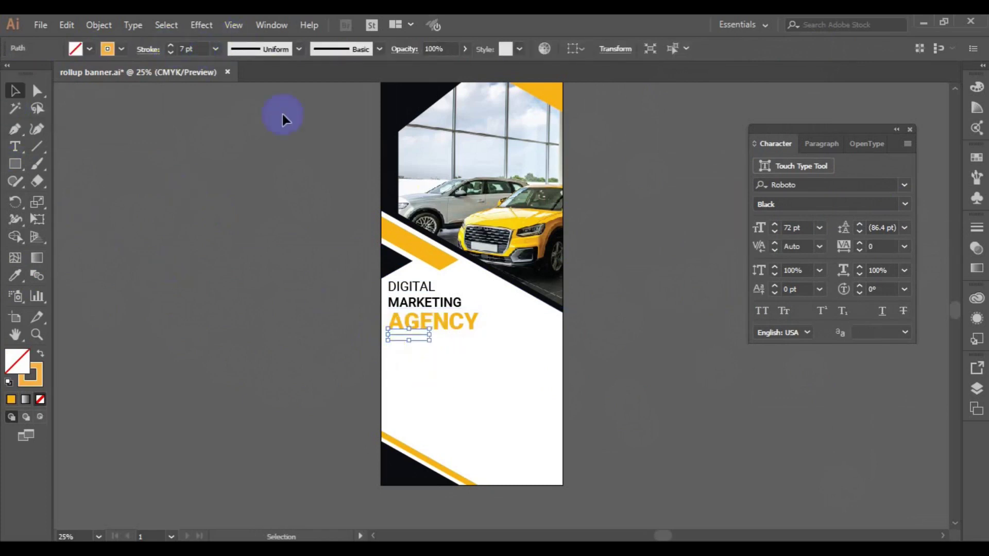
Left-align the golden line with AGENCY and the DIGITAL MARKETING heading.
left_click(429, 315, "shift")
left_click(393, 302, "shift")
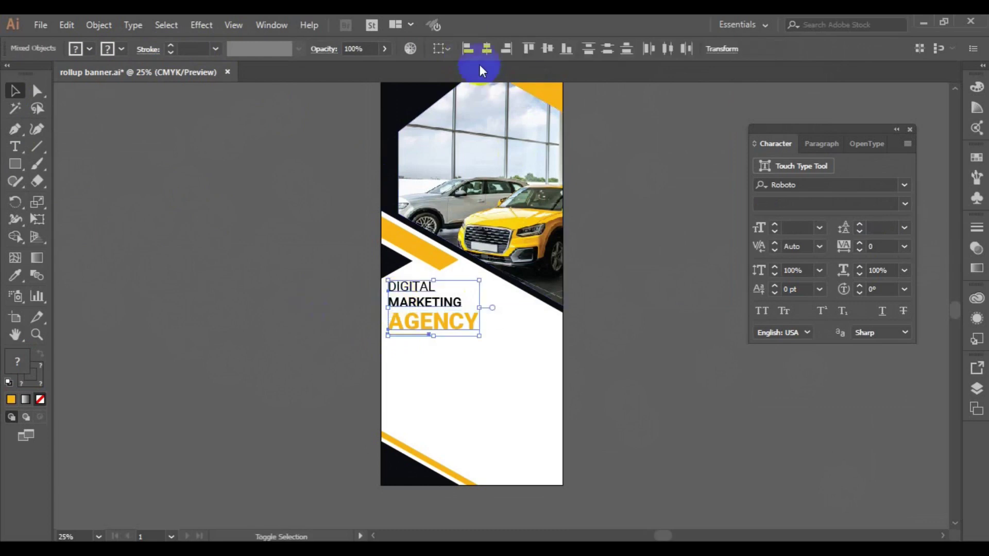
left_click(296, 221)
Select only the golden line under AGENCY and set its stroke weight to 10 pt.
left_click(394, 321)
left_click(99, 26)
left_click(165, 76)
left_click_drag(371, 341, 426, 337)
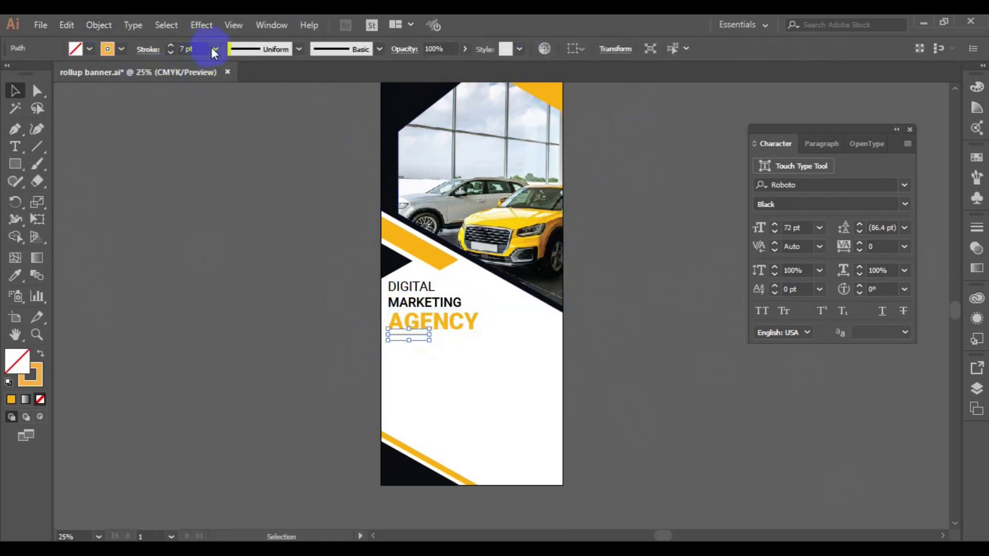
left_click(271, 345)
Create a text area about 11.94 by 2.06 in below the golden line with a Lorem ipsum paragraph in Roboto Regular, 36 pt.
key("t")
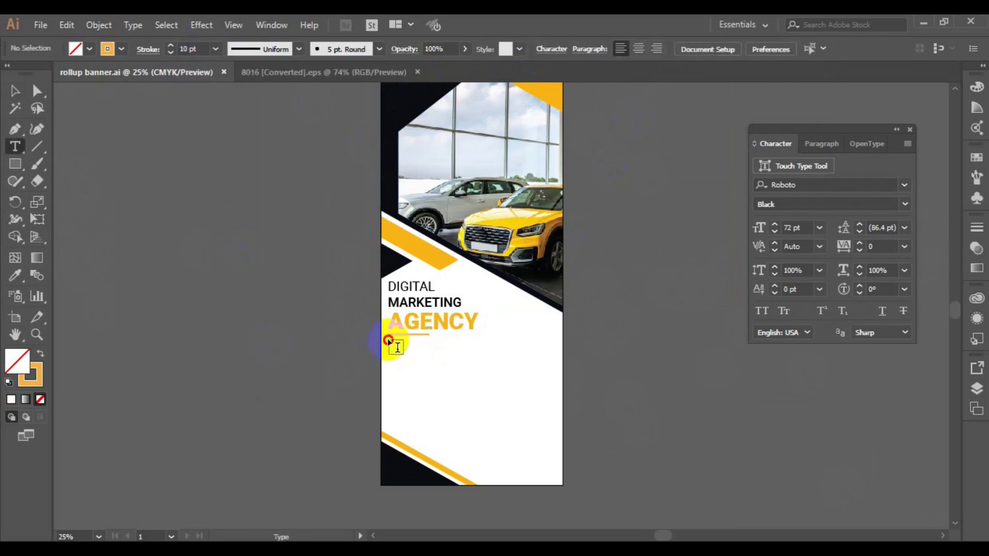
left_click_drag(388, 341, 545, 368)
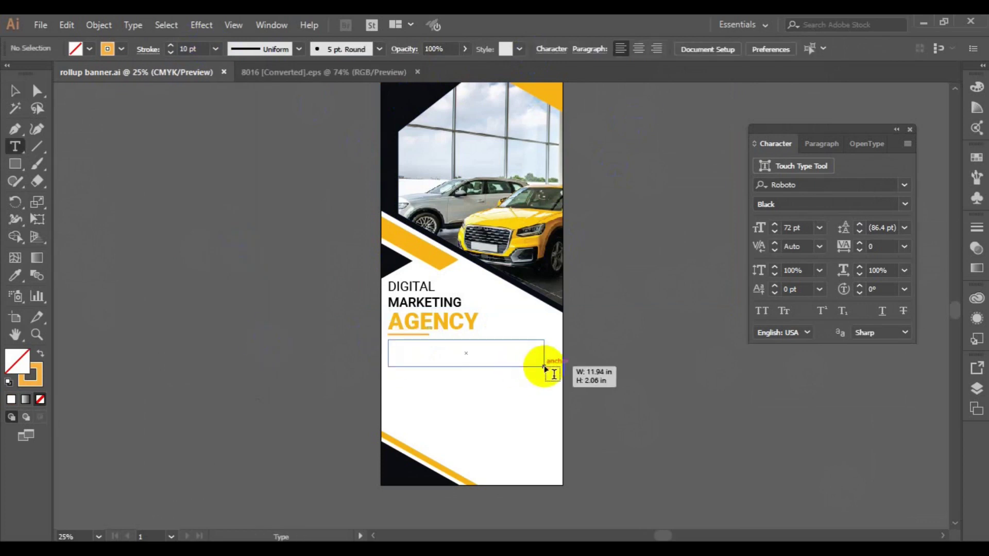
left_click(634, 49)
left_click(618, 126)
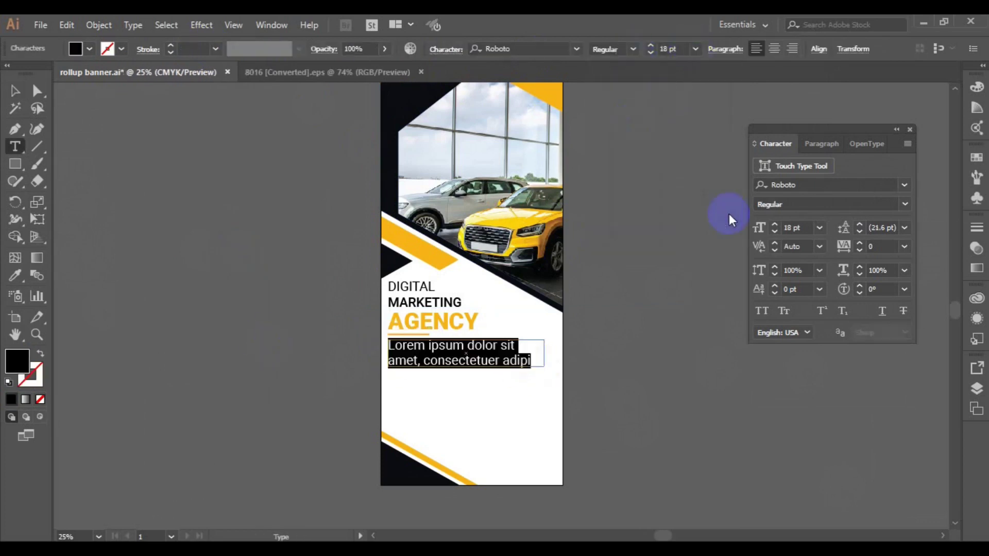
left_click(695, 48)
left_click(713, 265)
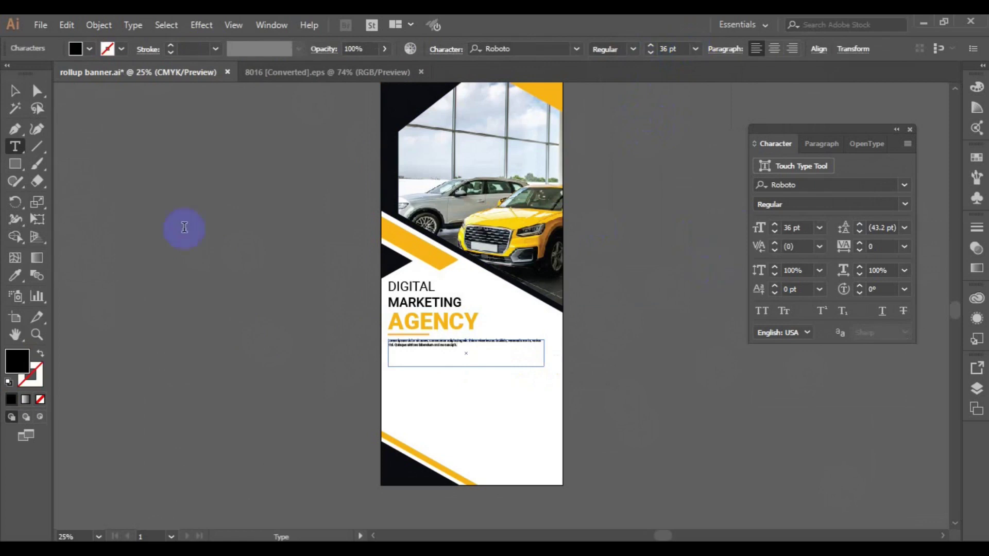
Try the Lorem ipsum paragraph at a size of 24 pt.
key("Escape")
left_click(695, 49)
left_click(708, 256)
left_click(695, 49)
left_click(713, 254)
left_click(700, 317)
Set the Lorem ipsum paragraph to 36 pt and widen its text frame slightly.
left_click(521, 341)
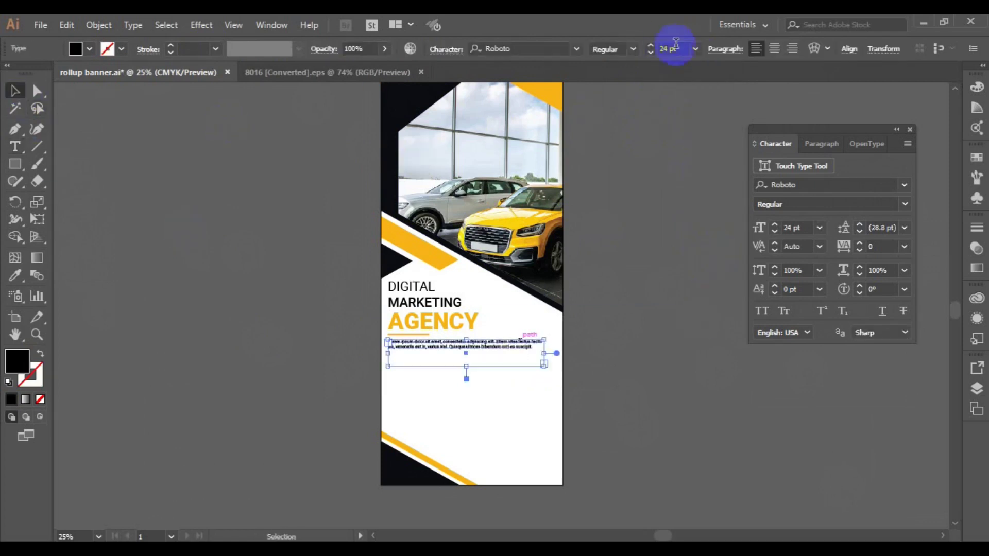
left_click(695, 49)
left_click(719, 258)
left_click(15, 146)
left_click(541, 347)
key("Escape")
left_click_drag(544, 352, 556, 353)
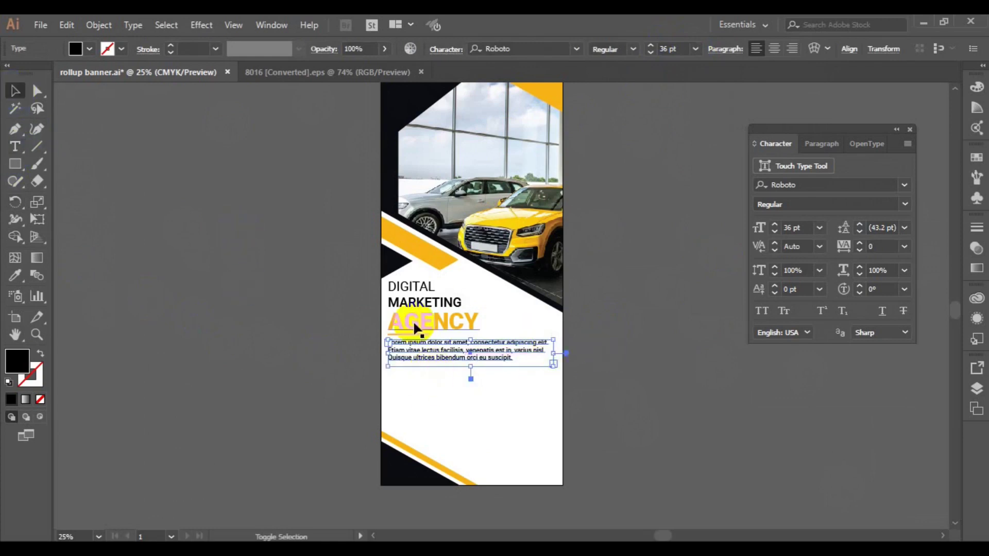
Align the left edges of the paragraph, golden line, AGENCY and DIGITAL MARKETING heading.
left_click(413, 320, "shift")
left_click(818, 48)
left_click(492, 321)
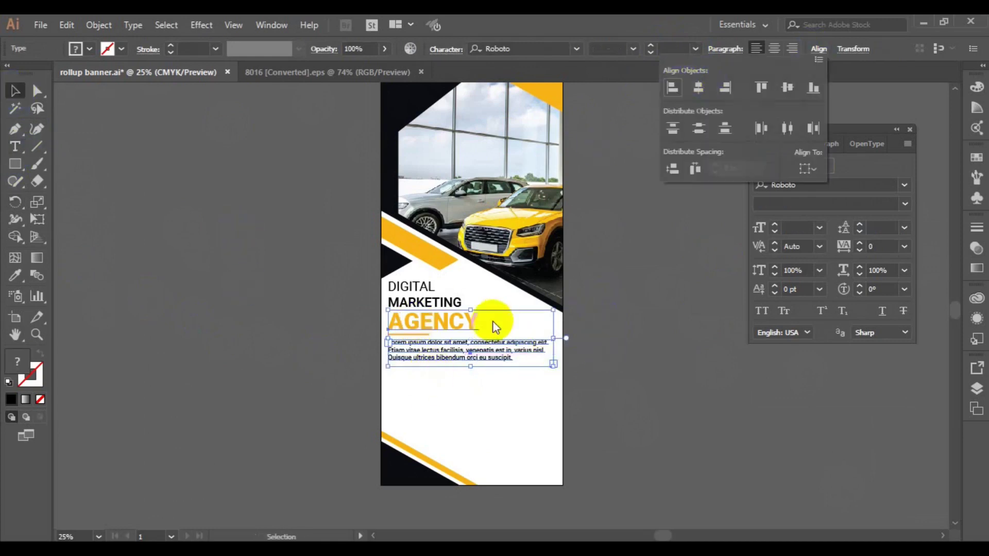
left_click(420, 332)
left_click(450, 316, "shift")
left_click(411, 285, "shift")
left_click(471, 49)
Group the heading, AGENCY and golden line, left-align the group with the paragraph and nudge them slightly up.
key("ctrl+g")
left_click(497, 347, "shift")
left_click(469, 50)
left_click(287, 332)
left_click(417, 355)
left_click(416, 321, "shift")
left_click(196, 358)
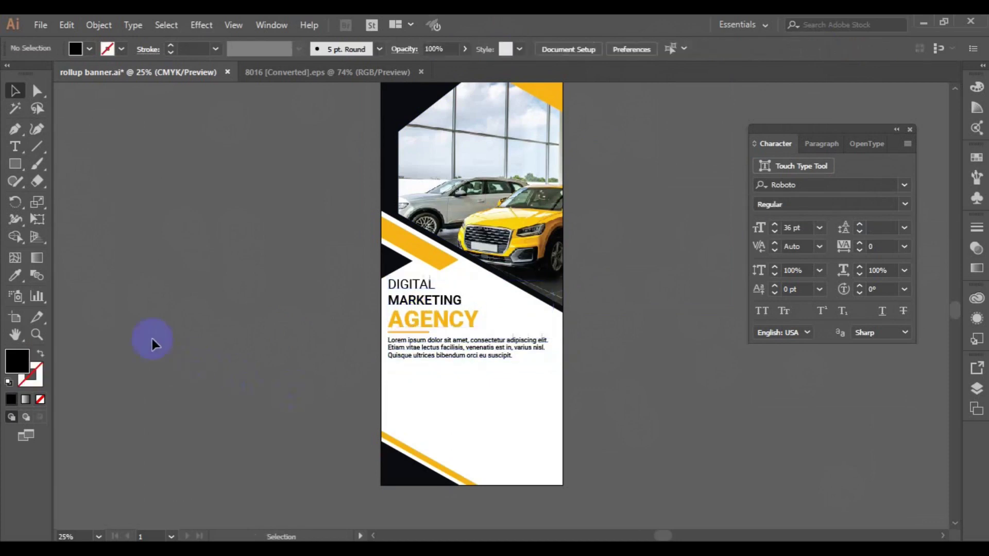
Create a small centred Lorem ipsum text area beside the banner and trim it to end at "adipiscing elit, sed".
key("t")
left_click_drag(280, 409, 284, 397)
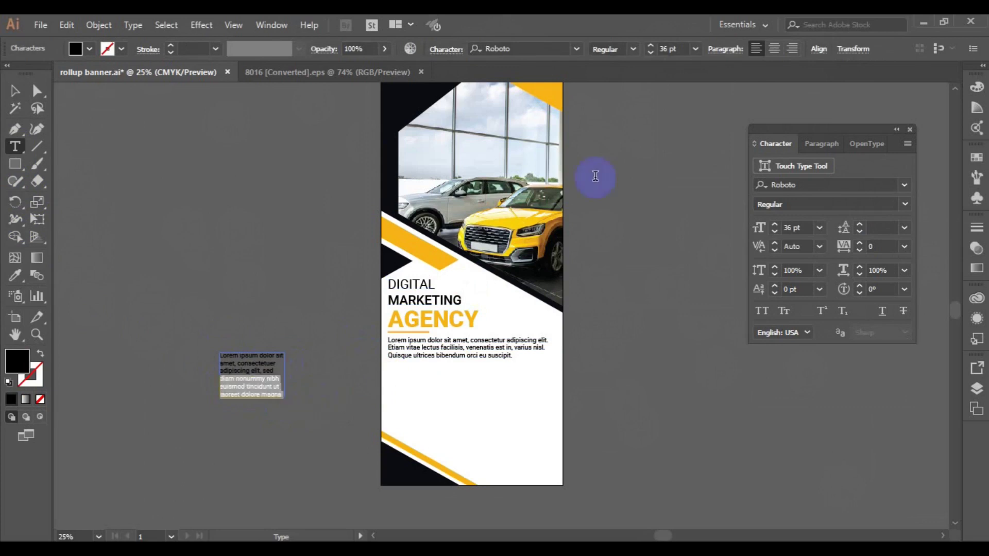
key("BackSpace")
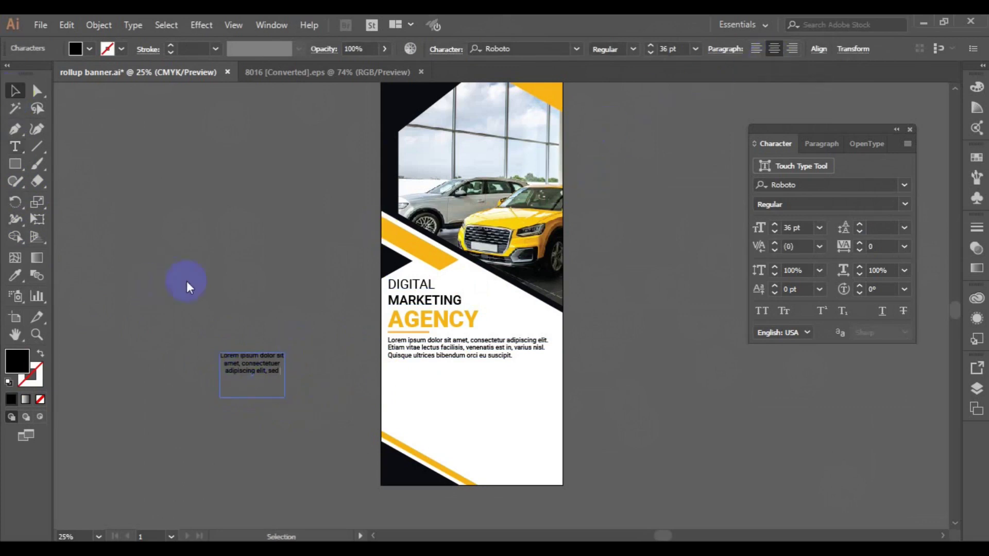
Move the small centred text below the paragraph near the banner's left edge and resize its frame to hold three lines.
left_click(15, 93)
left_click(253, 383)
left_click_drag(256, 375, 441, 398)
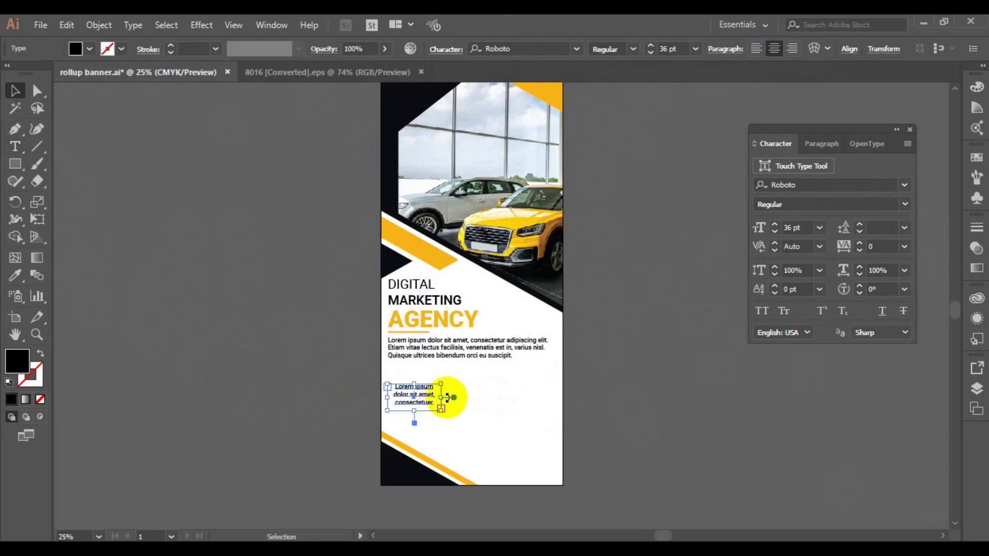
left_click(315, 73)
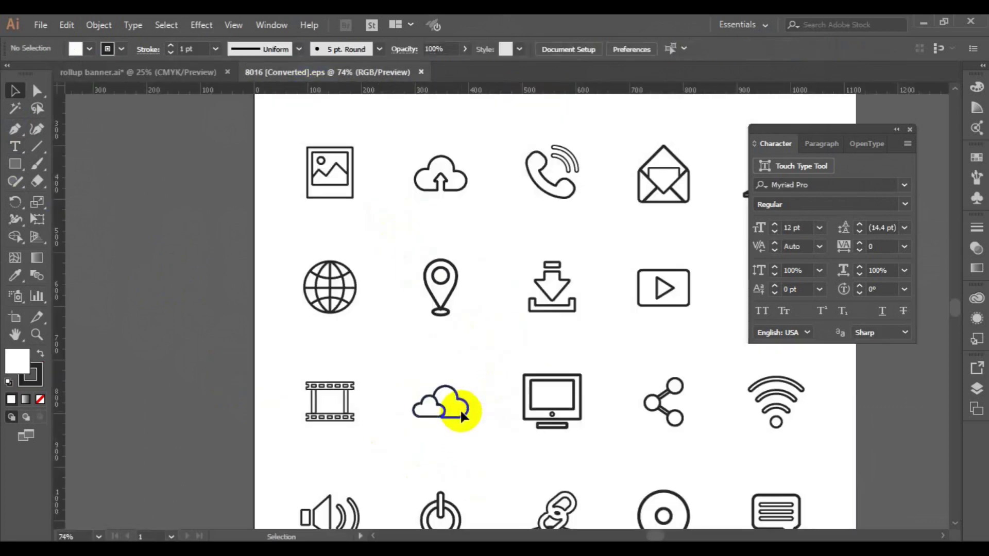
left_click(192, 72)
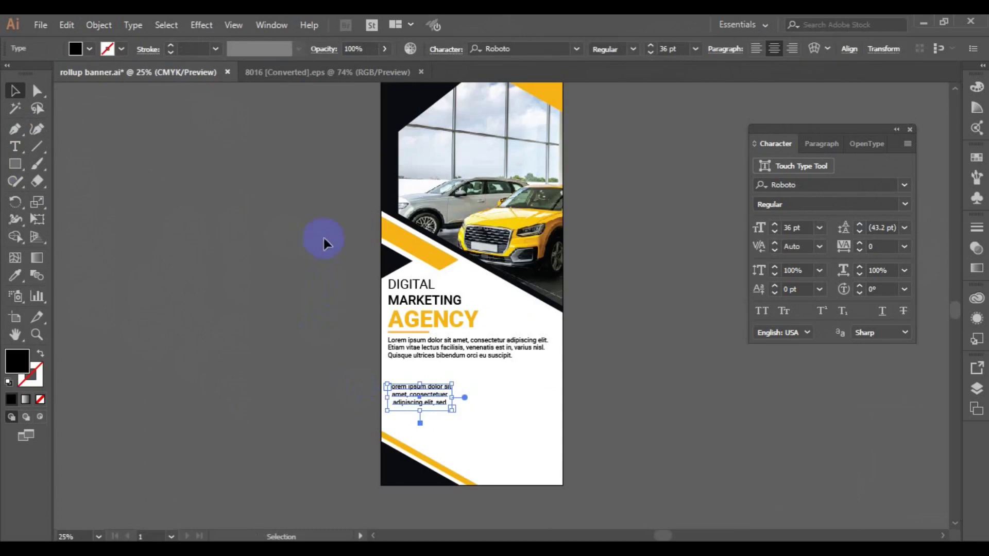
Copy the double-cloud icon from 8016 [Converted].eps into the banner and place it above the small three-line text.
left_click(315, 73)
left_click(437, 417)
left_click(170, 72)
left_click(298, 353)
key("ctrl+v")
left_click_drag(503, 309, 413, 375)
Add the text BUSINESS beside the banner in Roboto Black, filled with the golden yellow sampled from the diagonal bar.
key("ctrl+plus")
left_click(15, 147)
left_click(389, 340)
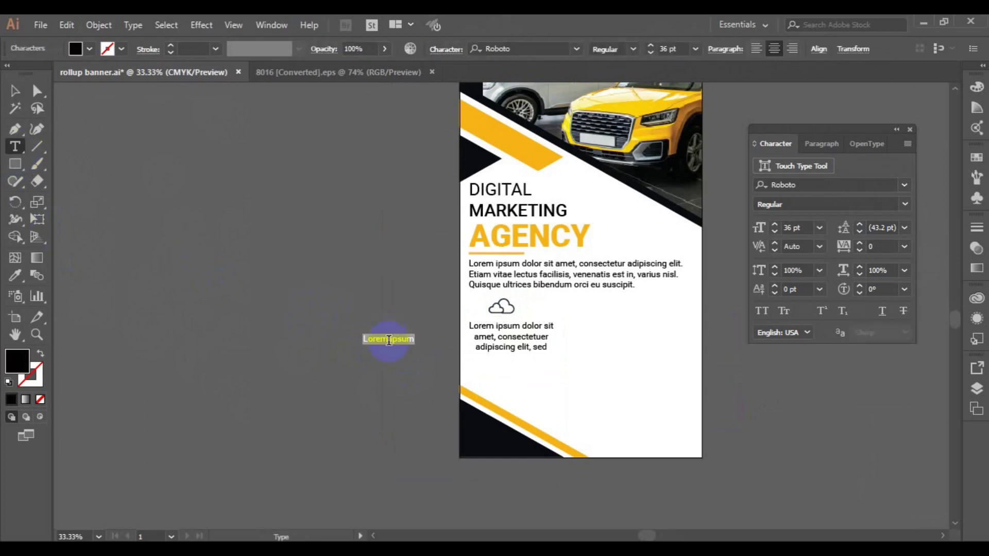
type("BUSINESS")
left_click(14, 95)
left_click(634, 49)
left_click(615, 224)
left_click(15, 276)
left_click(503, 141)
Move BUSINESS between the cloud icon and the three-line text and set it to 48 pt.
key("v")
left_click_drag(389, 339, 504, 319)
left_click(696, 49)
left_click(722, 276)
Centre BUSINESS and the three-line text horizontally on each other.
left_click(511, 341, "shift")
left_click(810, 50)
left_click(712, 82)
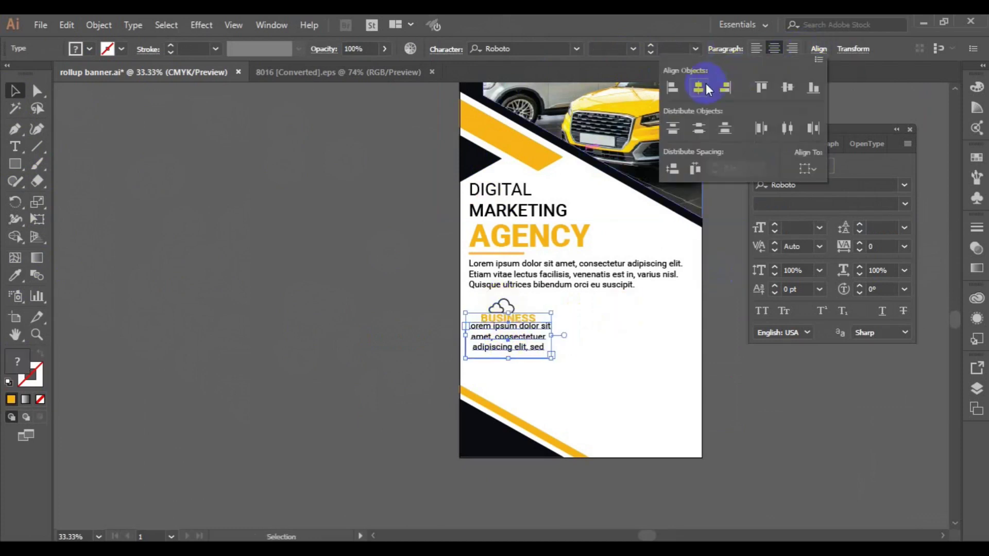
left_click(446, 306)
Nudge BUSINESS and its three-line text down from the cloud icon and group them.
left_click(511, 324)
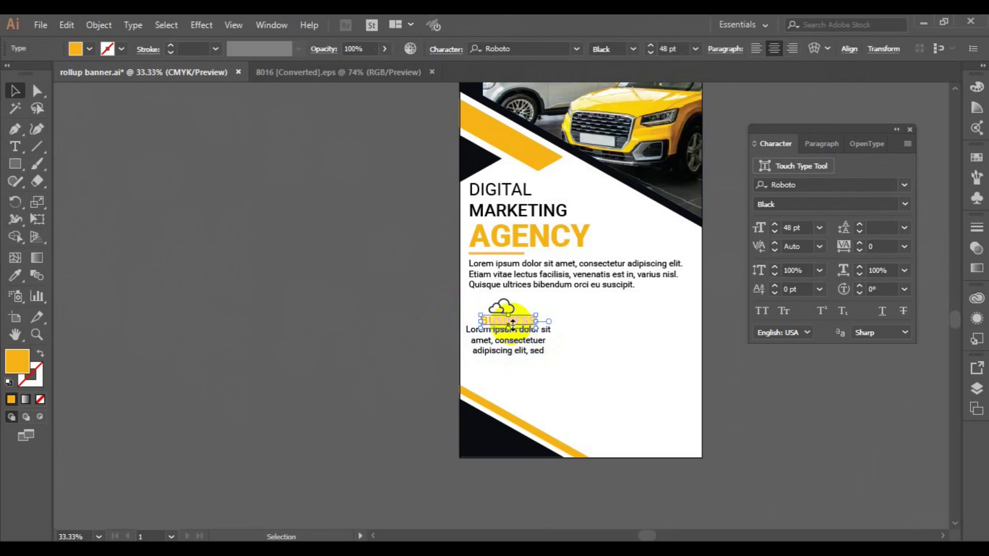
left_click(508, 346, "shift")
key("shift+Down")
key("ctrl+g")
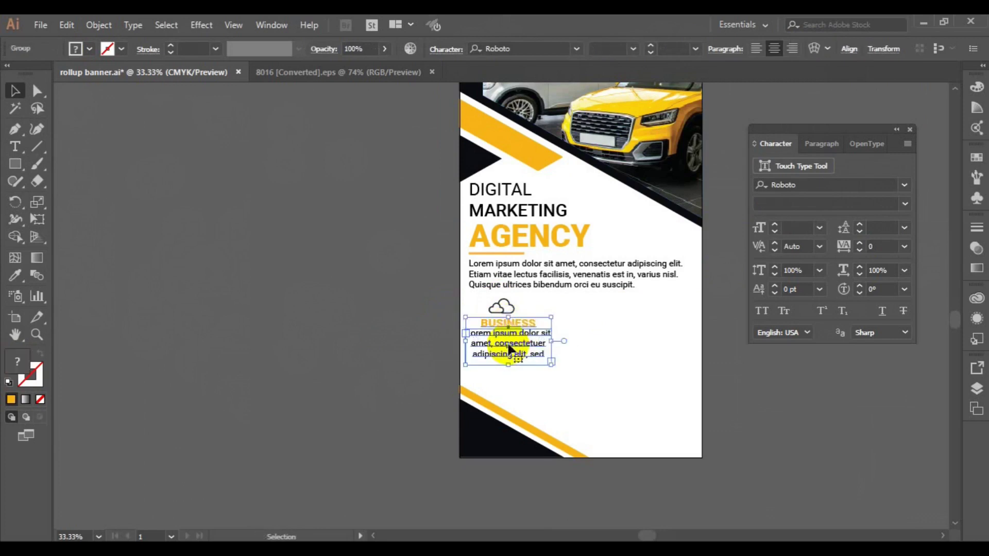
Enlarge the cloud icon slightly and centre it horizontally above the BUSINESS text group.
left_click(501, 307, "shift")
left_click(419, 312)
left_click(507, 312)
left_click_drag(515, 313, 525, 320)
left_click(509, 351)
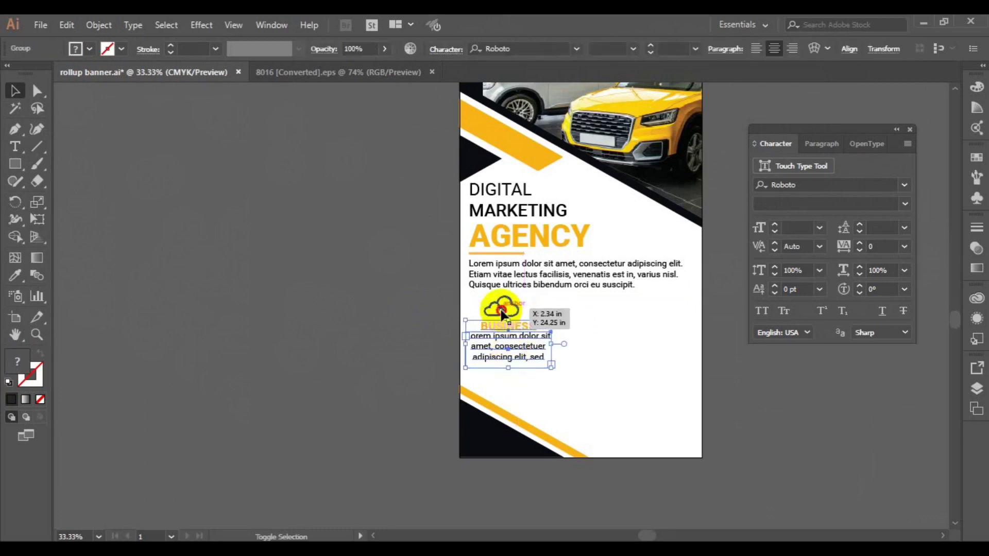
left_click(501, 310, "shift")
left_click(487, 49)
left_click(367, 271)
Duplicate the cloud icon and BUSINESS block across the banner to make a row of three.
left_click(493, 344)
left_click(504, 308, "shift")
left_click_drag(501, 323, 605, 335)
key("ctrl+z")
left_click_drag(521, 342, 718, 335)
Select all three BUSINESS blocks and scale them down together to fit within the banner's width.
left_click(576, 356, "shift")
left_click(518, 351, "shift")
left_click_drag(753, 365, 716, 350)
left_click(638, 420)
Draw an unfilled green-stroked rectangle across the banner's full width around the three BUSINESS blocks.
left_click(15, 163)
left_click(121, 49)
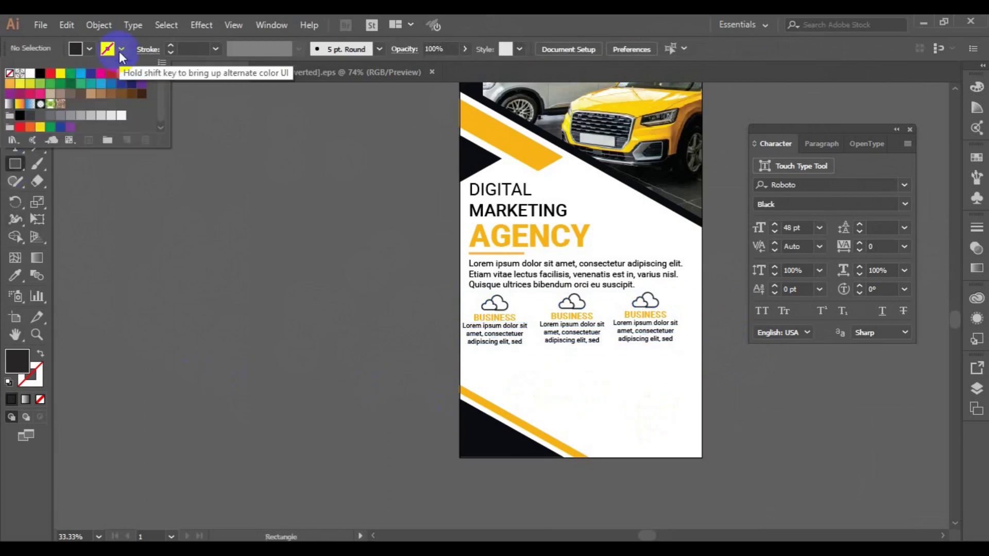
left_click(71, 74)
left_click(90, 49)
left_click(10, 74)
left_click(613, 362)
left_click_drag(460, 292, 702, 377)
Centre the row of BUSINESS blocks horizontally within the green rectangle.
left_click(15, 90)
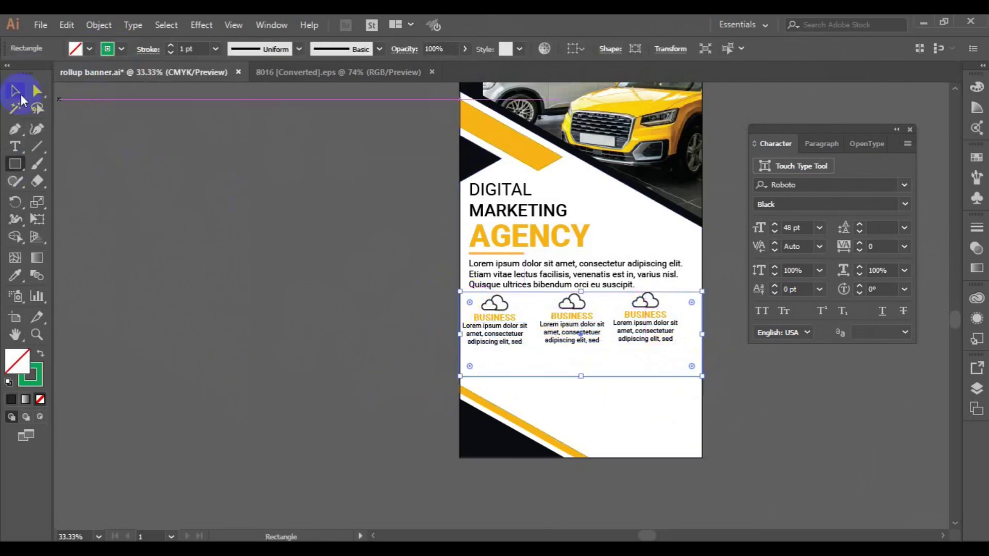
left_click(512, 335, "shift")
left_click(487, 54)
left_click(504, 56)
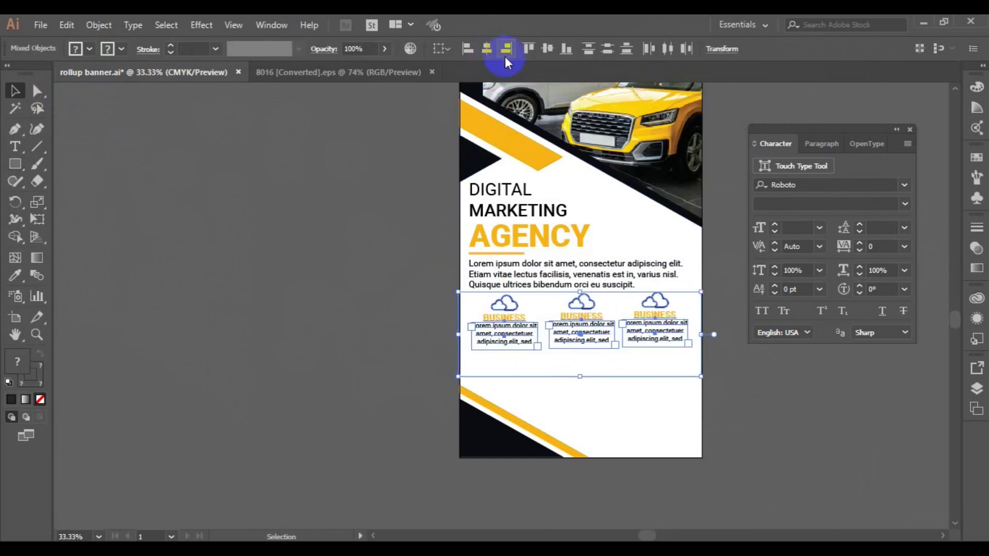
Delete the green guide rectangle and enlarge the row of three BUSINESS blocks slightly.
left_click(574, 408)
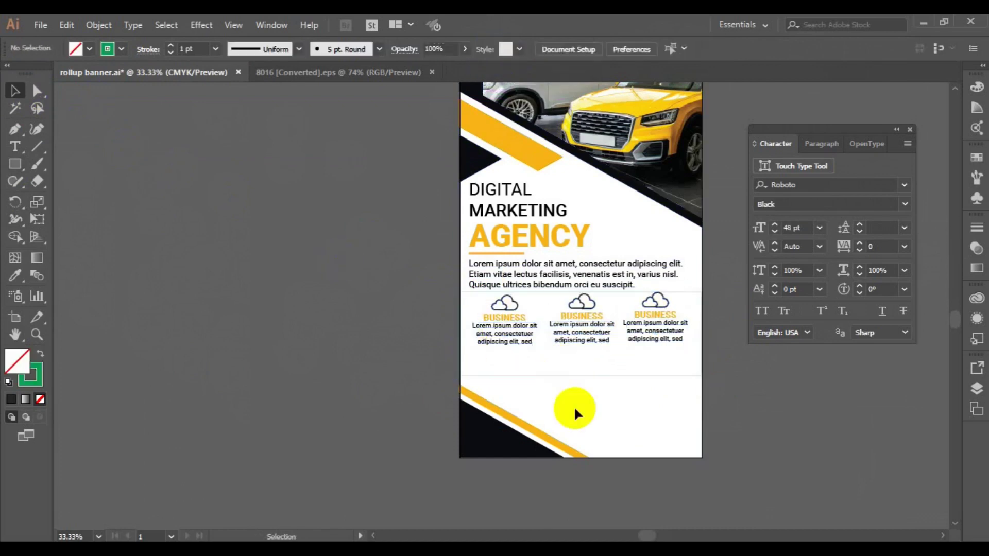
left_click(577, 337)
left_click_drag(688, 351, 695, 356)
left_click(363, 325)
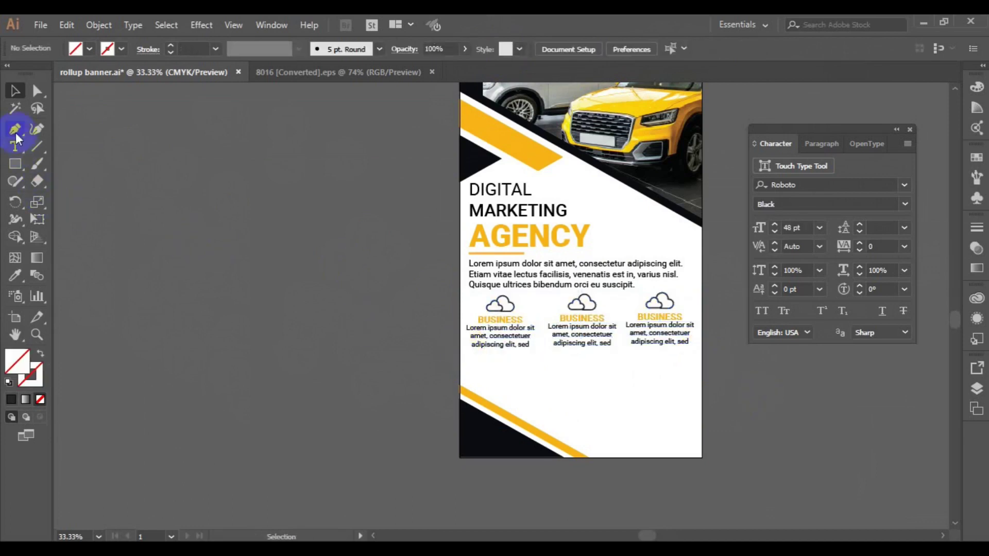
Draw a vertical black divider line between the first and second BUSINESS blocks with the Pen tool.
left_click(17, 134)
left_click(121, 48)
left_click(47, 75)
left_click(561, 283)
left_click(538, 301)
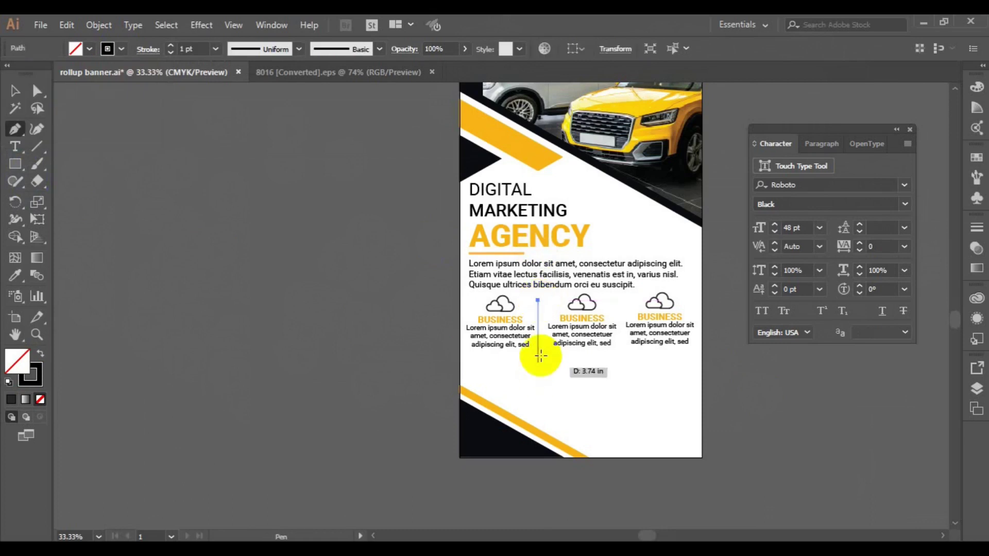
left_click(540, 347, "shift")
left_click(606, 373, "ctrl")
left_click(16, 91)
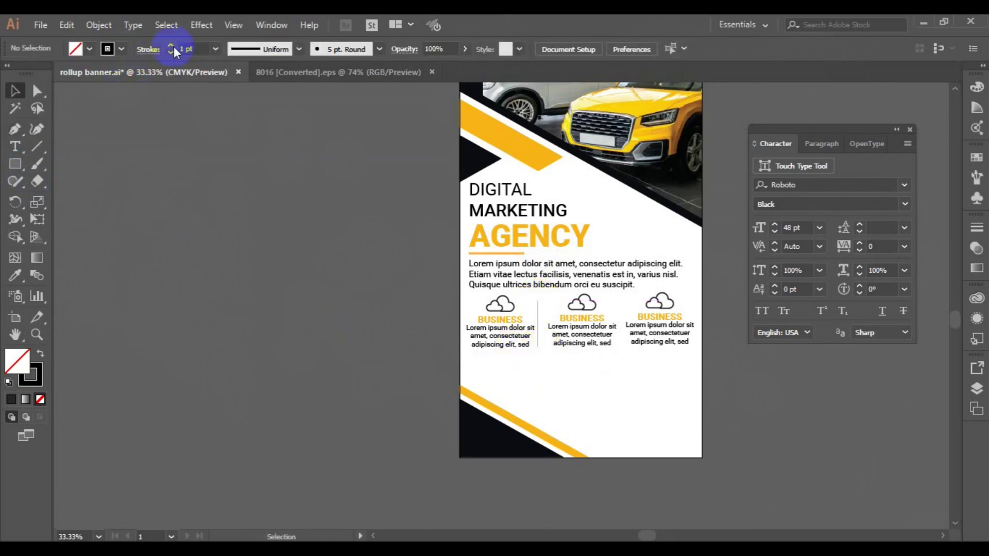
Set the divider's stroke to 6 pt and apply the width profile tapered at both ends.
left_click(535, 312)
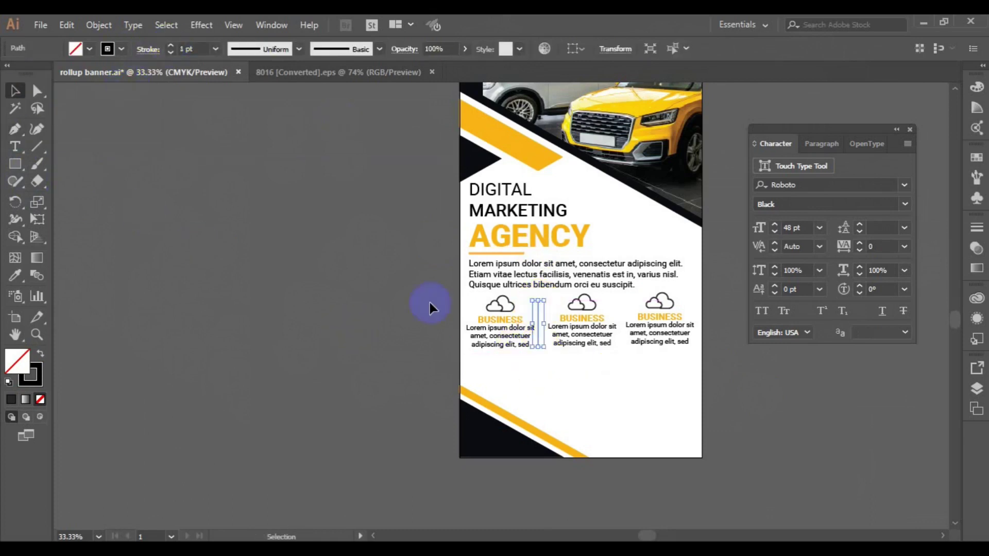
left_click(171, 45)
left_click(171, 44)
left_click(170, 45)
left_click(171, 45)
left_click(170, 45)
left_click(299, 49)
left_click(276, 95)
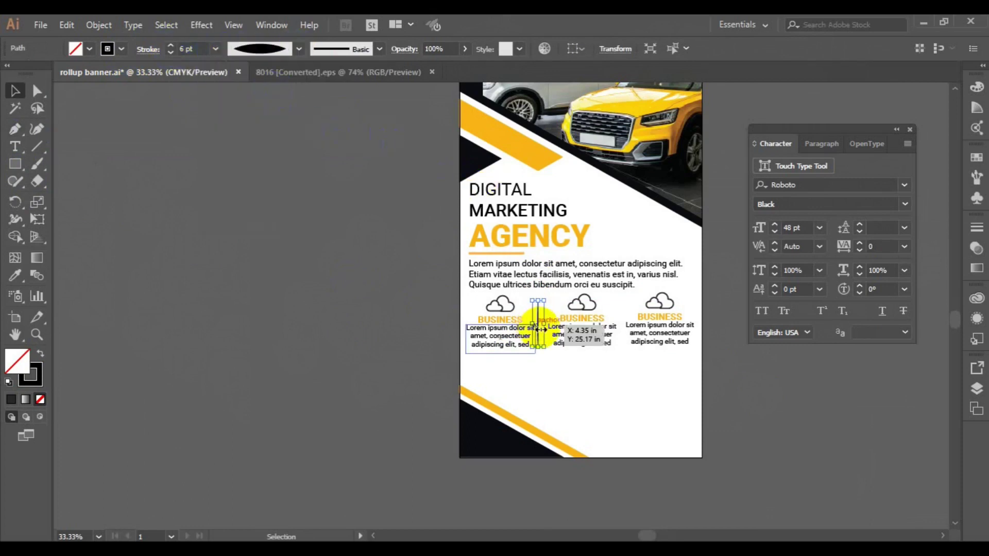
Duplicate the divider between the second and third BUSINESS blocks and group both dividers.
left_click_drag(536, 311, 625, 318)
left_click(541, 349, "shift")
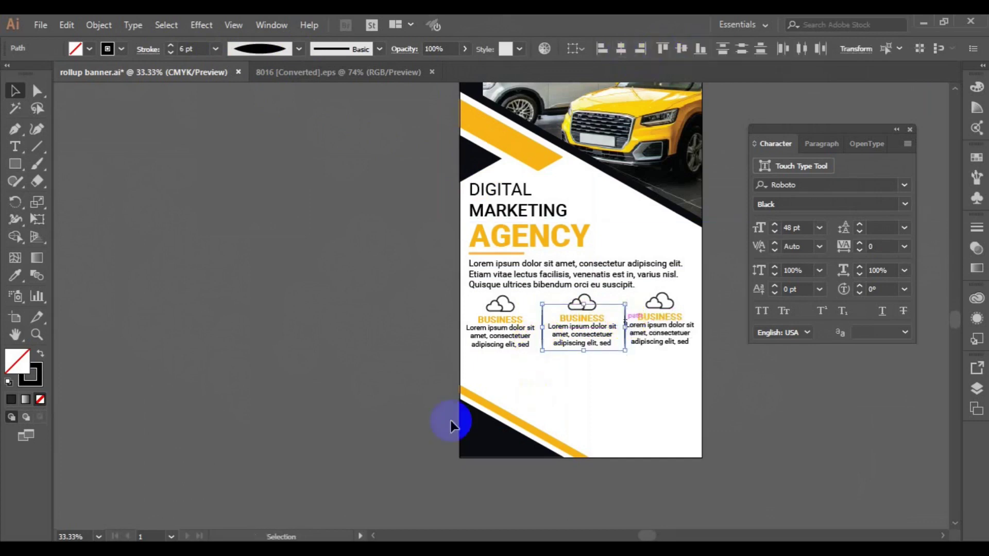
key("ctrl+g")
Centre the dividers horizontally with the row of BUSINESS blocks and group them together.
left_click(652, 337, "shift")
left_click(487, 51)
left_click(99, 24)
left_click(166, 61)
left_click(313, 335)
left_click(541, 340)
left_click(372, 363)
Draw an unfilled black-stroked rectangle spanning the banner's width around the divided row and centre the row horizontally in it.
key("m")
left_click_drag(460, 291, 703, 373)
left_click(14, 91)
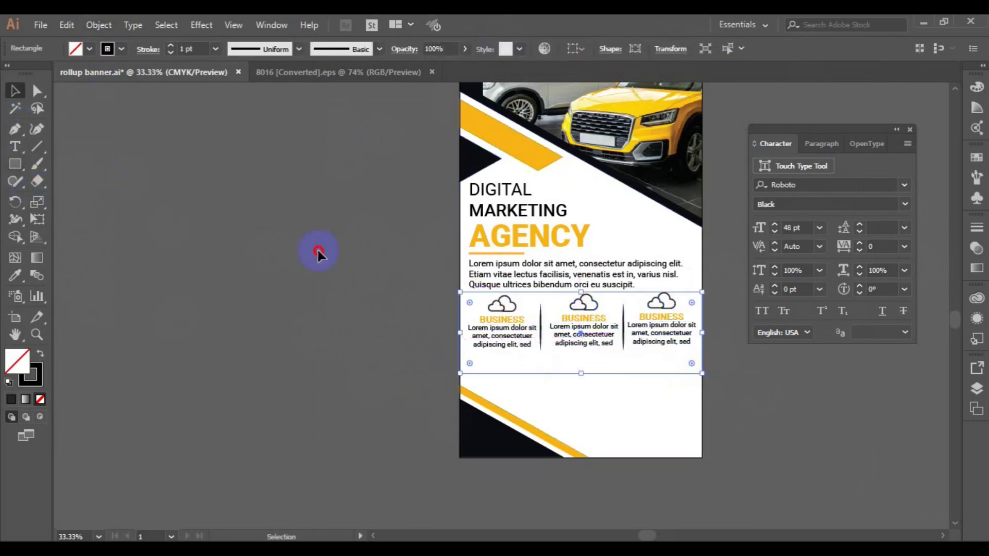
left_click(508, 335, "shift")
left_click(488, 49)
left_click(505, 370)
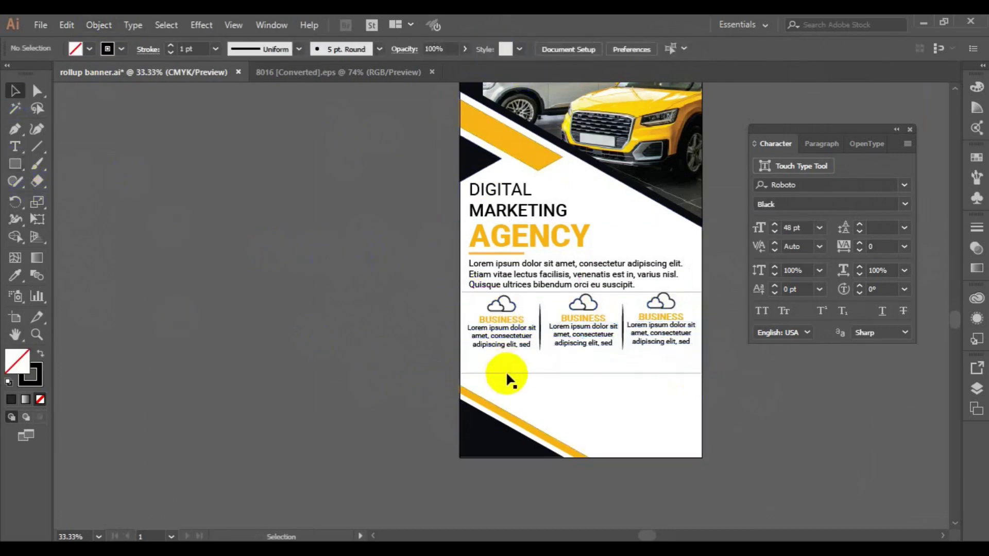
Remove the helper rectangle around the divided BUSINESS row and move the row slightly down.
left_click(508, 339)
left_click_drag(508, 339, 512, 347)
left_click(679, 411)
Add the text "Join with Us" below the BUSINESS row and colour "with Us" in the banner's orange.
key("t")
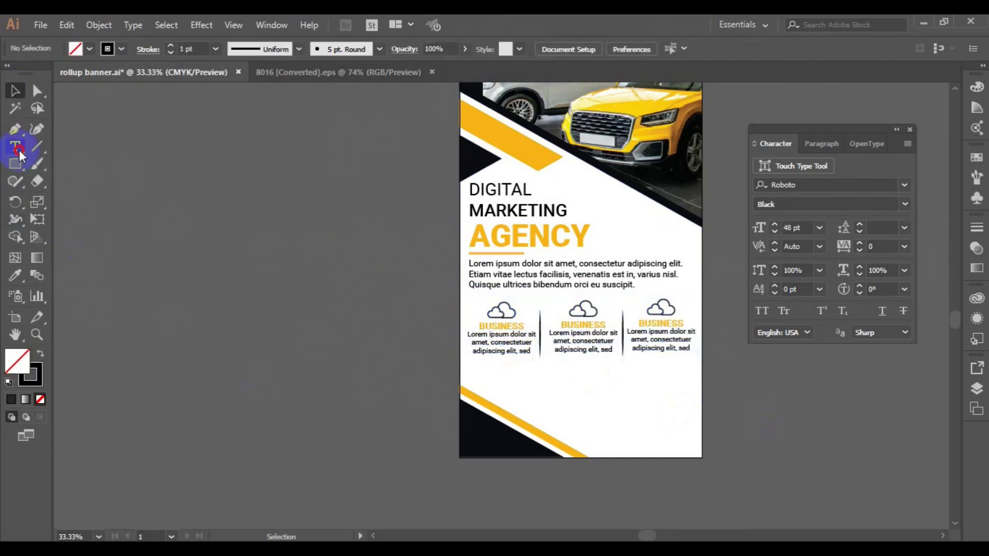
left_click(603, 393)
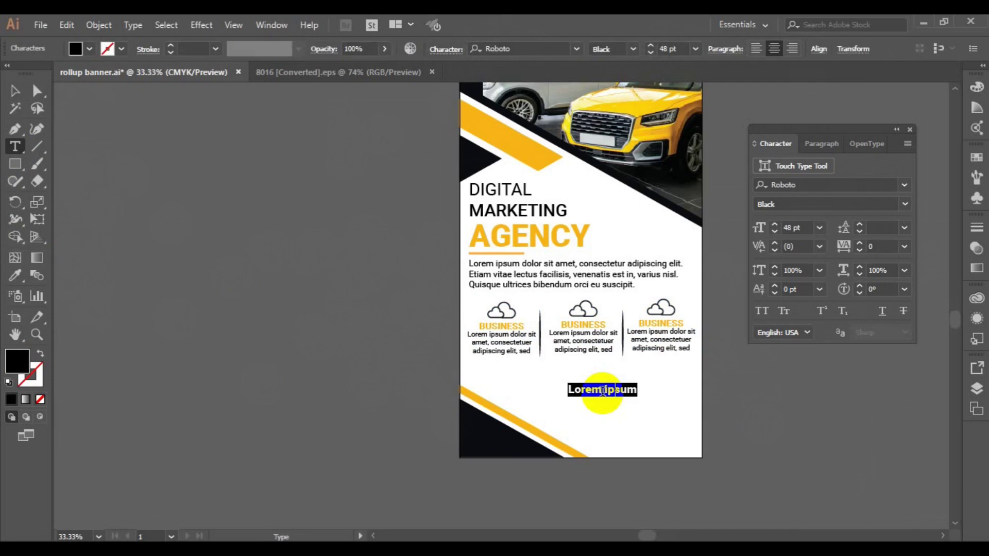
left_click_drag(603, 392, 594, 392)
left_click(16, 275)
left_click(481, 131)
Set "Join with Us" to Roboto Bold at 36 pt, move it to the banner's right edge and save the file.
key("v")
left_click(632, 49)
left_click(635, 190)
left_click(695, 49)
left_click(715, 243)
left_click(695, 49)
left_click(719, 263)
left_click_drag(606, 393, 676, 399)
left_click(743, 426)
key("ctrl+s")
key("ctrl+equal")
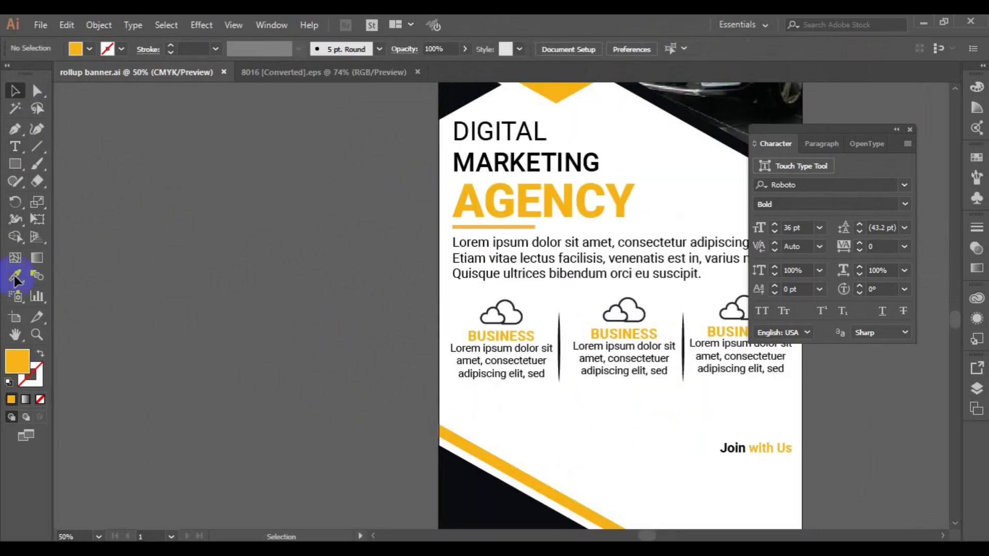
left_click(16, 336)
left_click_drag(677, 425, 499, 293)
left_click(17, 148)
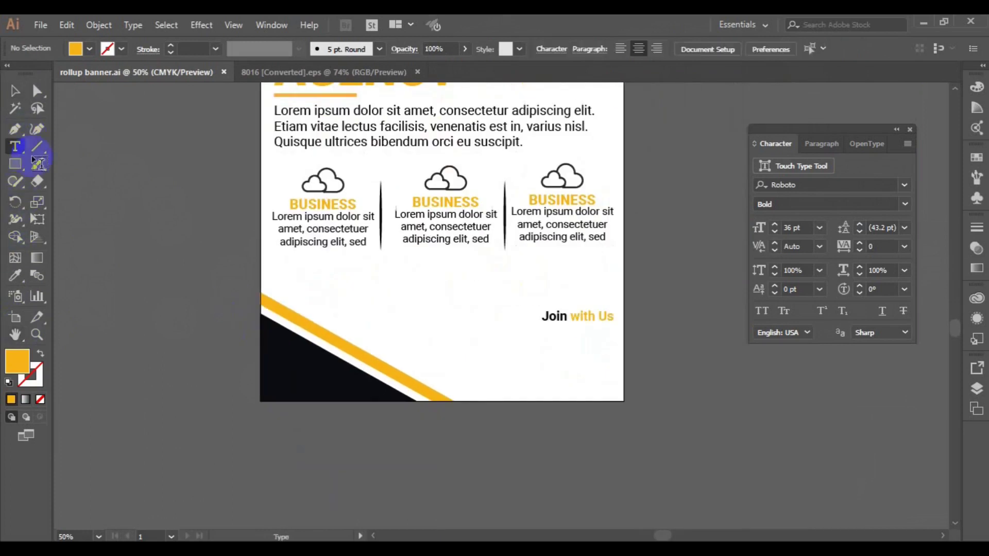
left_click(525, 356)
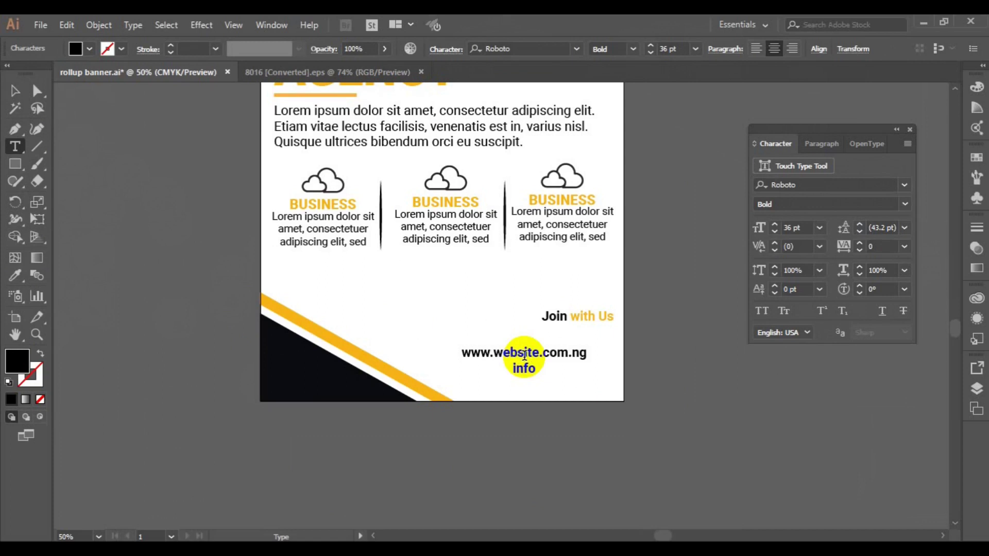
left_click(695, 49)
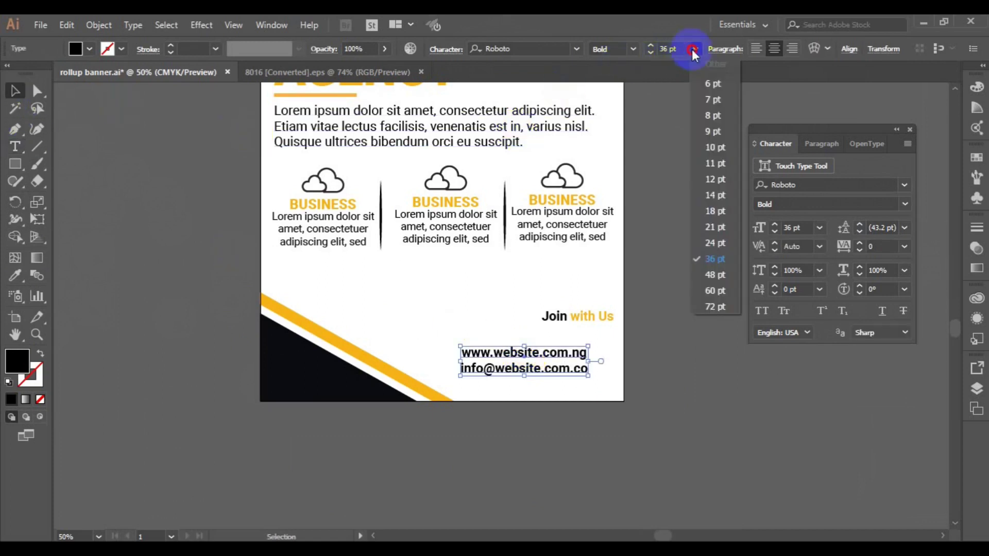
left_click(710, 238)
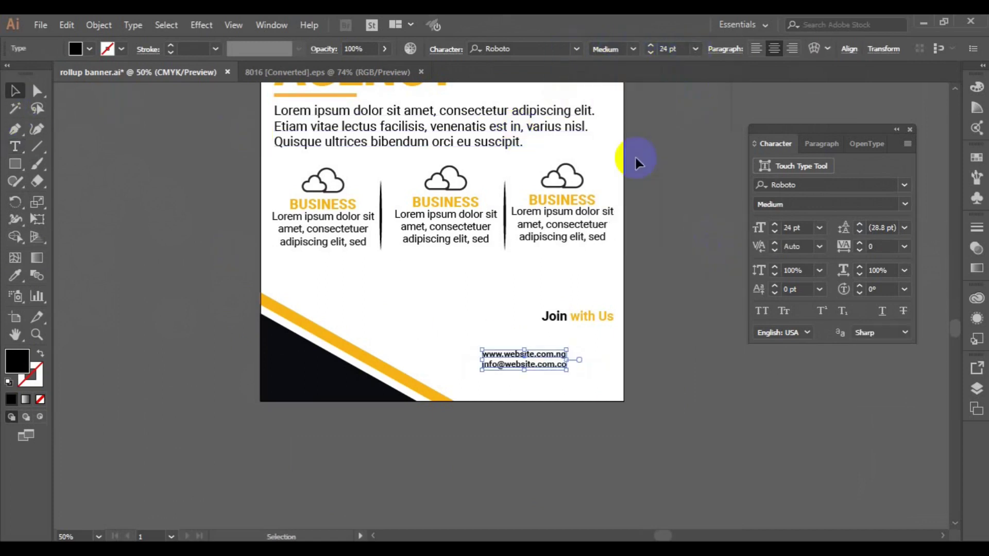
Remove the trailing ".co" from the e-mail line and right-align the contact text beneath "Join with Us".
key("t")
double_click(556, 364)
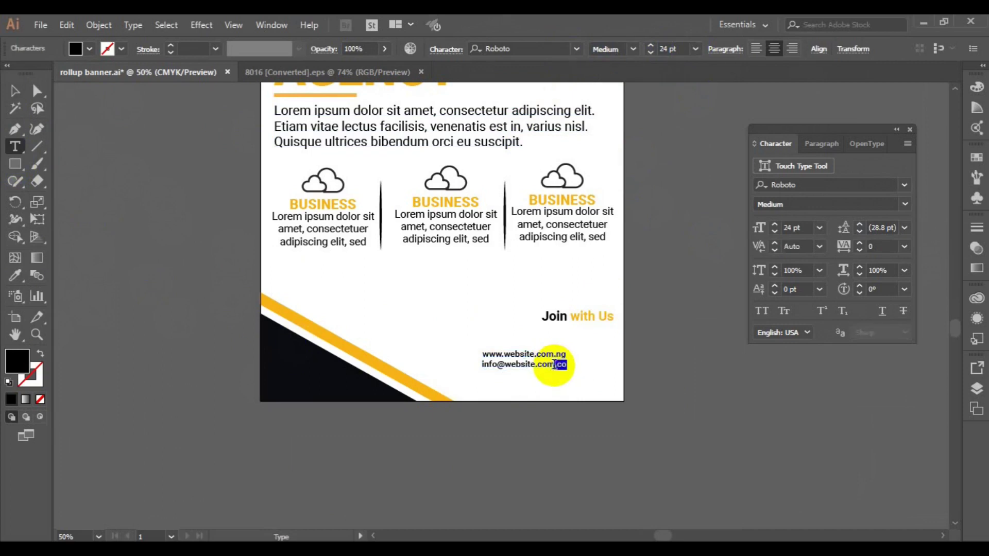
key("BackSpace")
key("Escape")
left_click(792, 49)
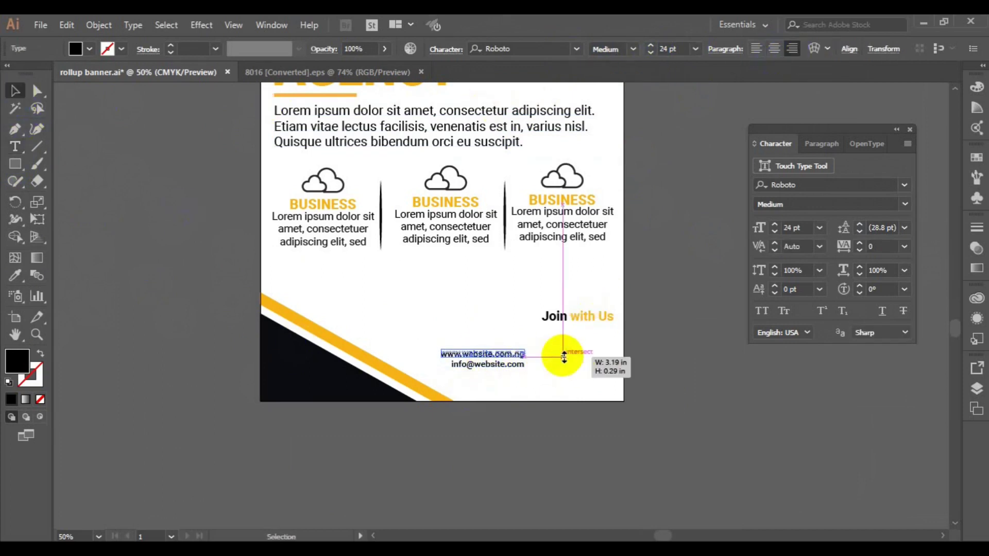
left_click_drag(494, 370, 579, 342)
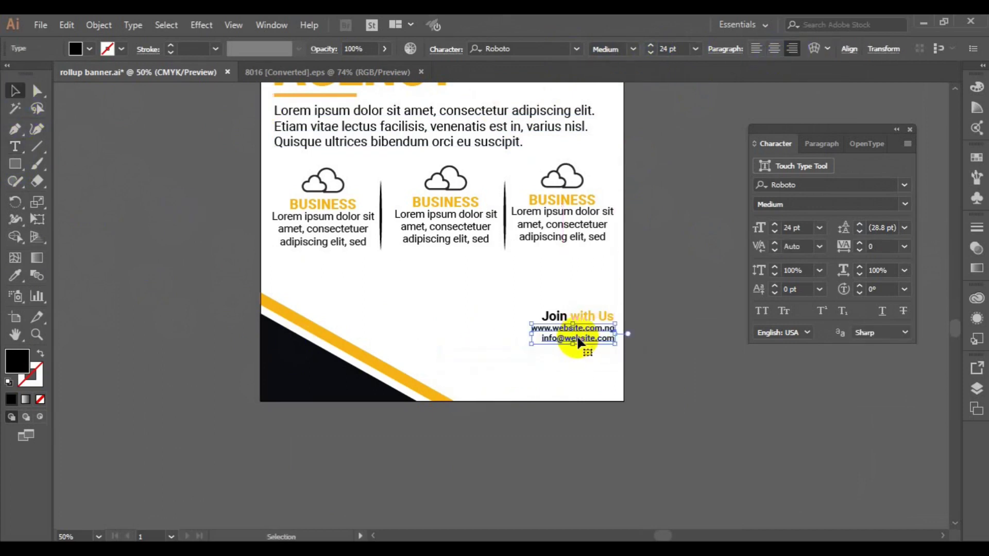
Add the third contact line "Your Address Goes Here,Zip Code." and move the text down to leave a gap under "Join with Us".
key("t")
left_click(610, 336)
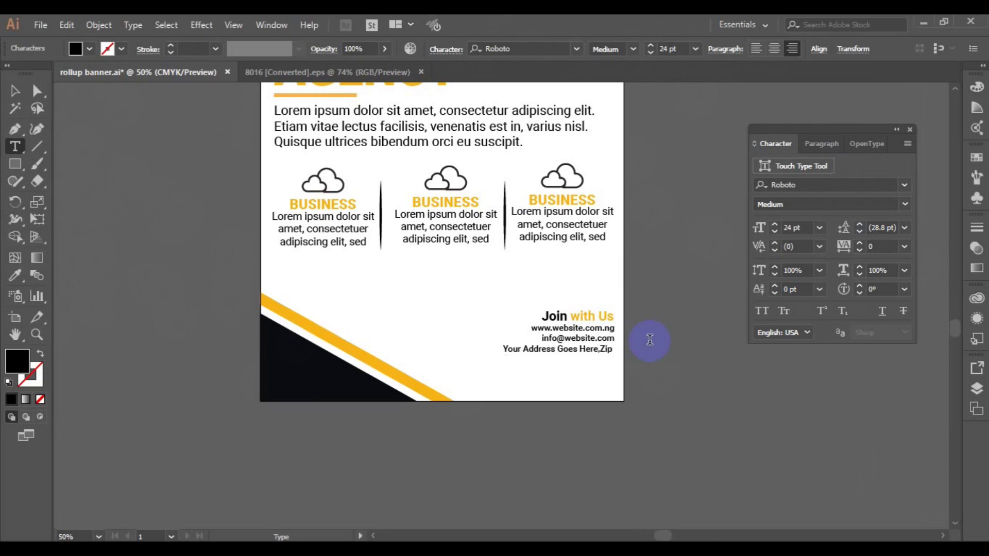
type(".")
left_click(15, 91)
left_click_drag(579, 339, 580, 349)
left_click(280, 361)
Draw a short horizontal line with the Pen tool under "with Us".
key("p")
left_click(573, 326)
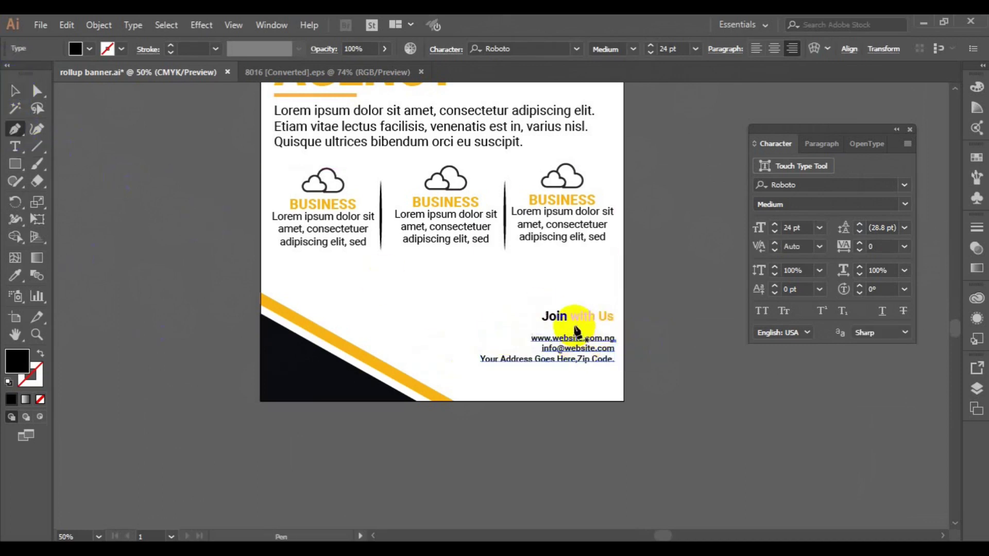
left_click(615, 326)
key("Escape")
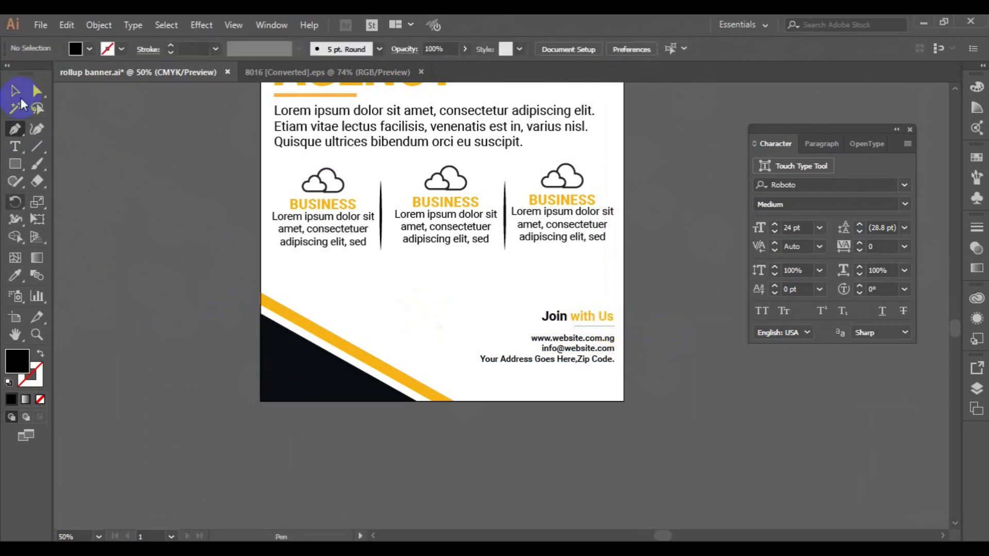
Give the short line under "with Us" a 6 pt black stroke and no fill.
left_click(15, 91)
left_click(594, 326)
left_click(121, 50)
left_click(40, 75)
left_click(90, 50)
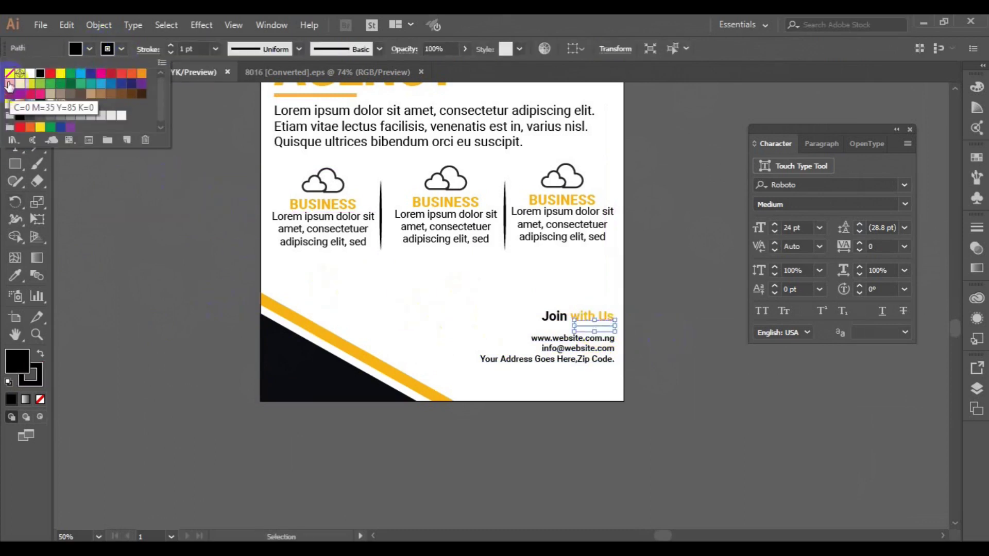
left_click(13, 75)
left_click(171, 46)
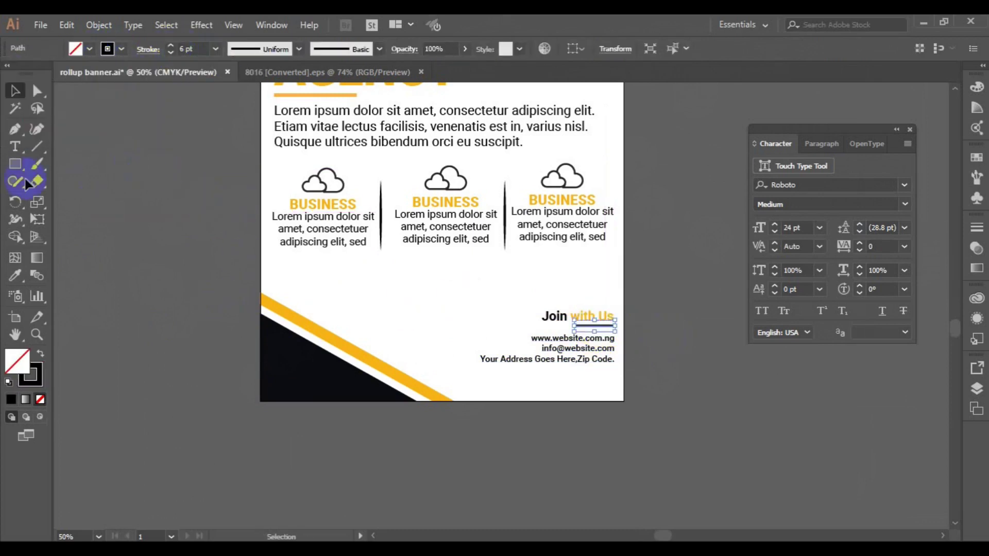
Try to recolour the short line by sampling the orange diagonal band with the Eyedropper.
left_click(15, 276)
left_click(276, 302)
left_click(15, 91)
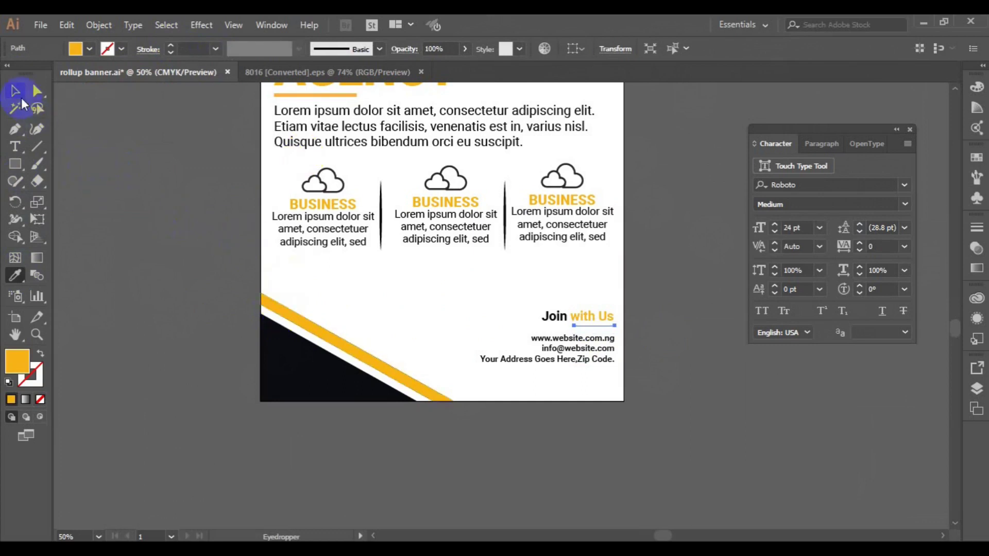
Give the short line a C=0 M=35 Y=85 K=0 orange stroke without fill and thicken the stroke.
left_click(121, 49)
left_click(10, 85)
left_click(90, 49)
left_click(9, 73)
left_click(171, 45)
Align the right edges of "Join with Us" and its orange line, and add the contact text to the selection.
left_click(552, 316, "shift")
left_click(506, 49)
left_click(618, 348, "shift")
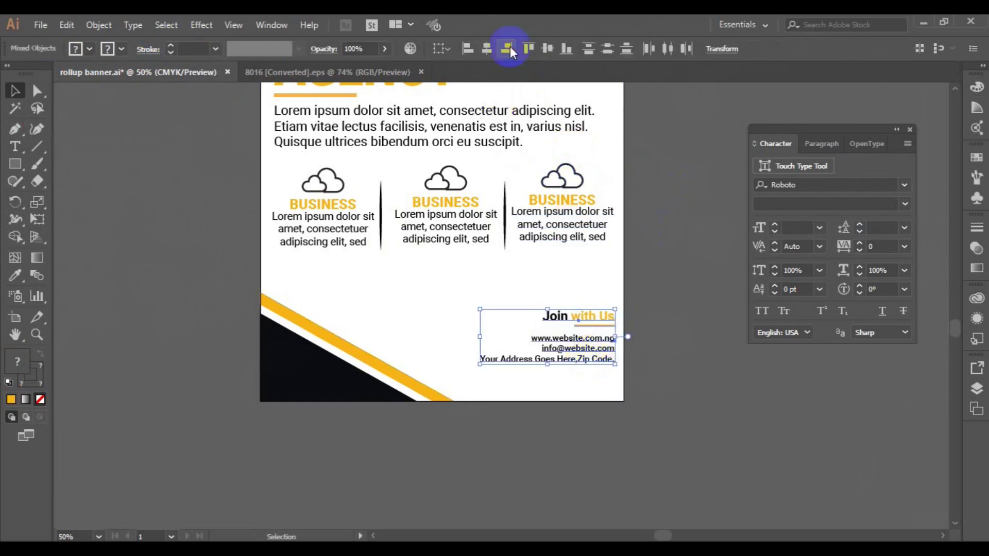
Group the text elements above "Join with Us" and nudge the heading, body text and divided row down together.
left_click(509, 234)
key("ctrl+minus")
key("ctrl+minus")
left_click(477, 262)
left_click(471, 306, "shift")
key("ctrl+g")
left_click(450, 238)
left_click(446, 266, "shift")
key("Down")
key("Down")
key("Down")
key("Down")
key("Down")
key("Down")
key("Down")
key("Down")
key("Down")
key("Down")
key("Down")
left_click(625, 309)
Copy the share icon from 8016 [Converted].eps and paste it into rollup banner.ai.
key("space")
left_click_drag(515, 211, 508, 422)
left_click(15, 91)
left_click(328, 72)
left_click(657, 406)
left_click(660, 407)
key("ctrl+c")
left_click(138, 73)
key("ctrl+v")
Colour the share icon in the banner's orange and place it on the dark shape at the banner's upper-left corner.
left_click(15, 276)
left_click(546, 211)
key("v")
left_click_drag(501, 303, 425, 210)
left_click(656, 413)
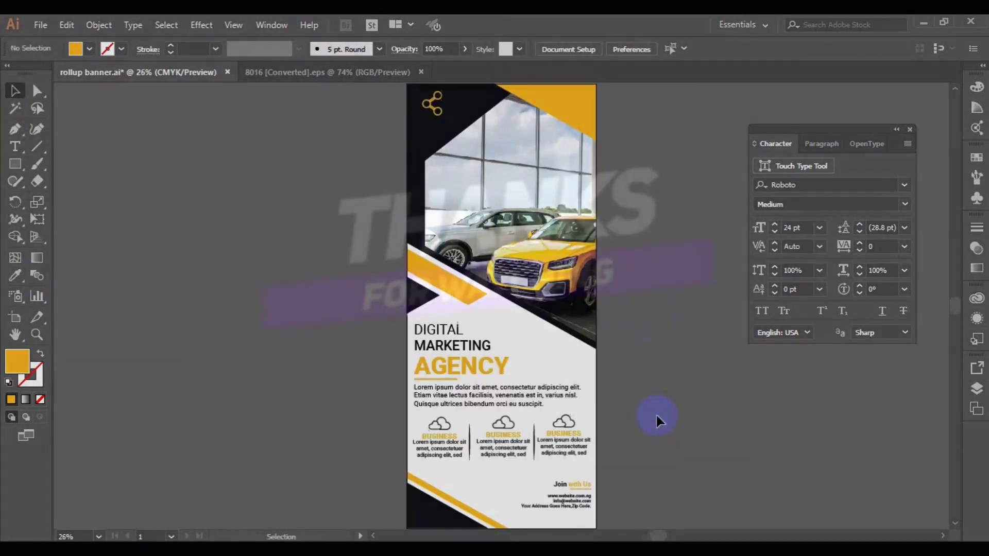